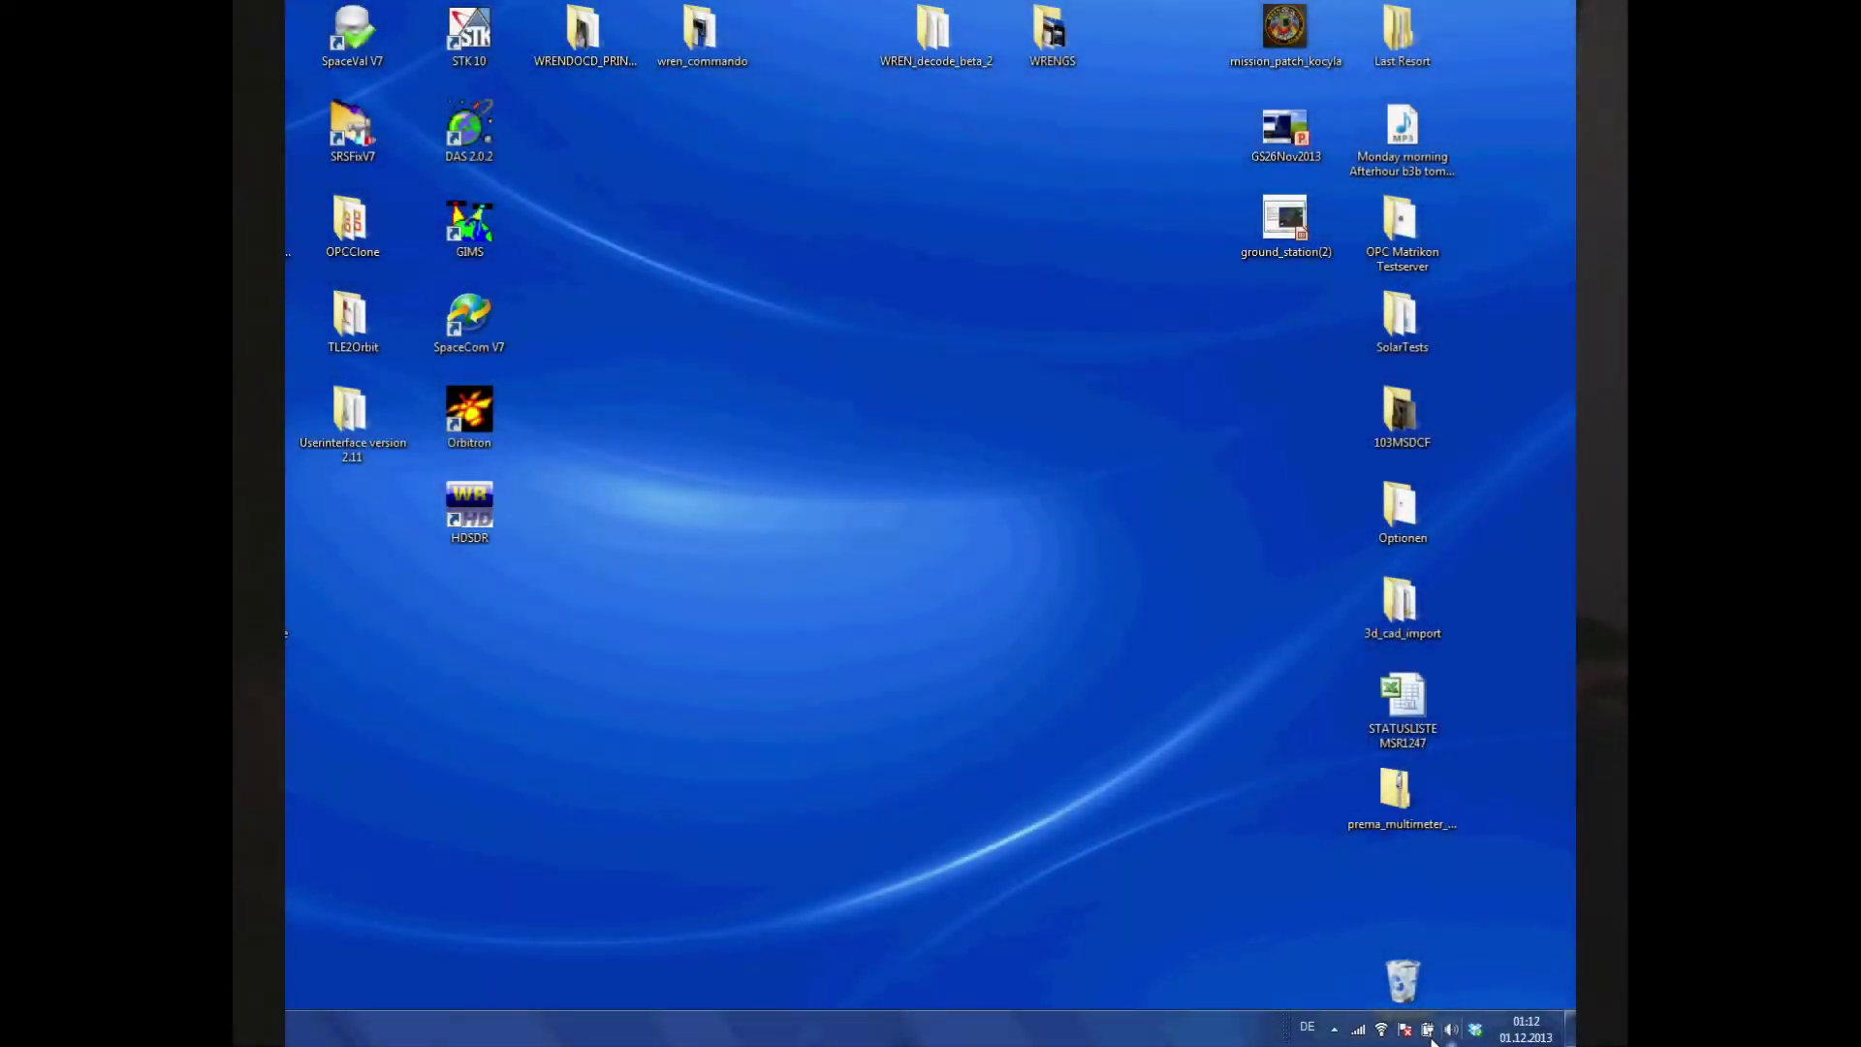
Check the Windows recording devices and review the general and listening properties of the default device Wiedergabeerfassung.
right_click(1450, 1033)
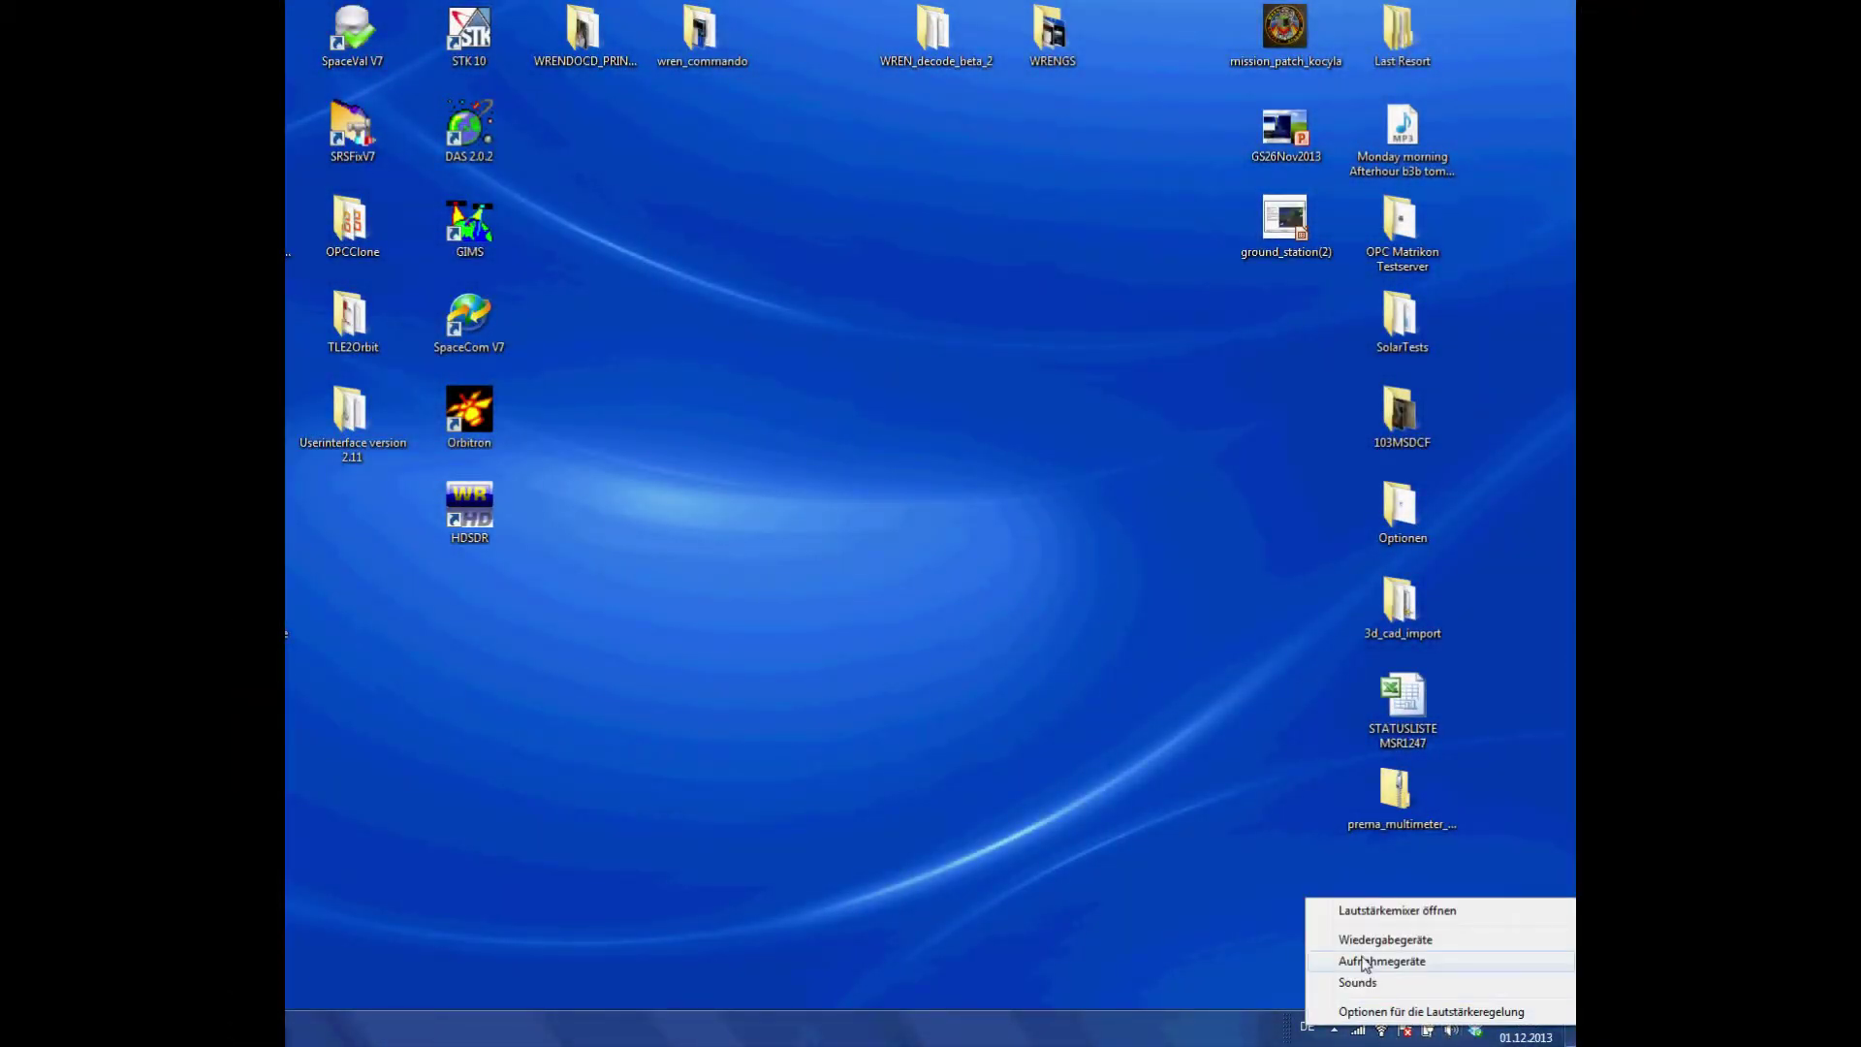
click(1366, 962)
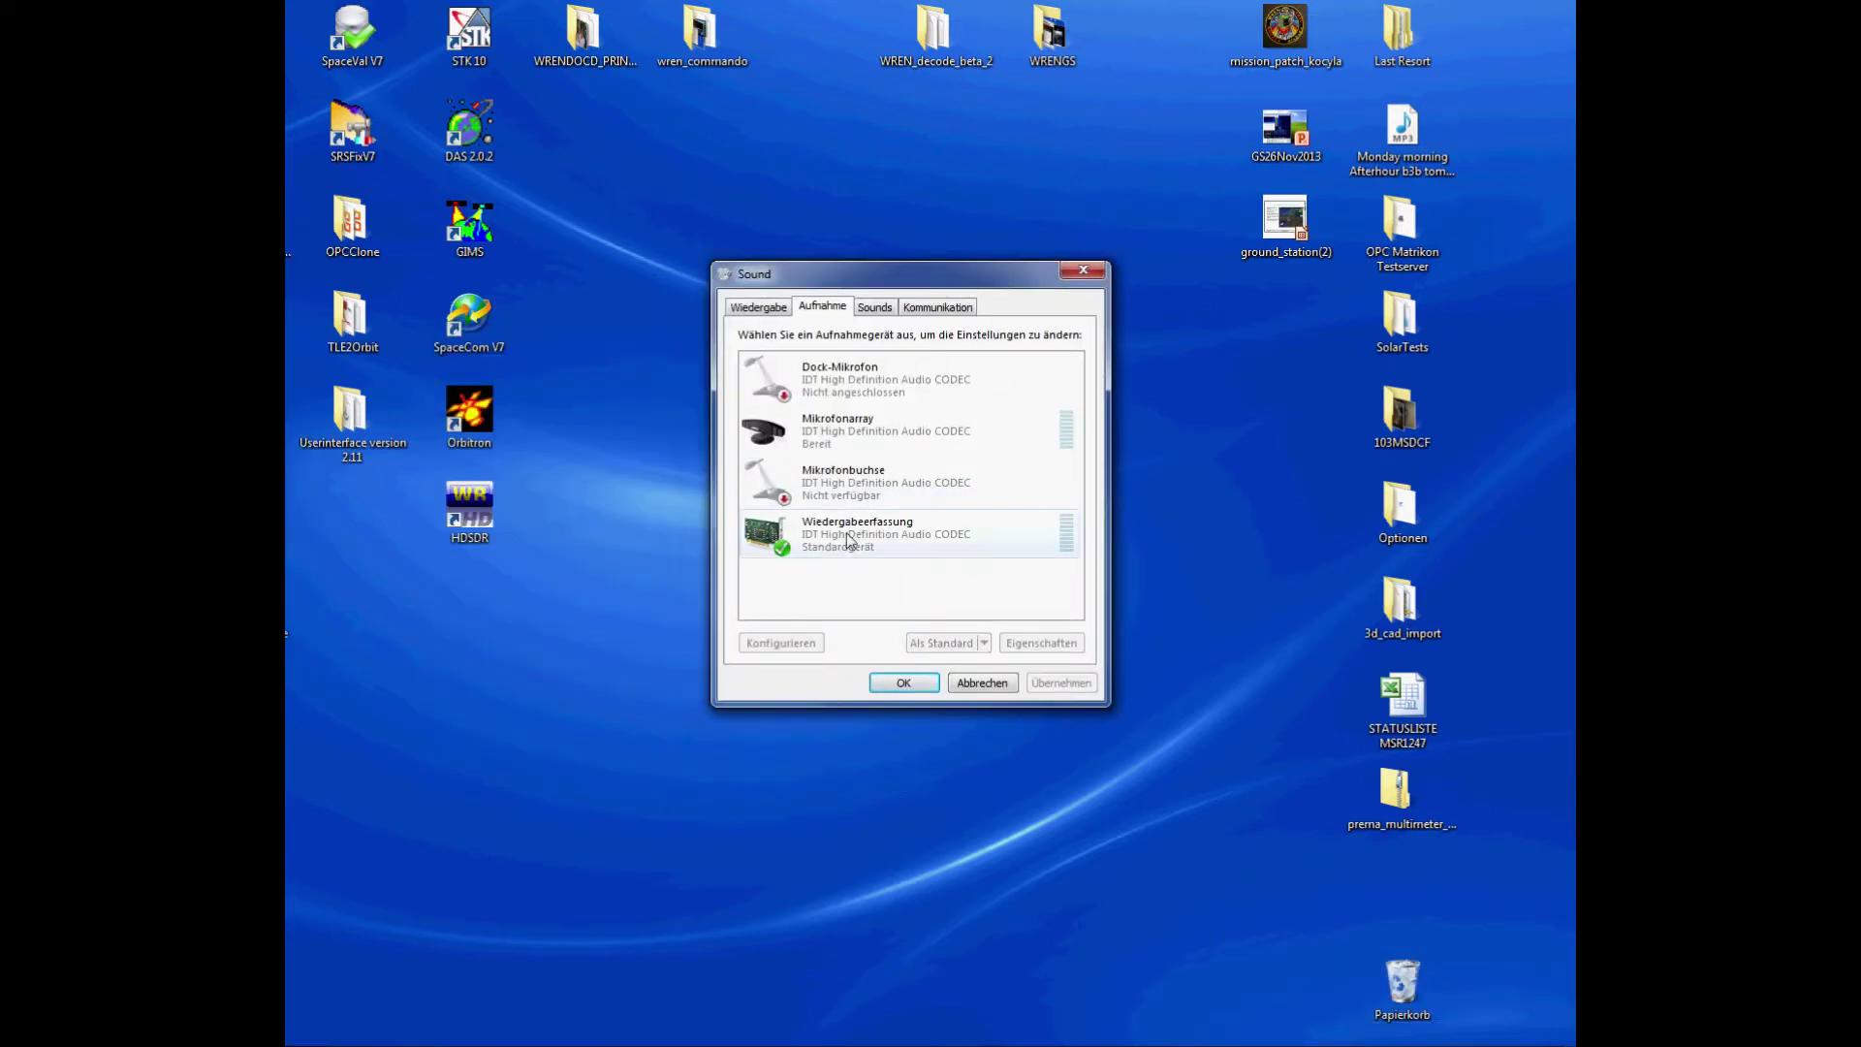
double_click(846, 540)
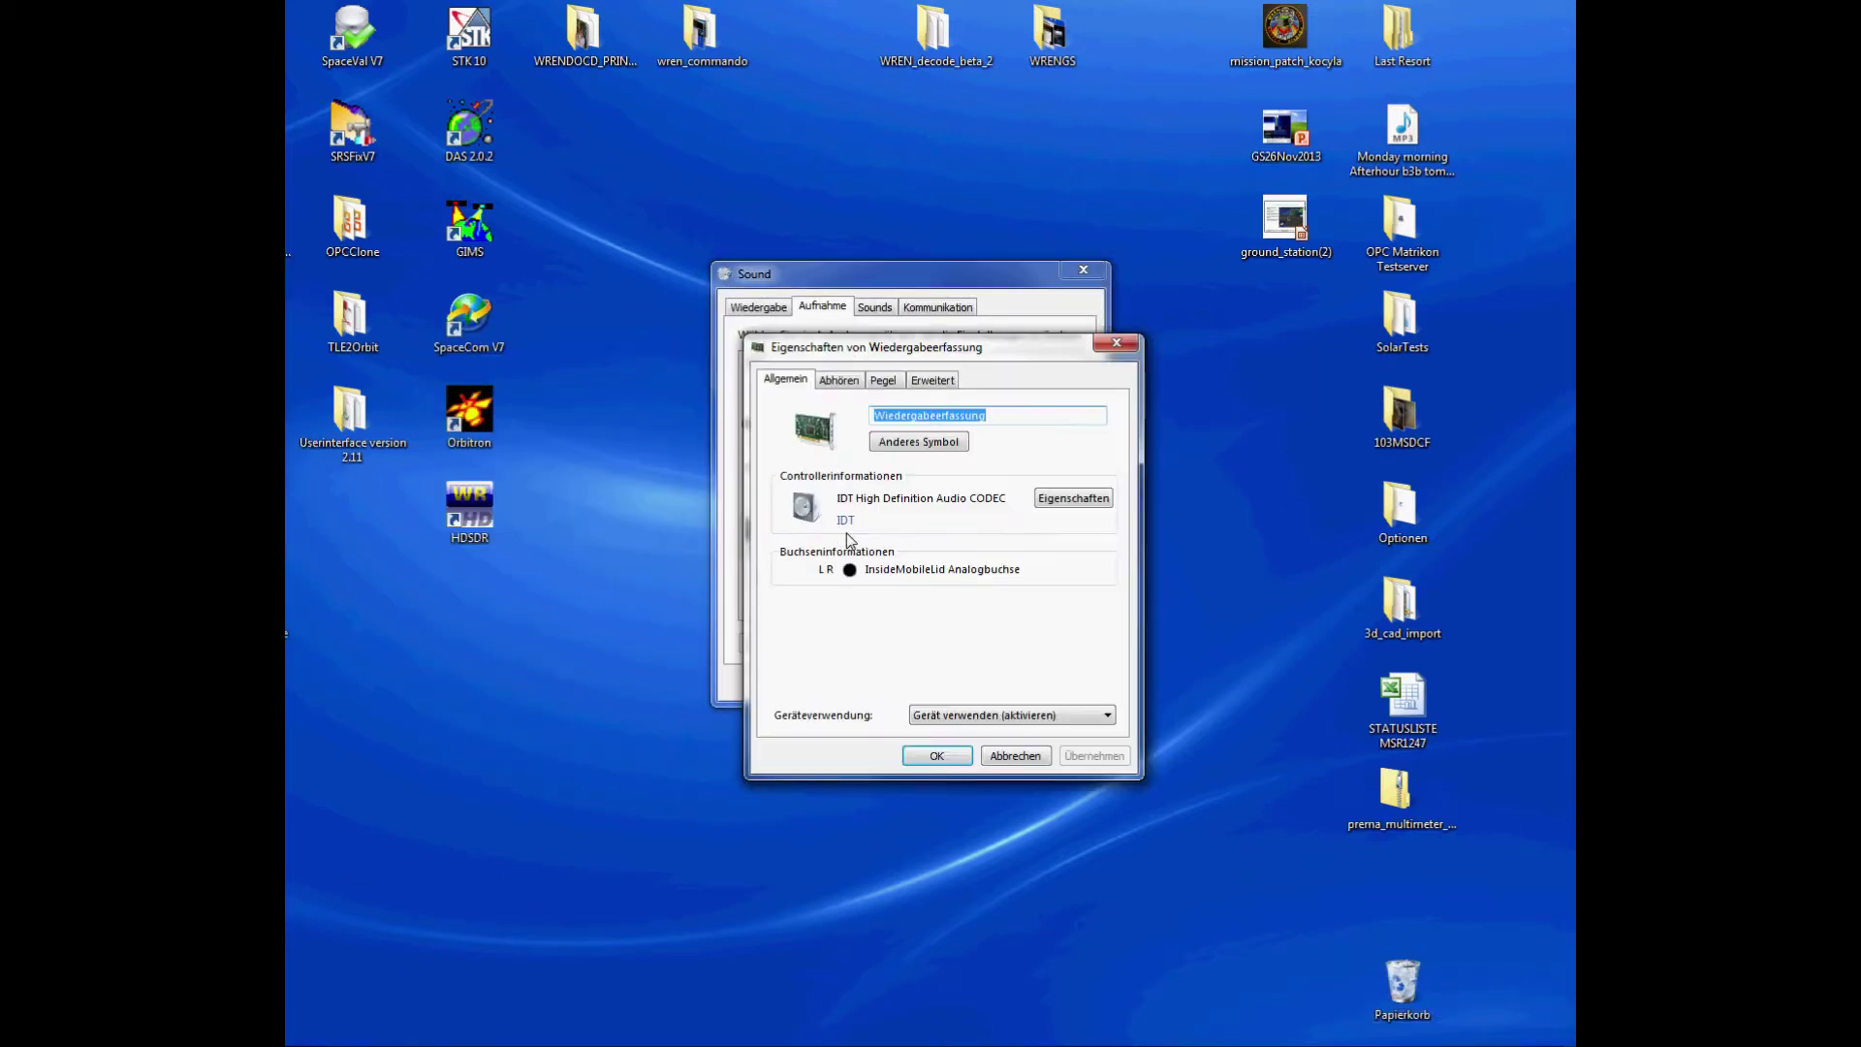
click(839, 380)
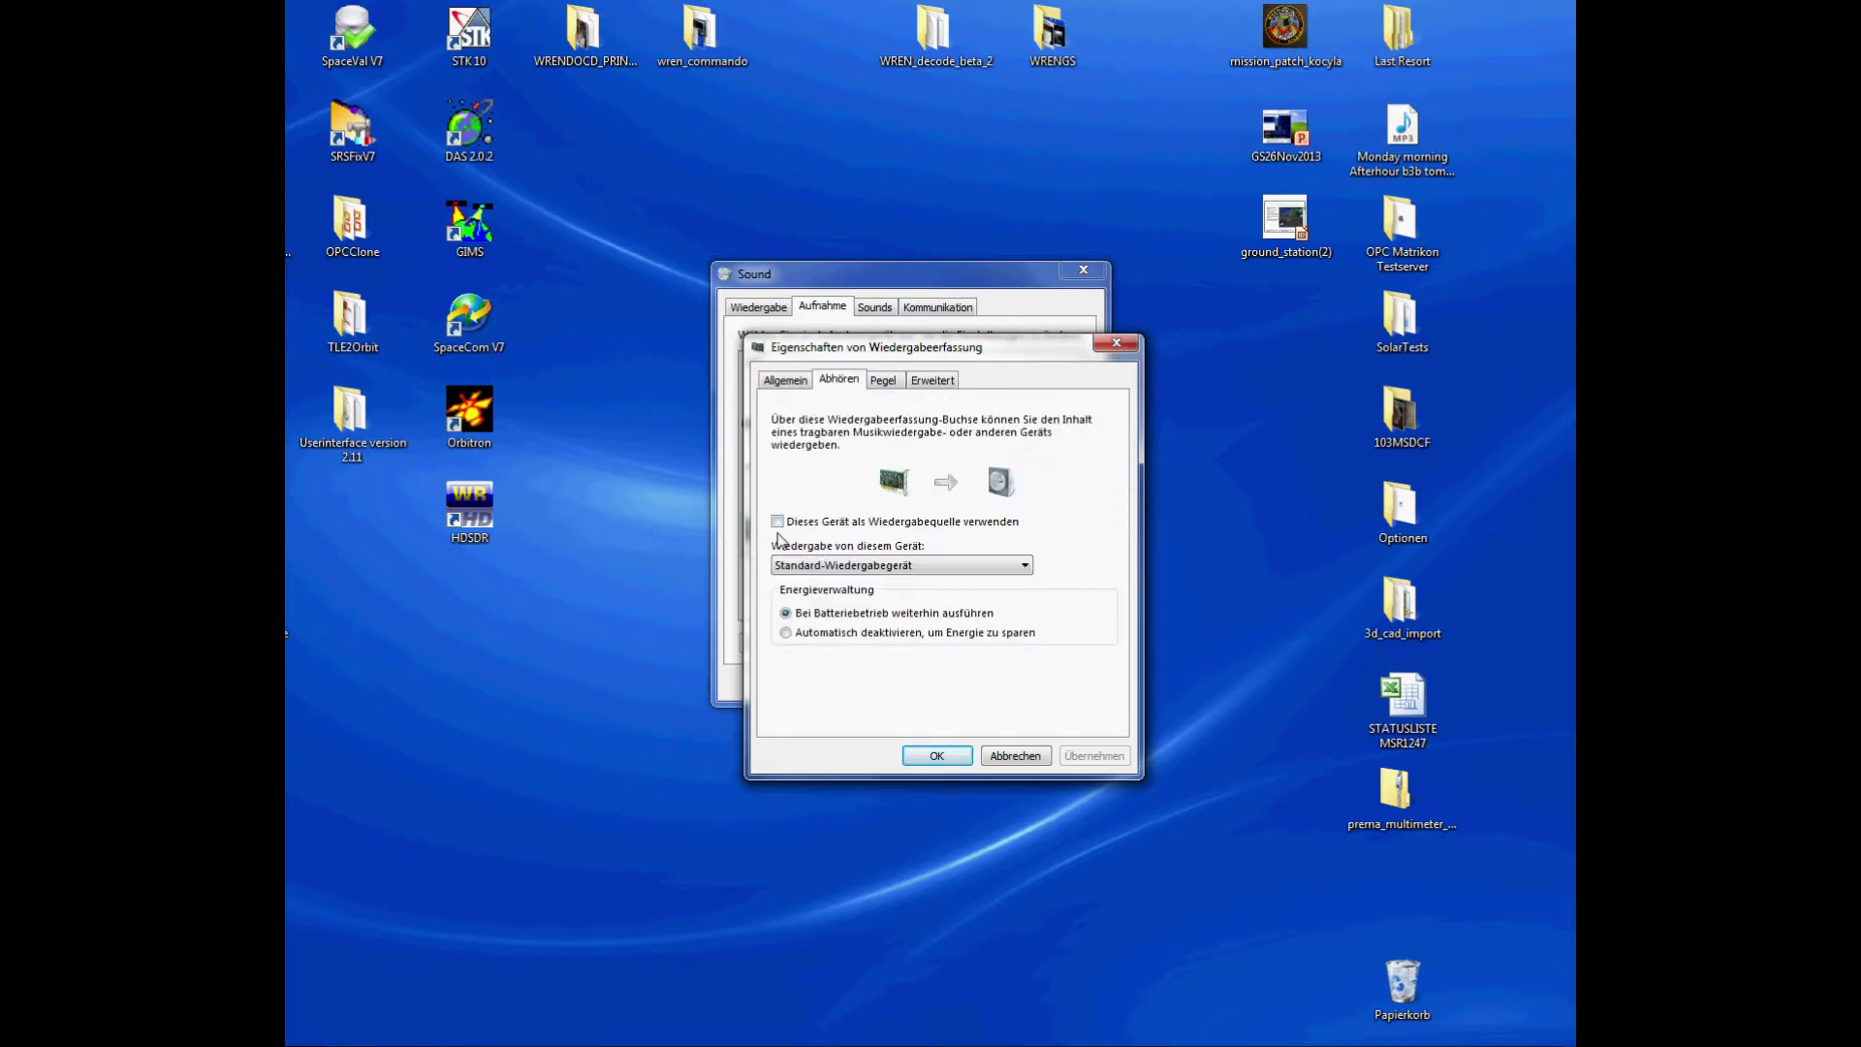
click(795, 382)
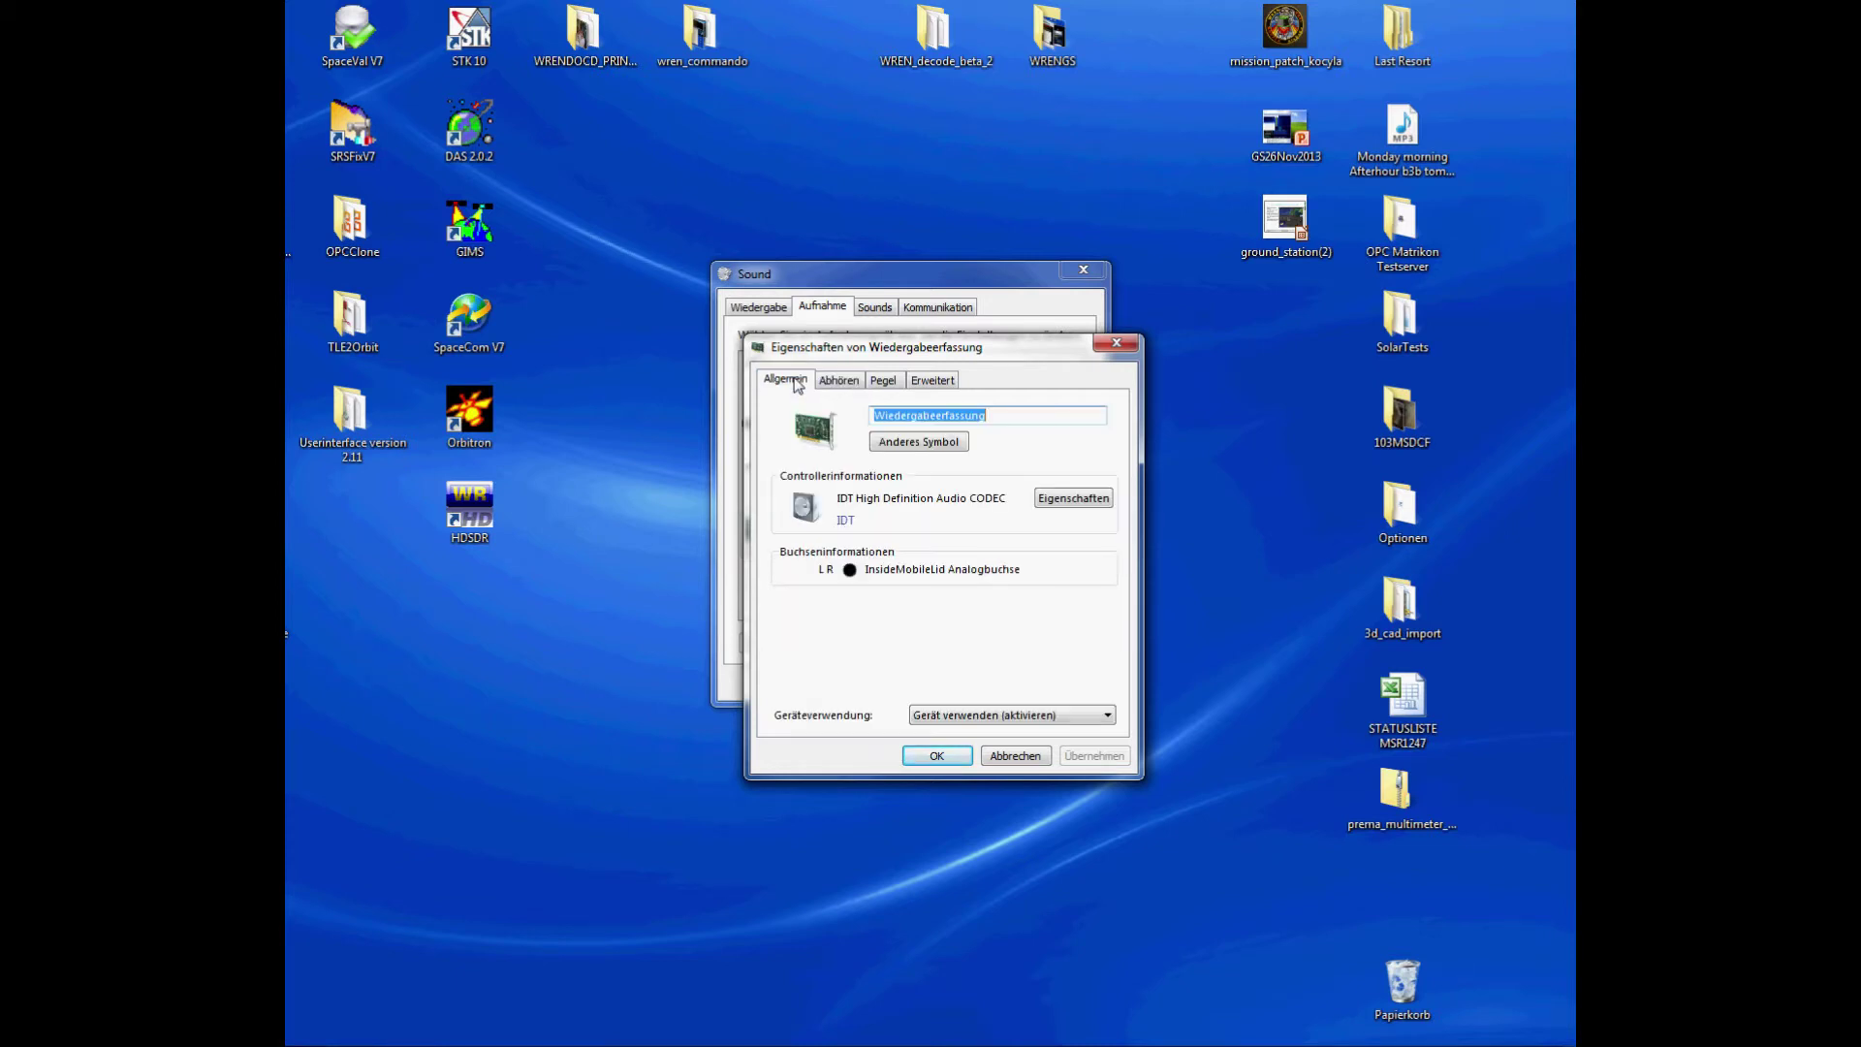
click(935, 757)
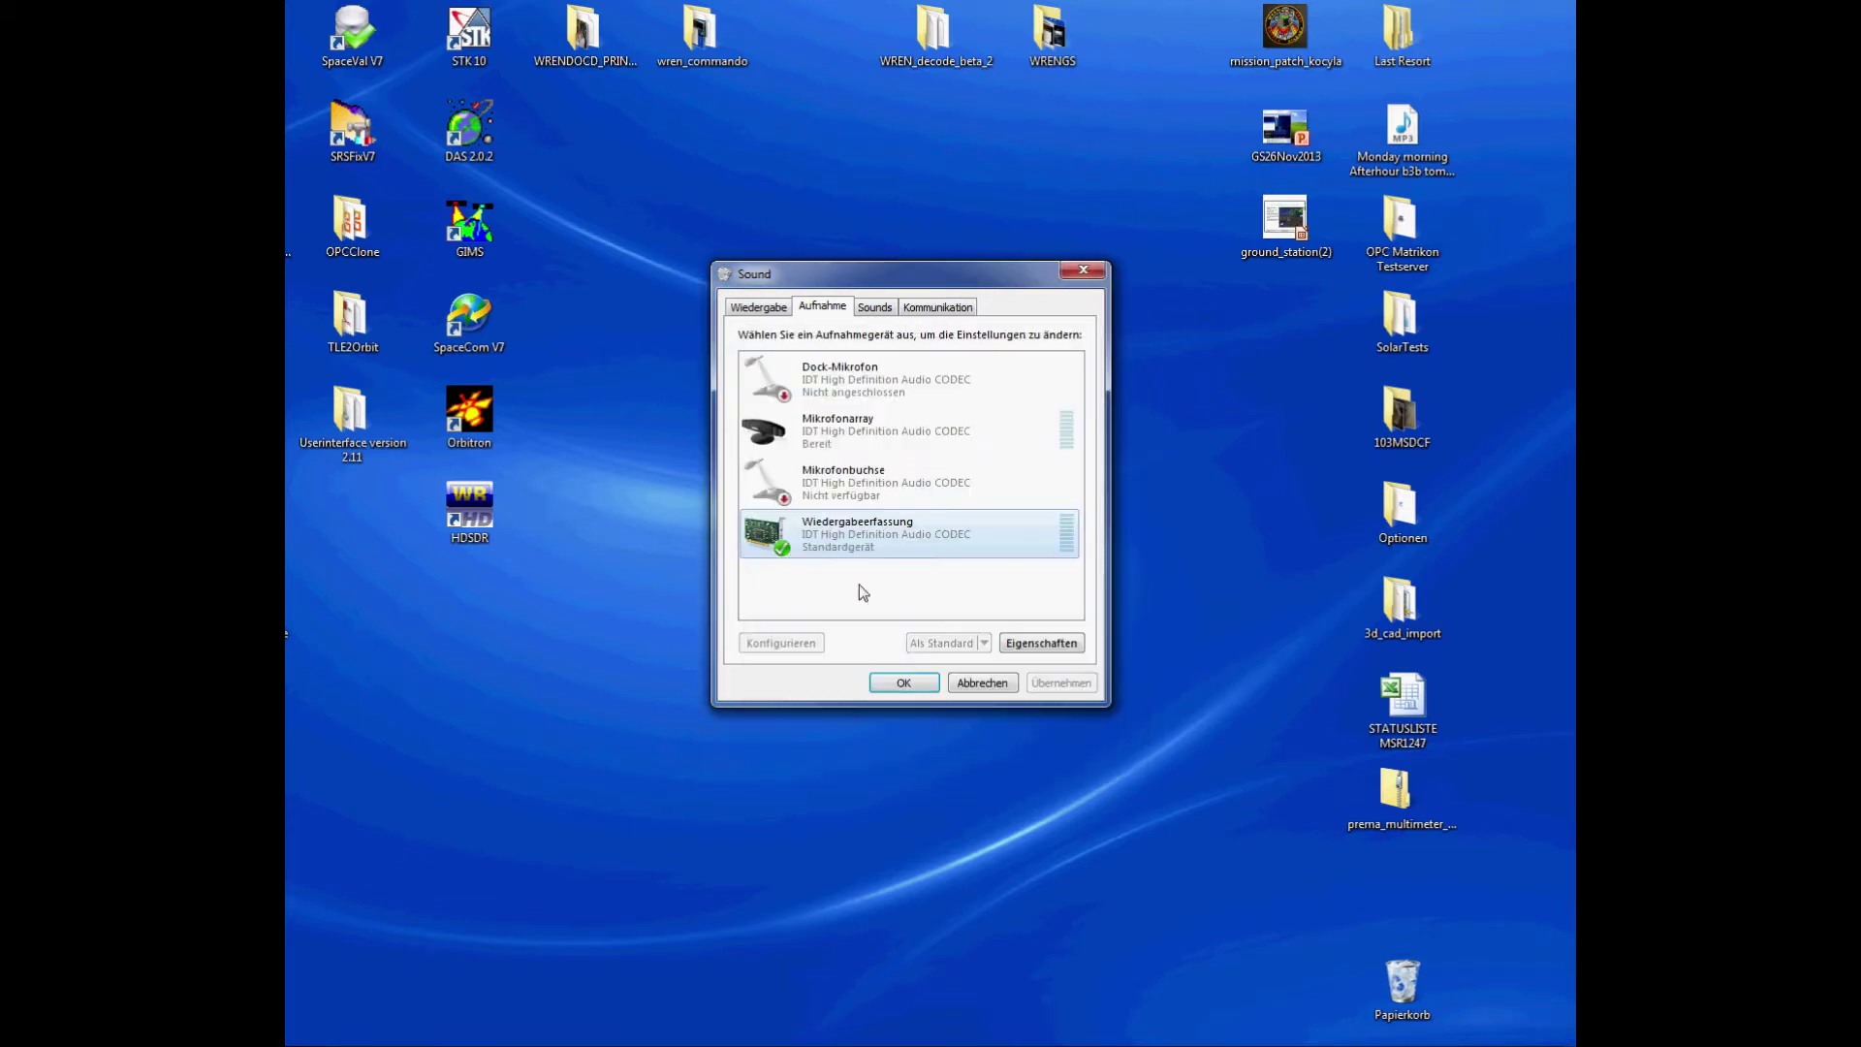
right_click(847, 540)
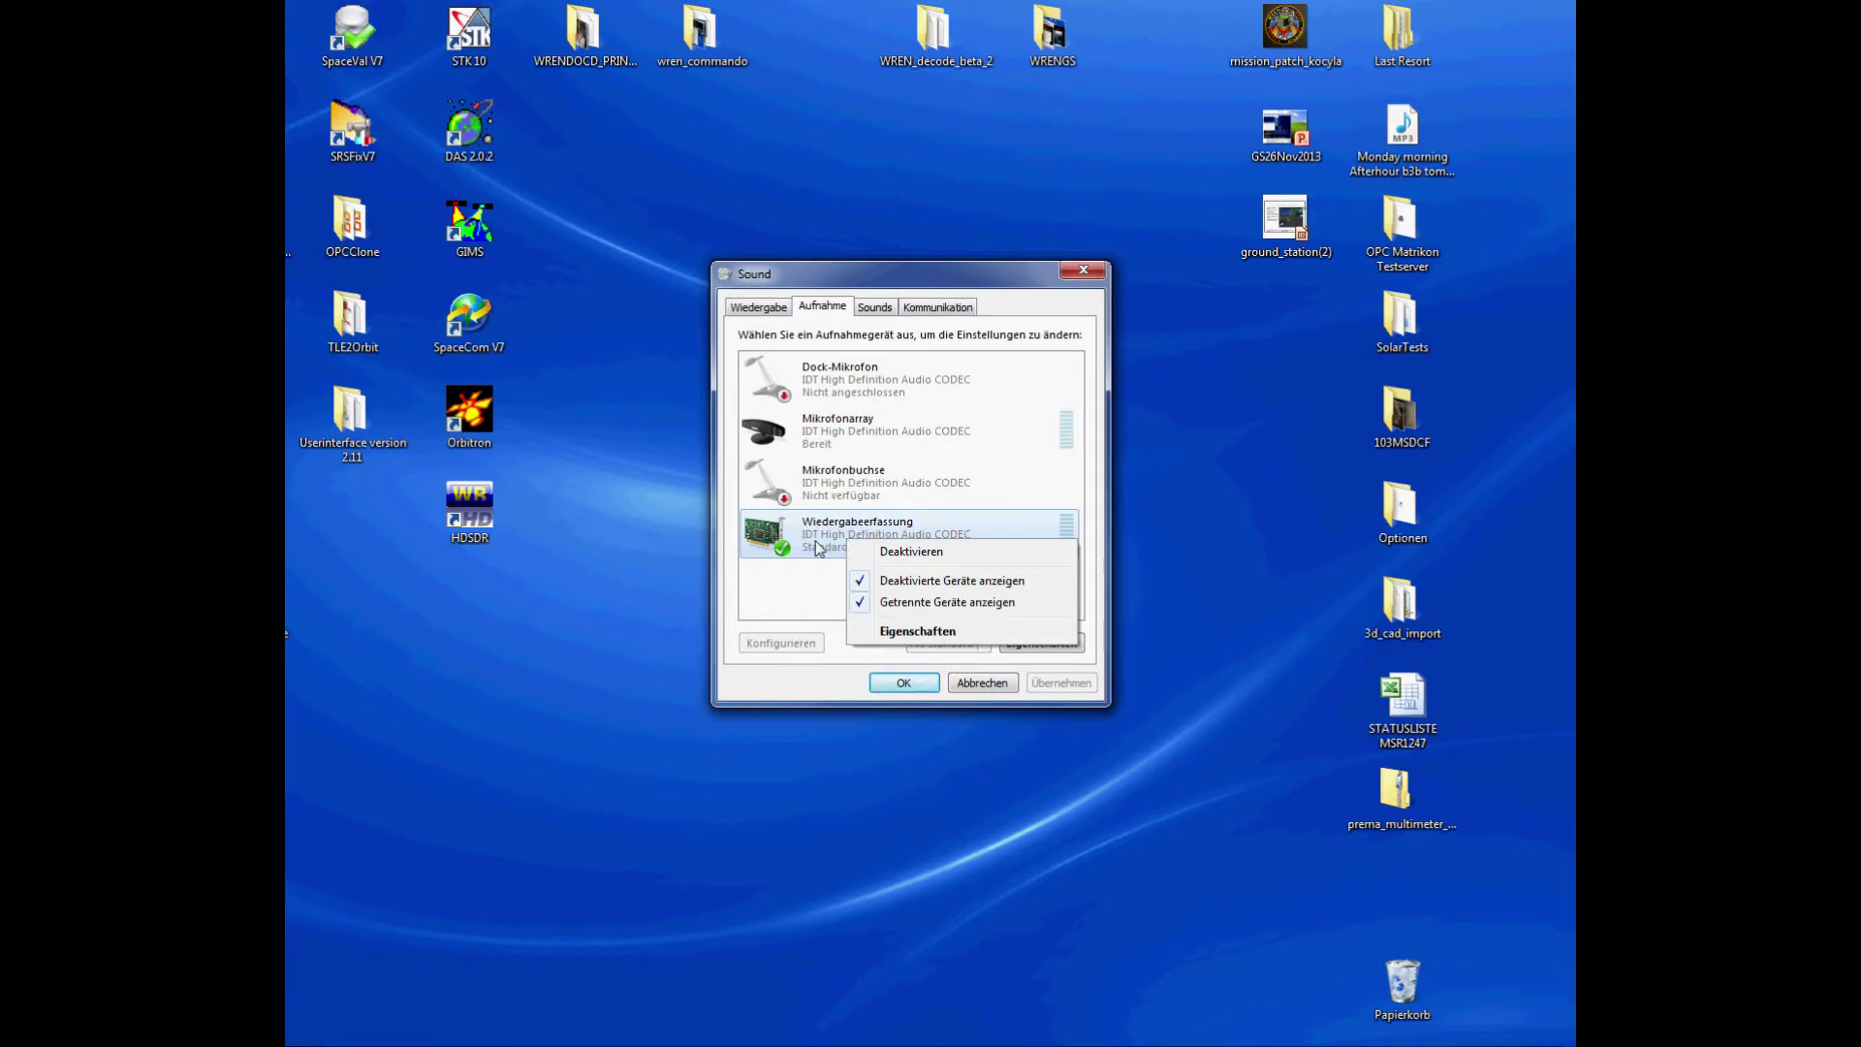
click(782, 585)
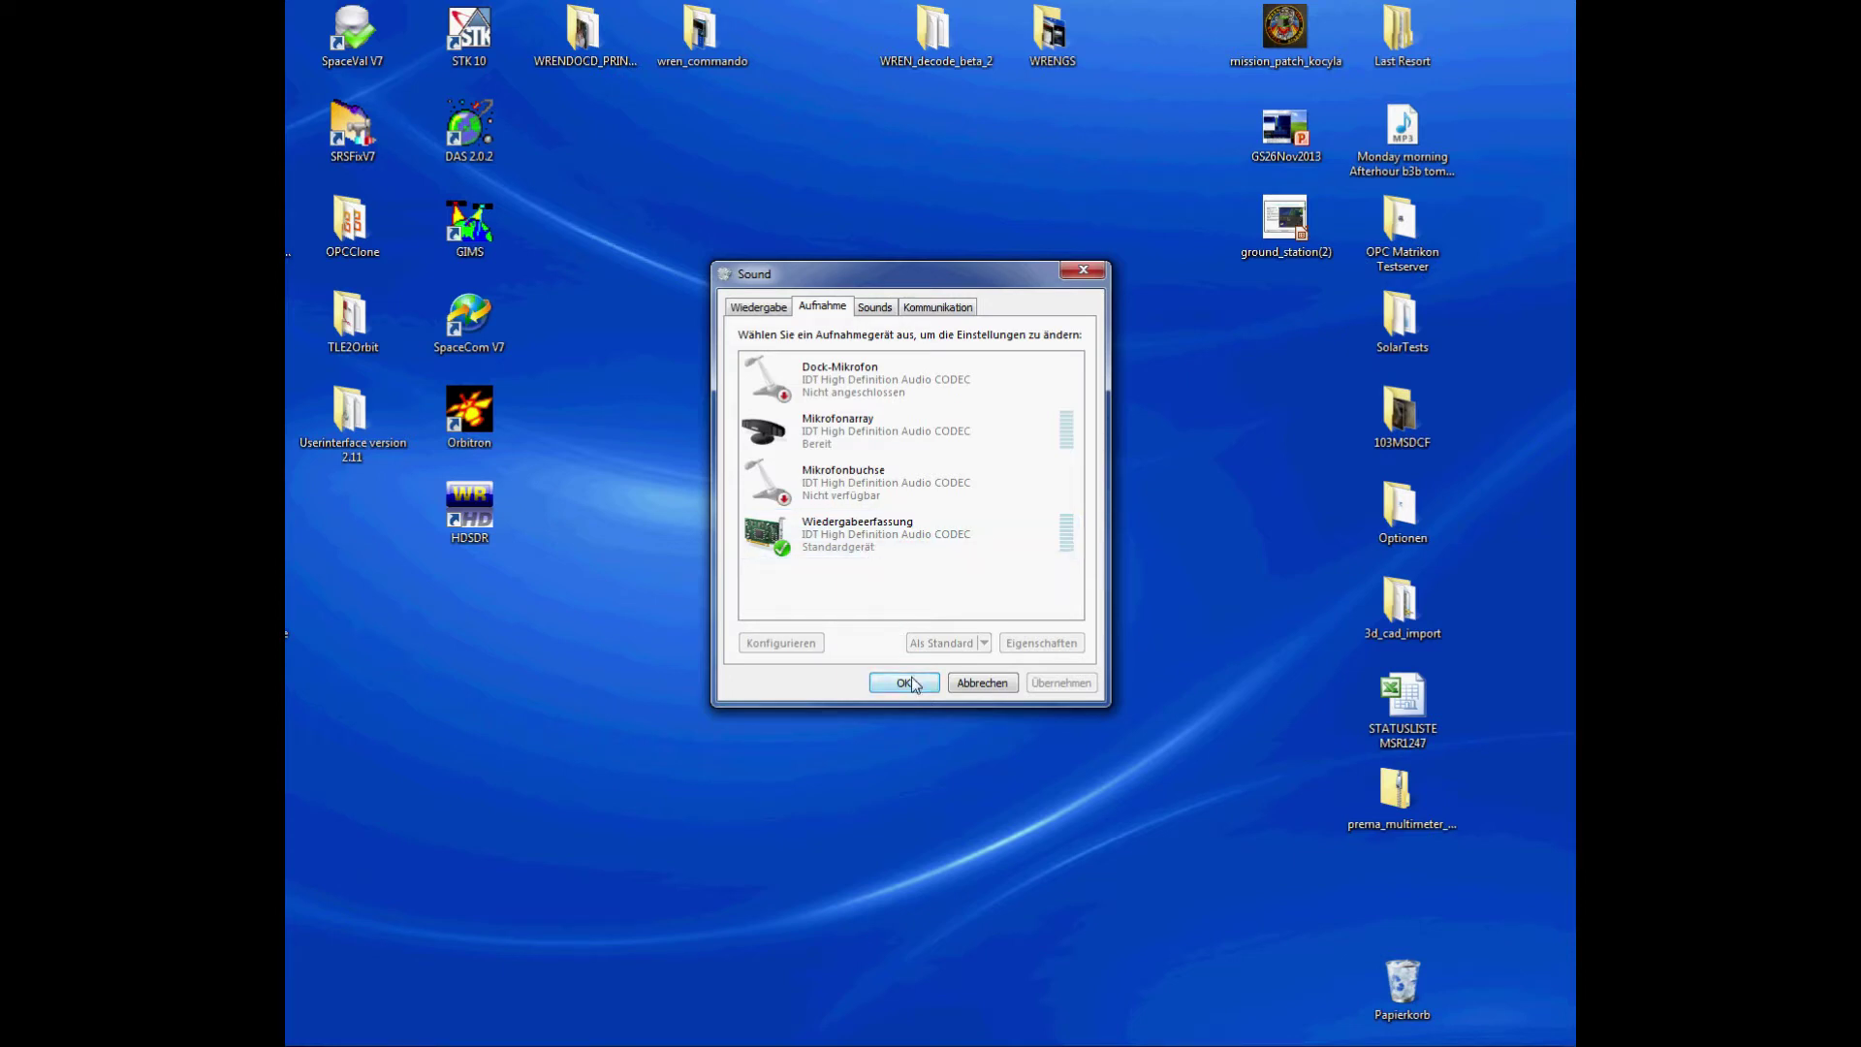
Check the level and enhancement settings of the playback device Lautsprecher / Kopfhörer, and close the sound settings.
click(749, 310)
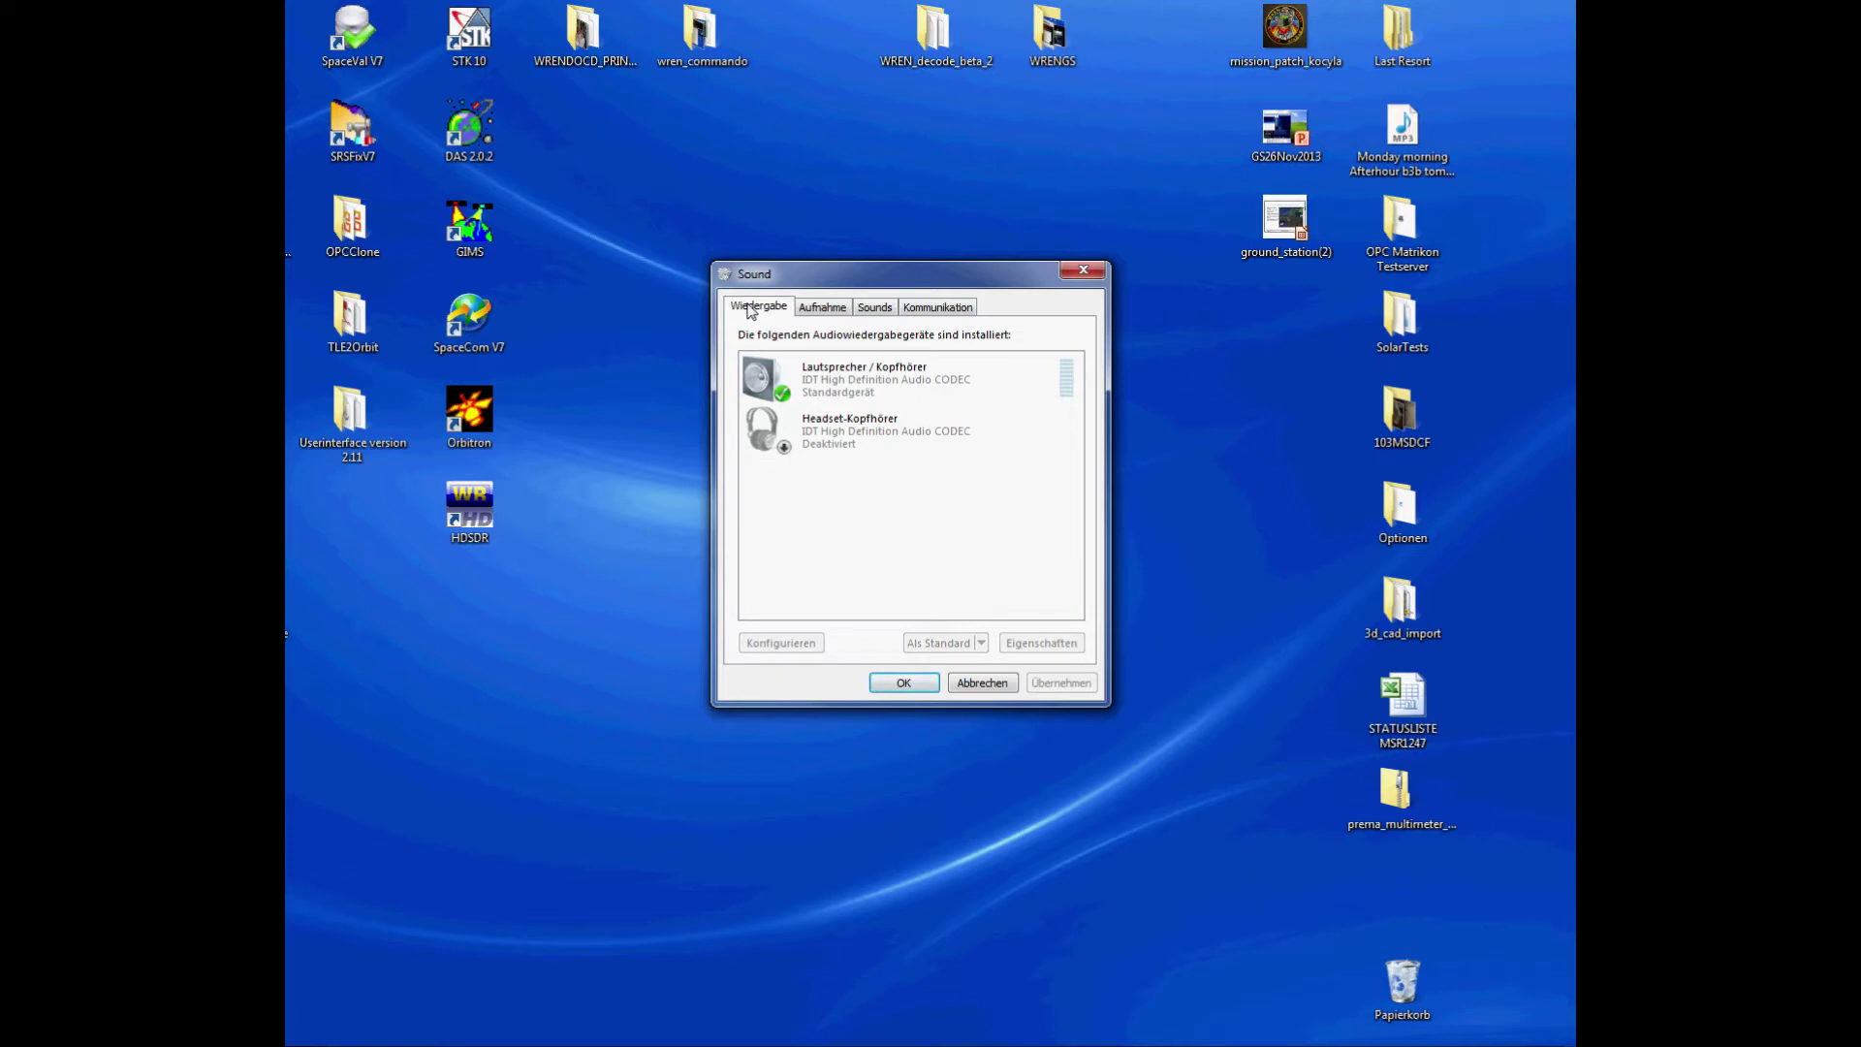
double_click(837, 387)
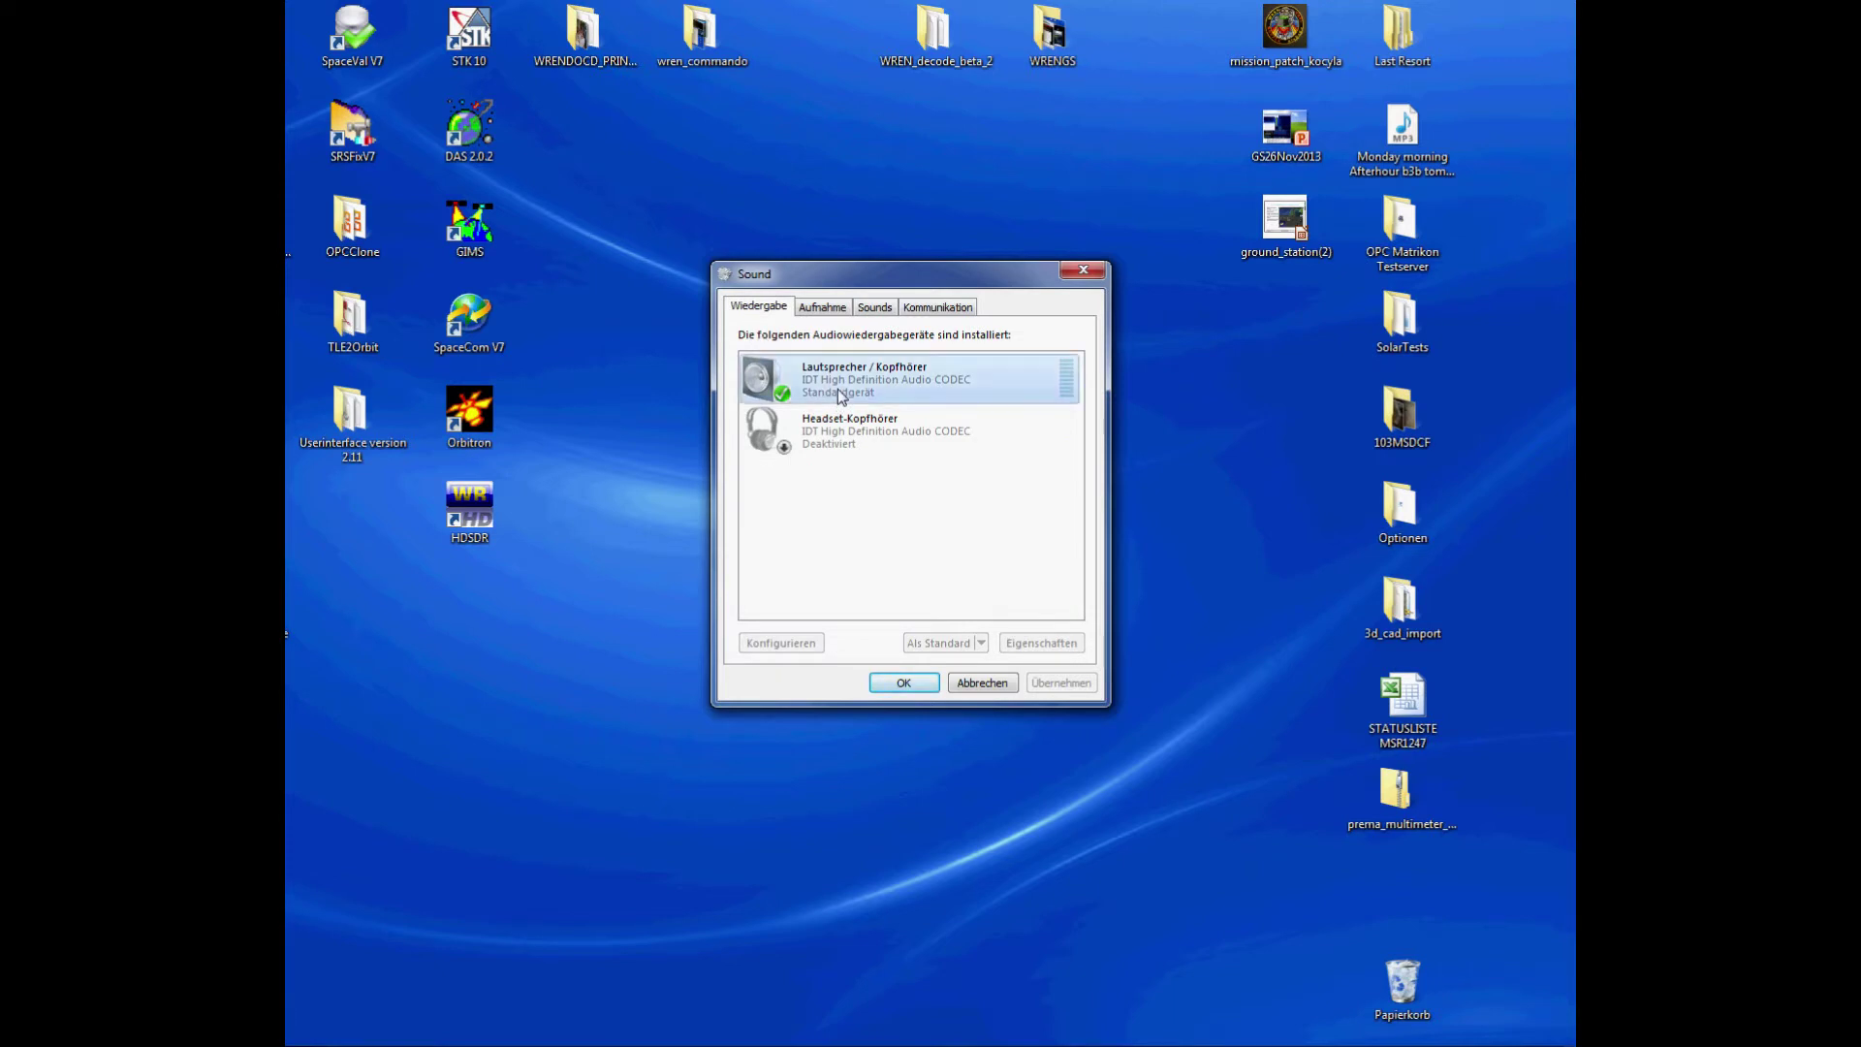
click(833, 381)
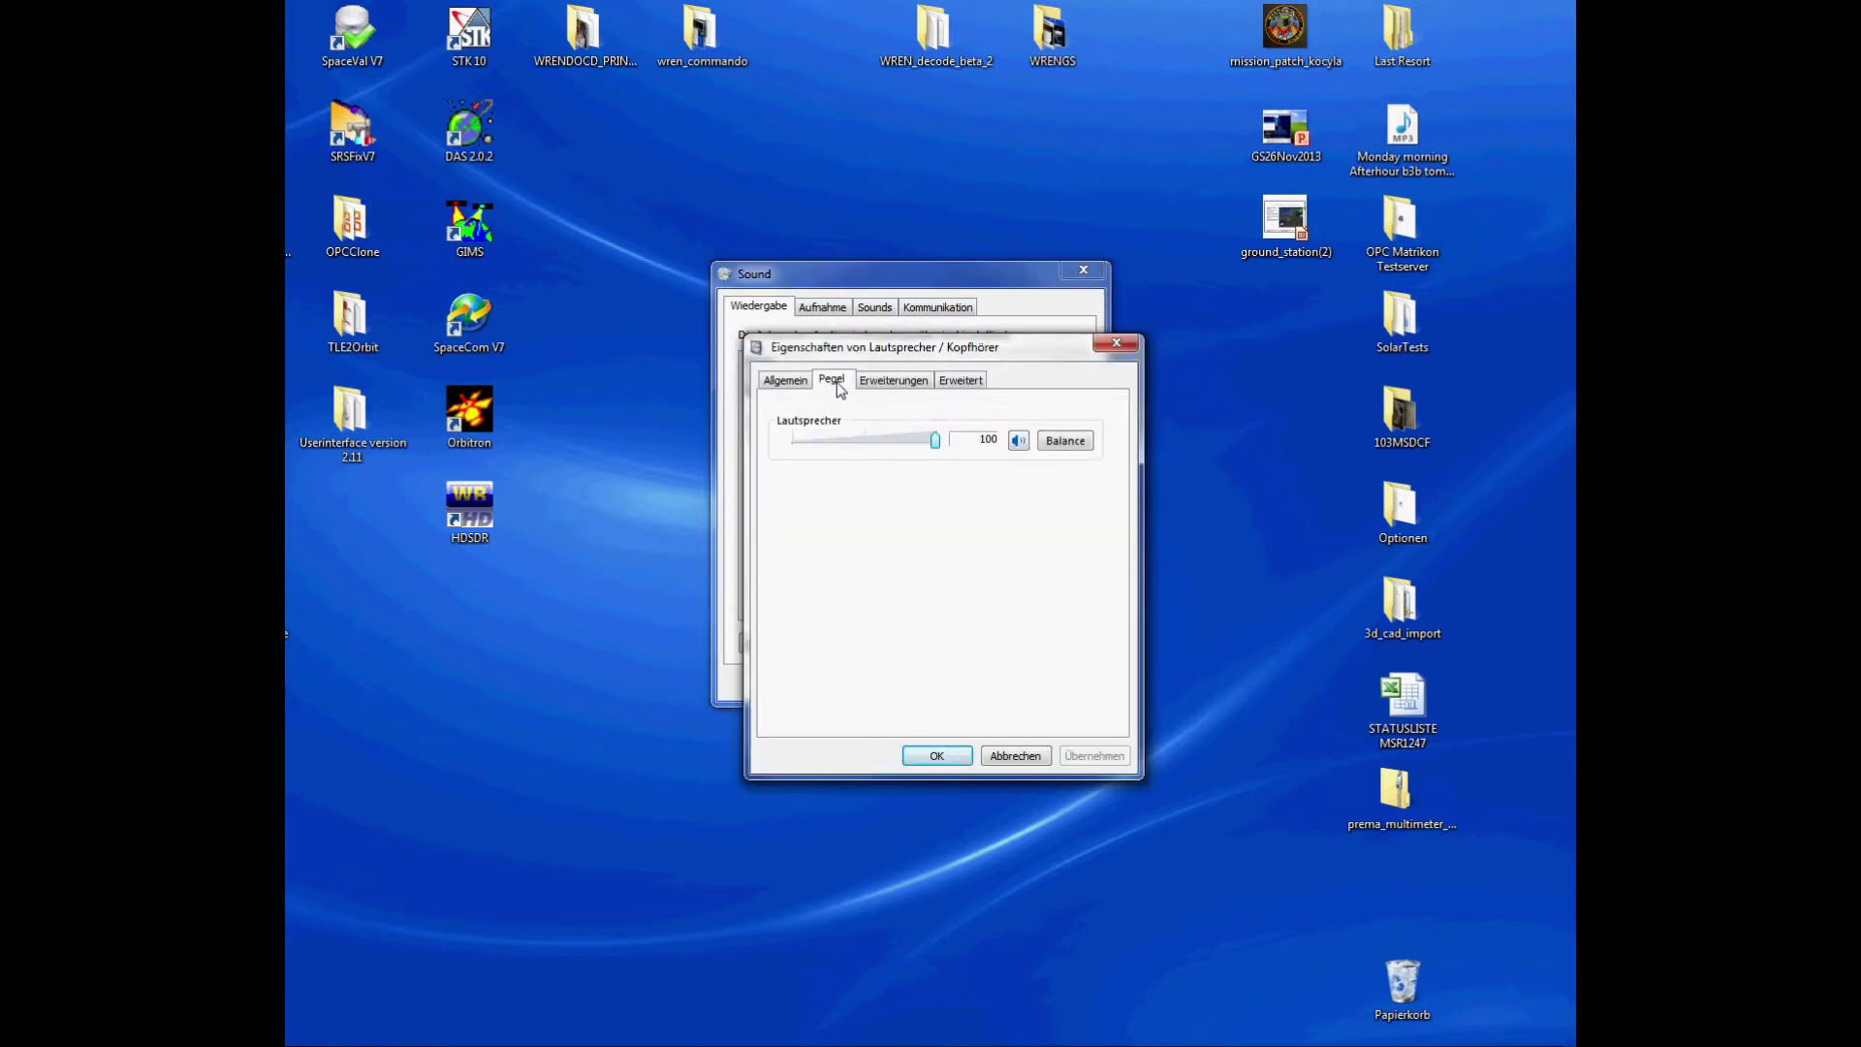
click(882, 383)
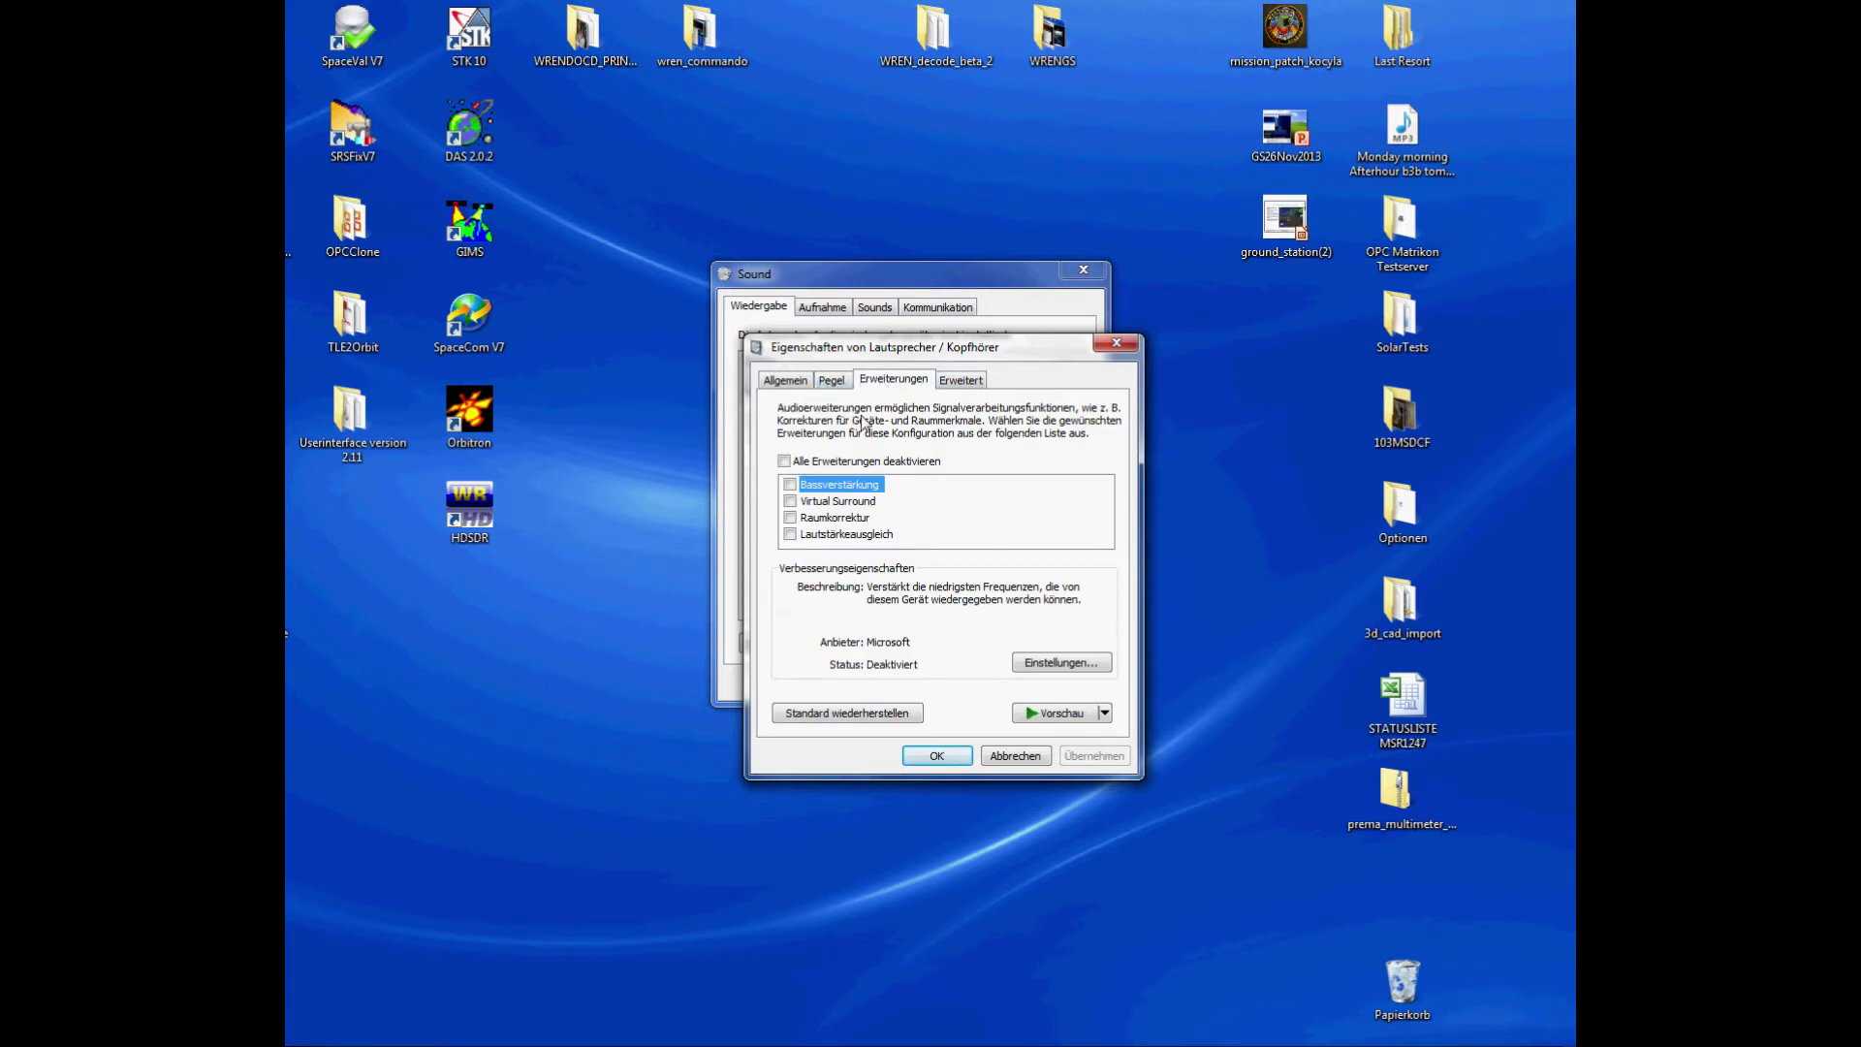
click(936, 755)
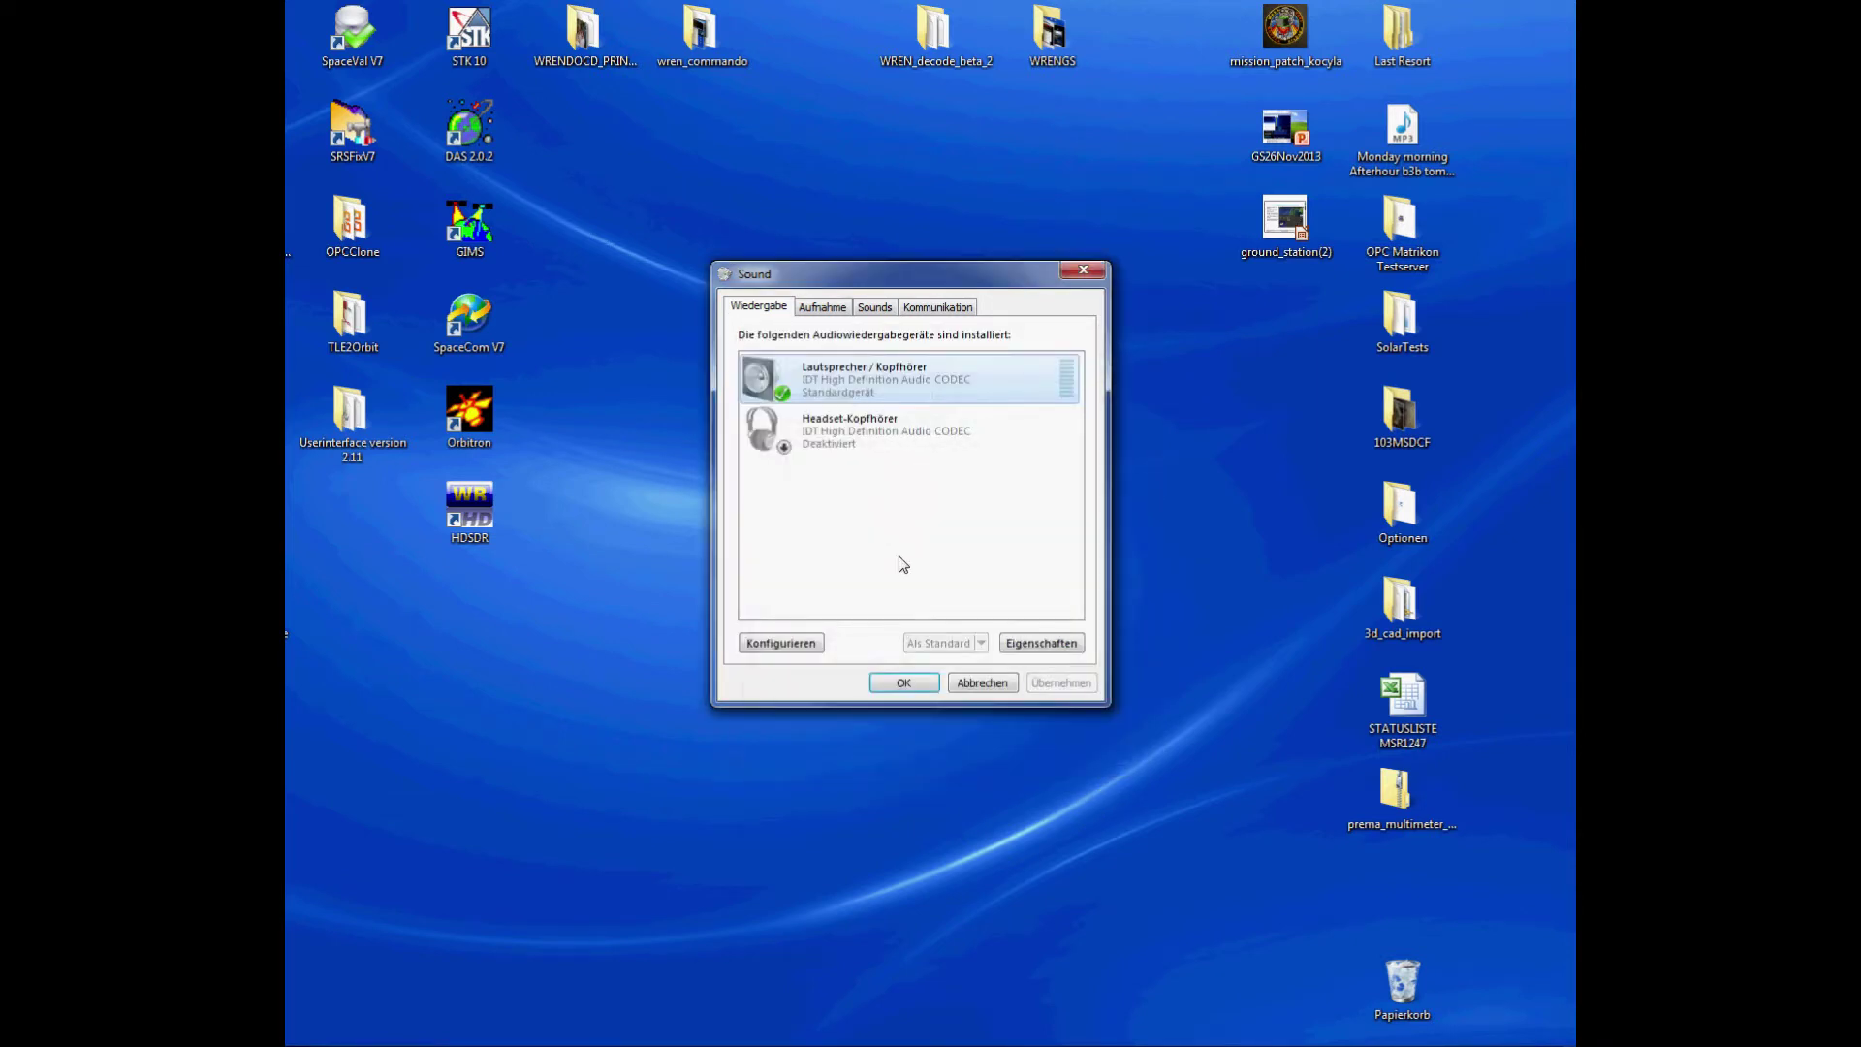
click(901, 684)
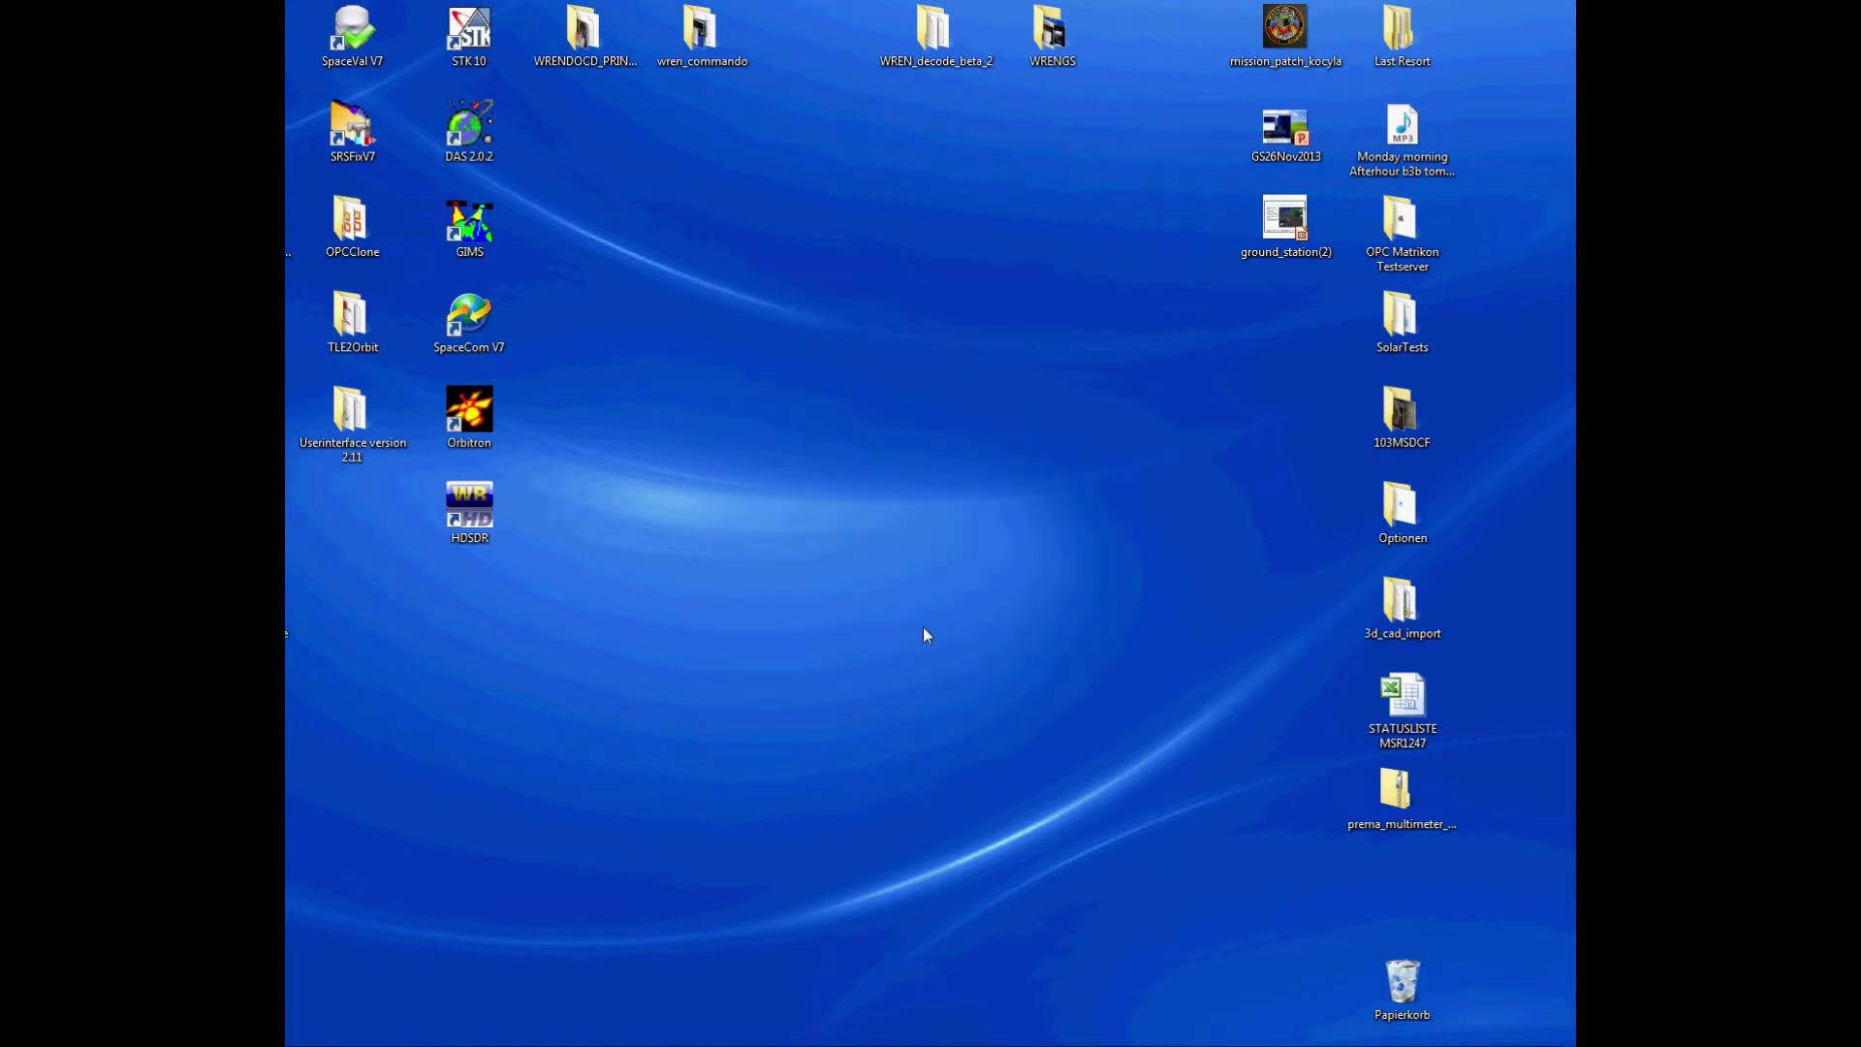
Run sountest from the WREN_decode_beta_2 folder and bring the whole decoder window into view beside the pic window.
double_click(942, 32)
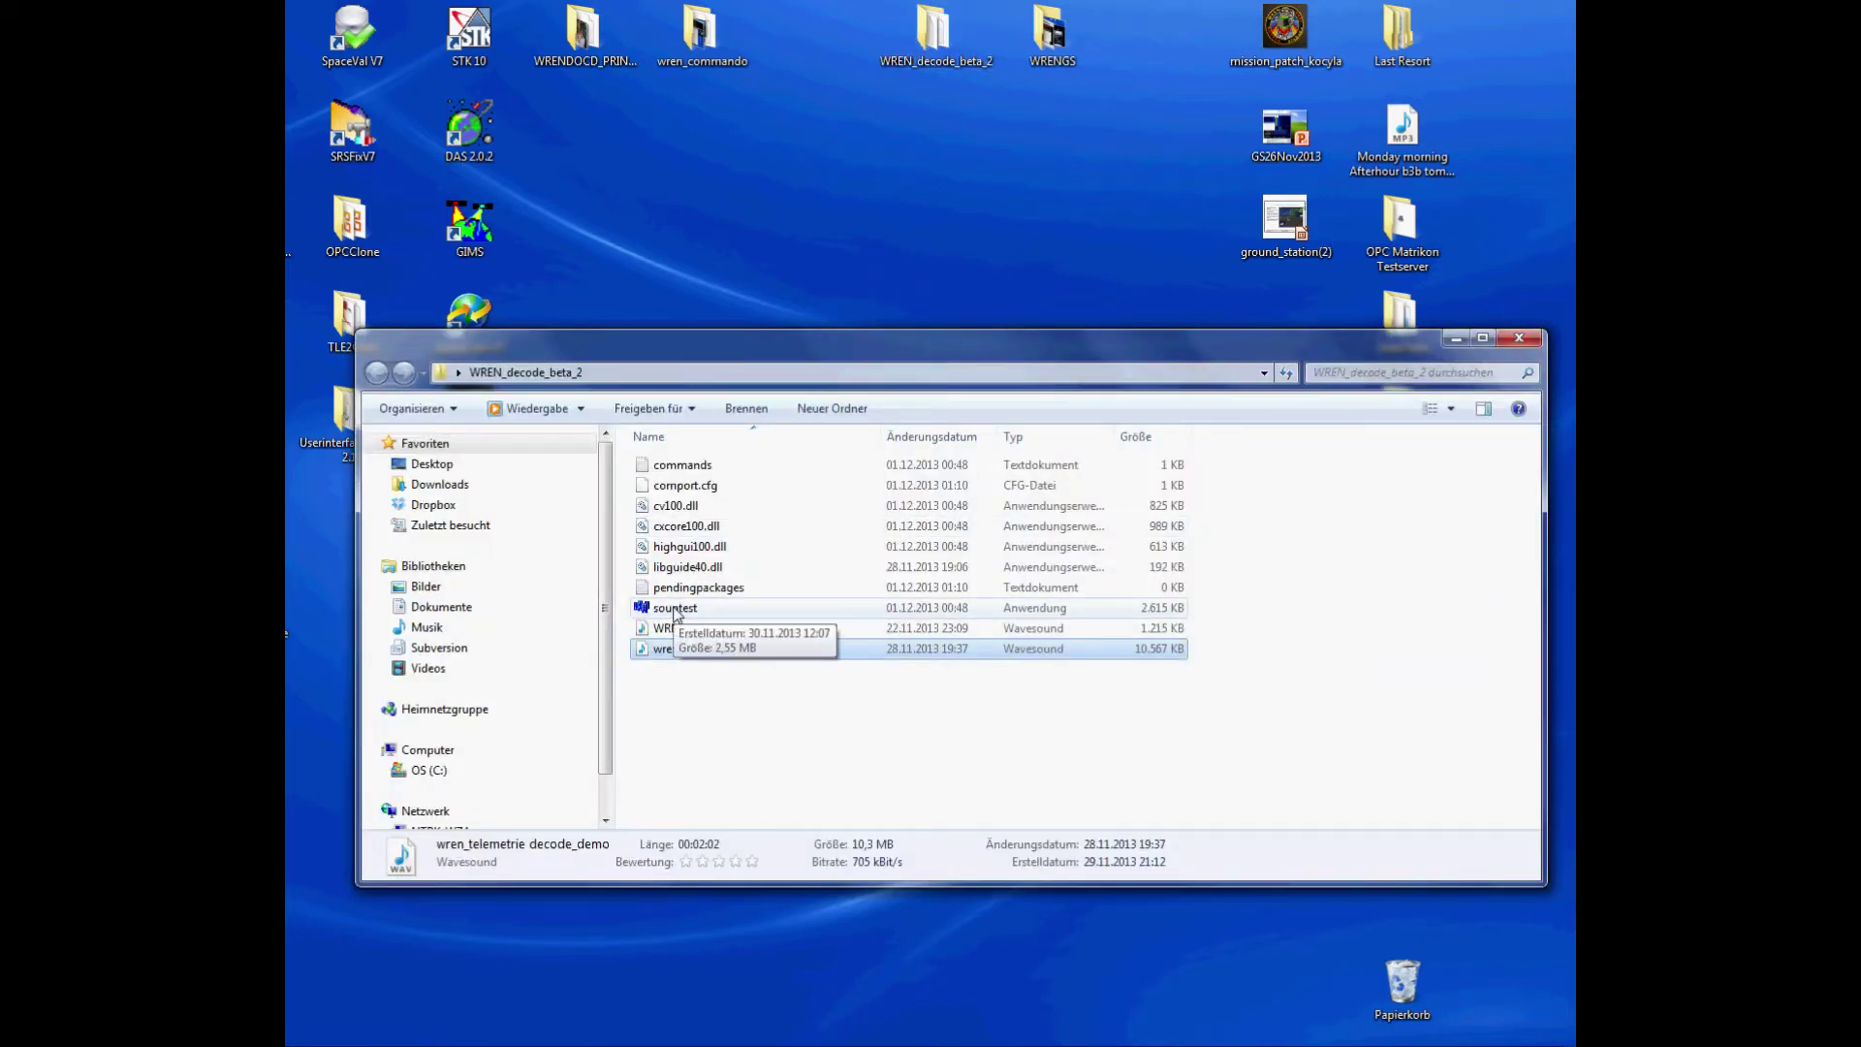
double_click(675, 609)
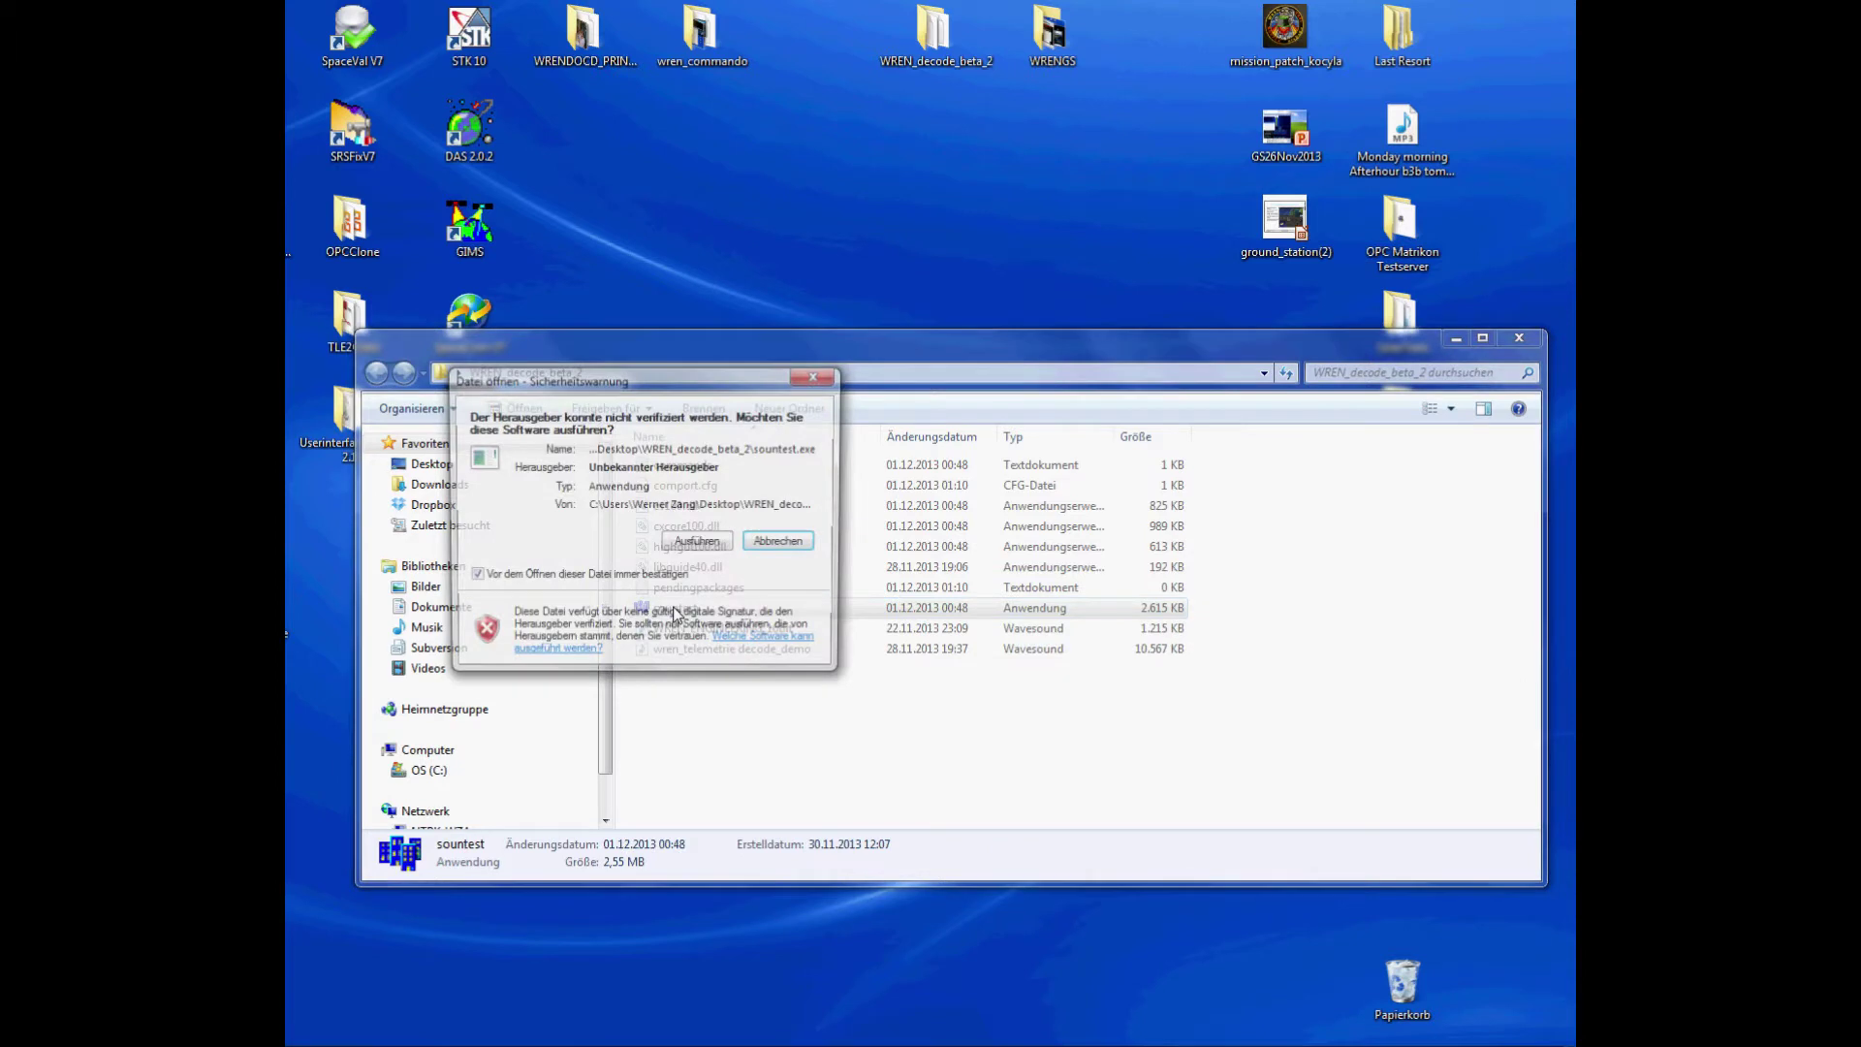
click(698, 544)
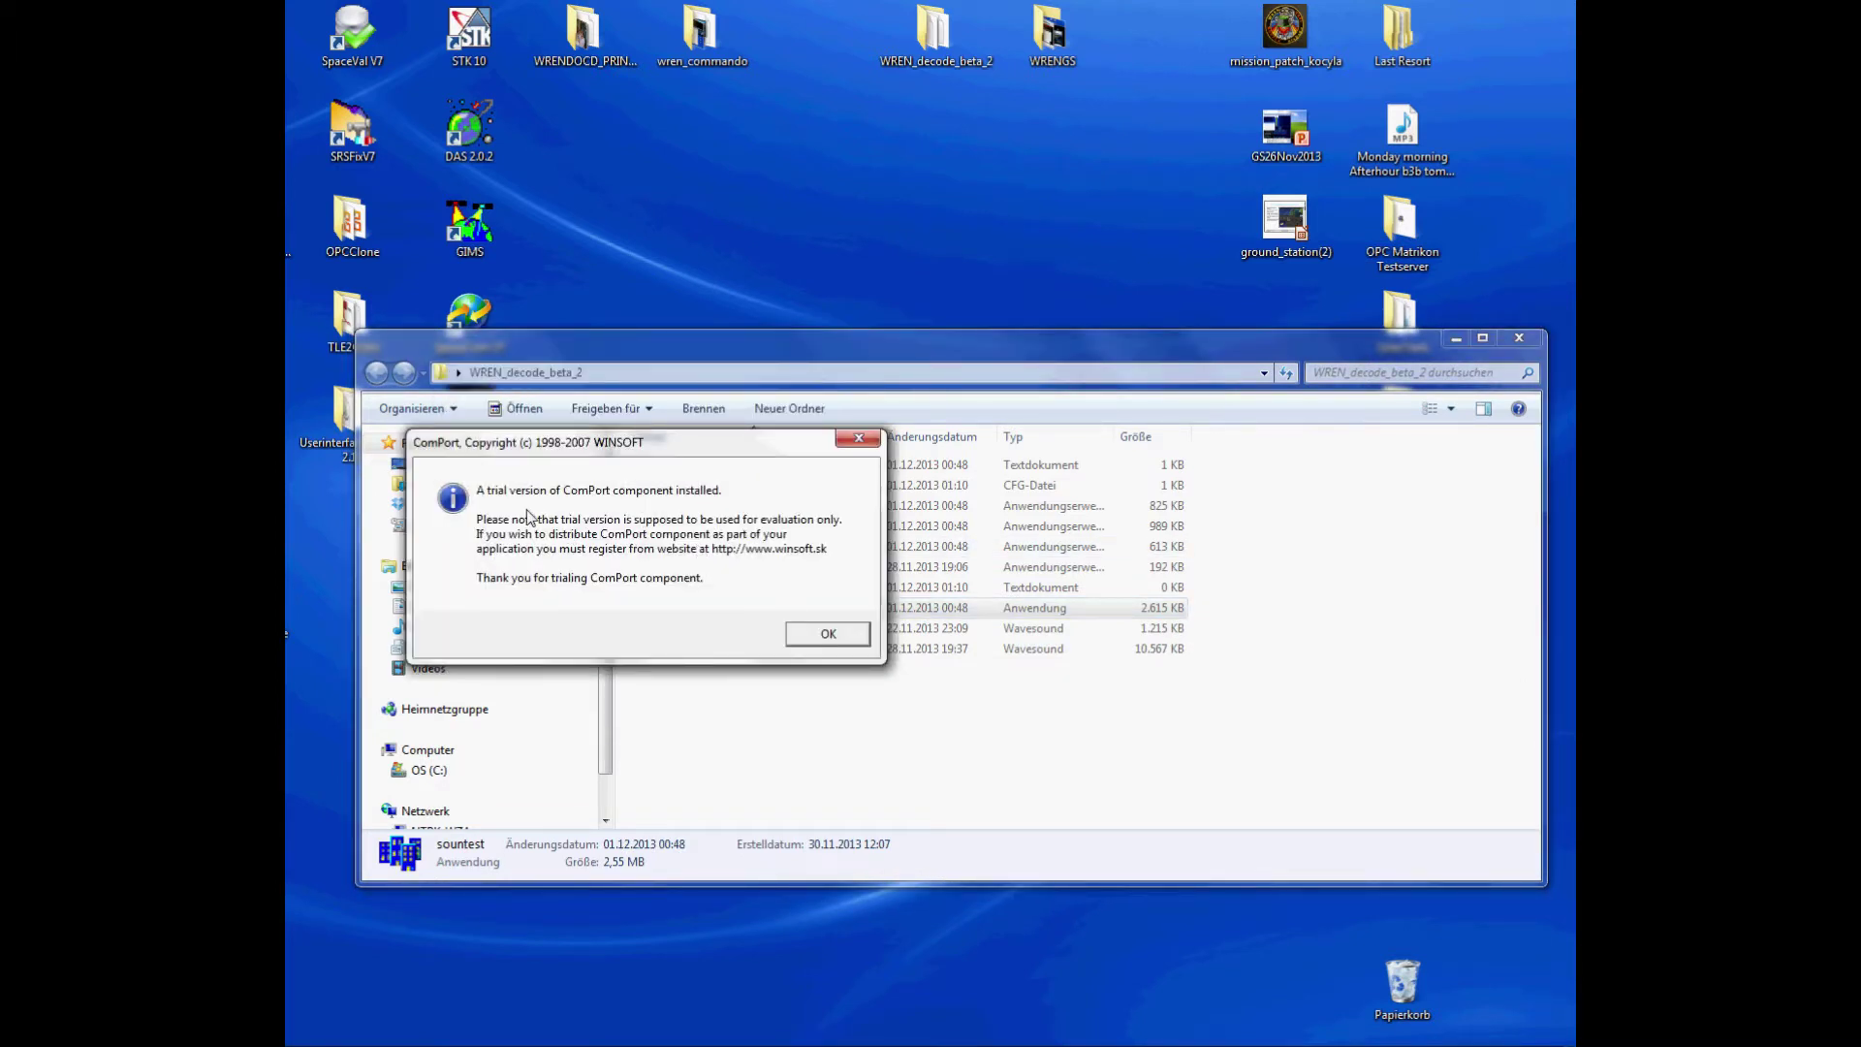
click(827, 634)
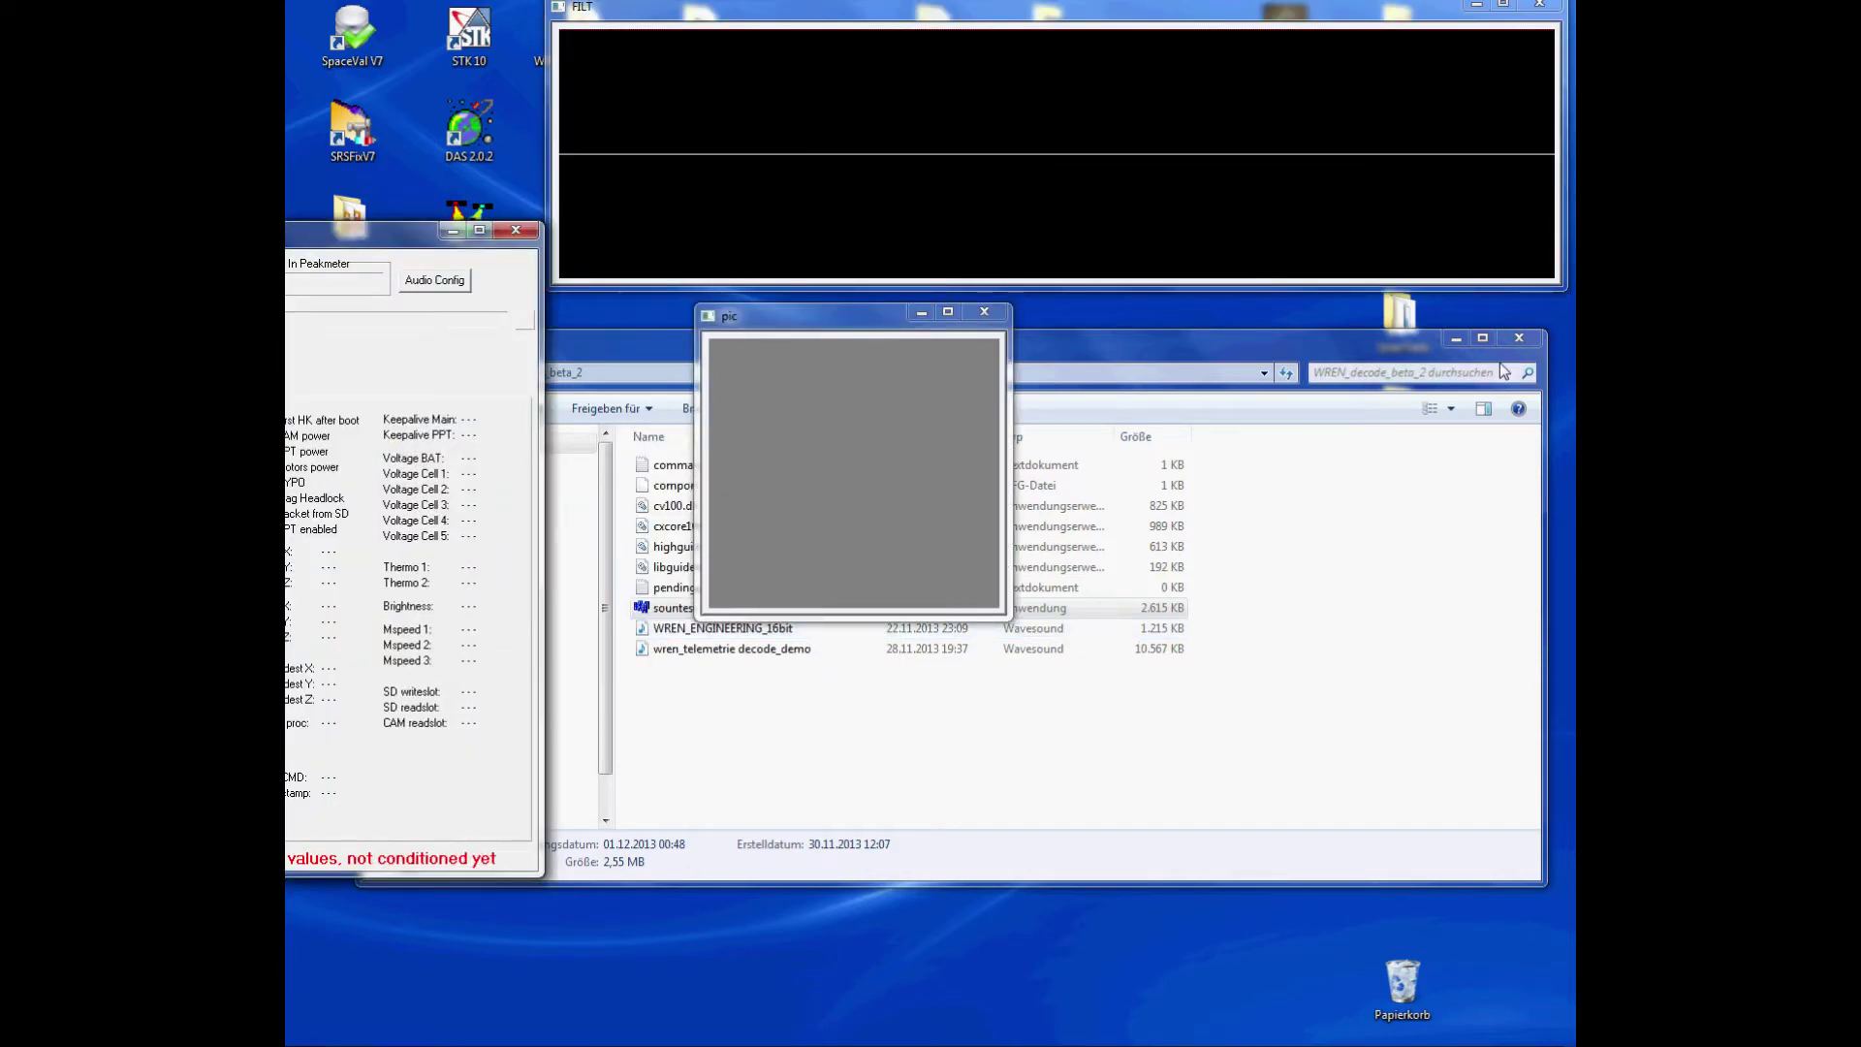
click(1454, 339)
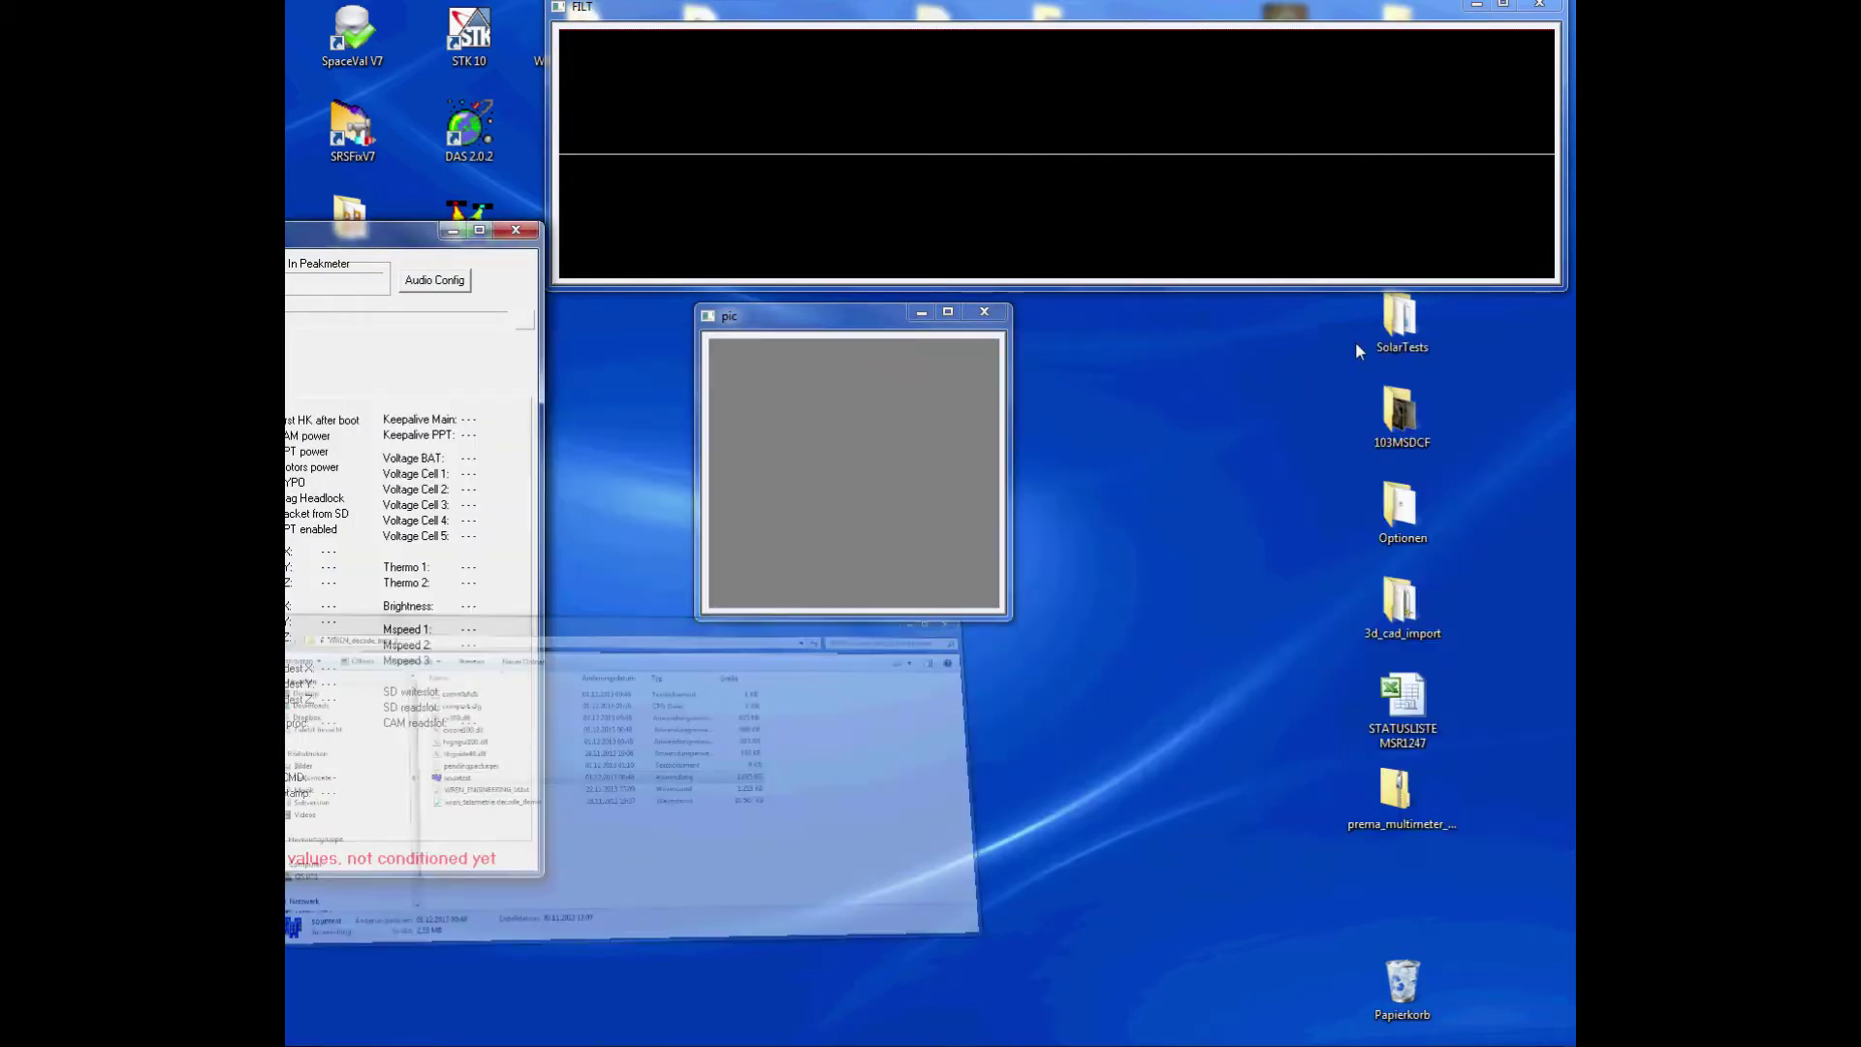
drag(287, 239, 1304, 320)
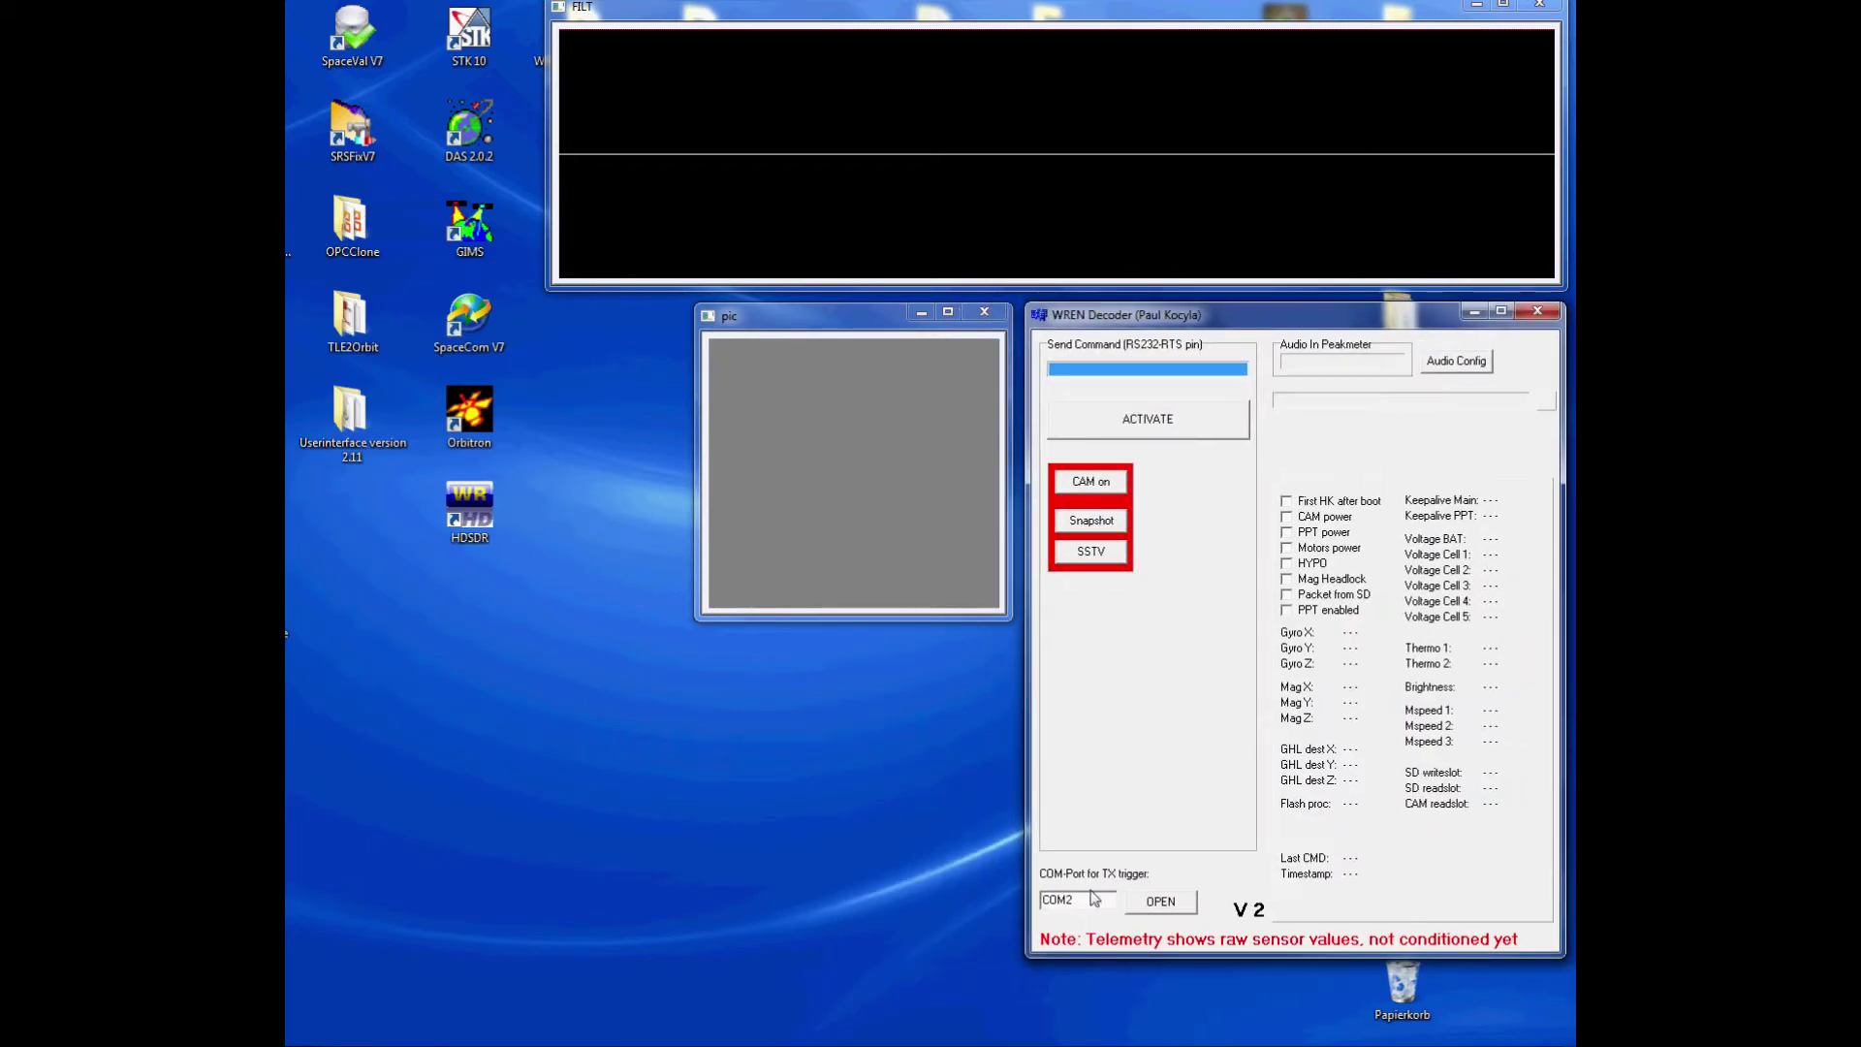
Try to open COM2 as the COM port for the TX trigger.
key(Tab)
click(1091, 898)
click(1176, 907)
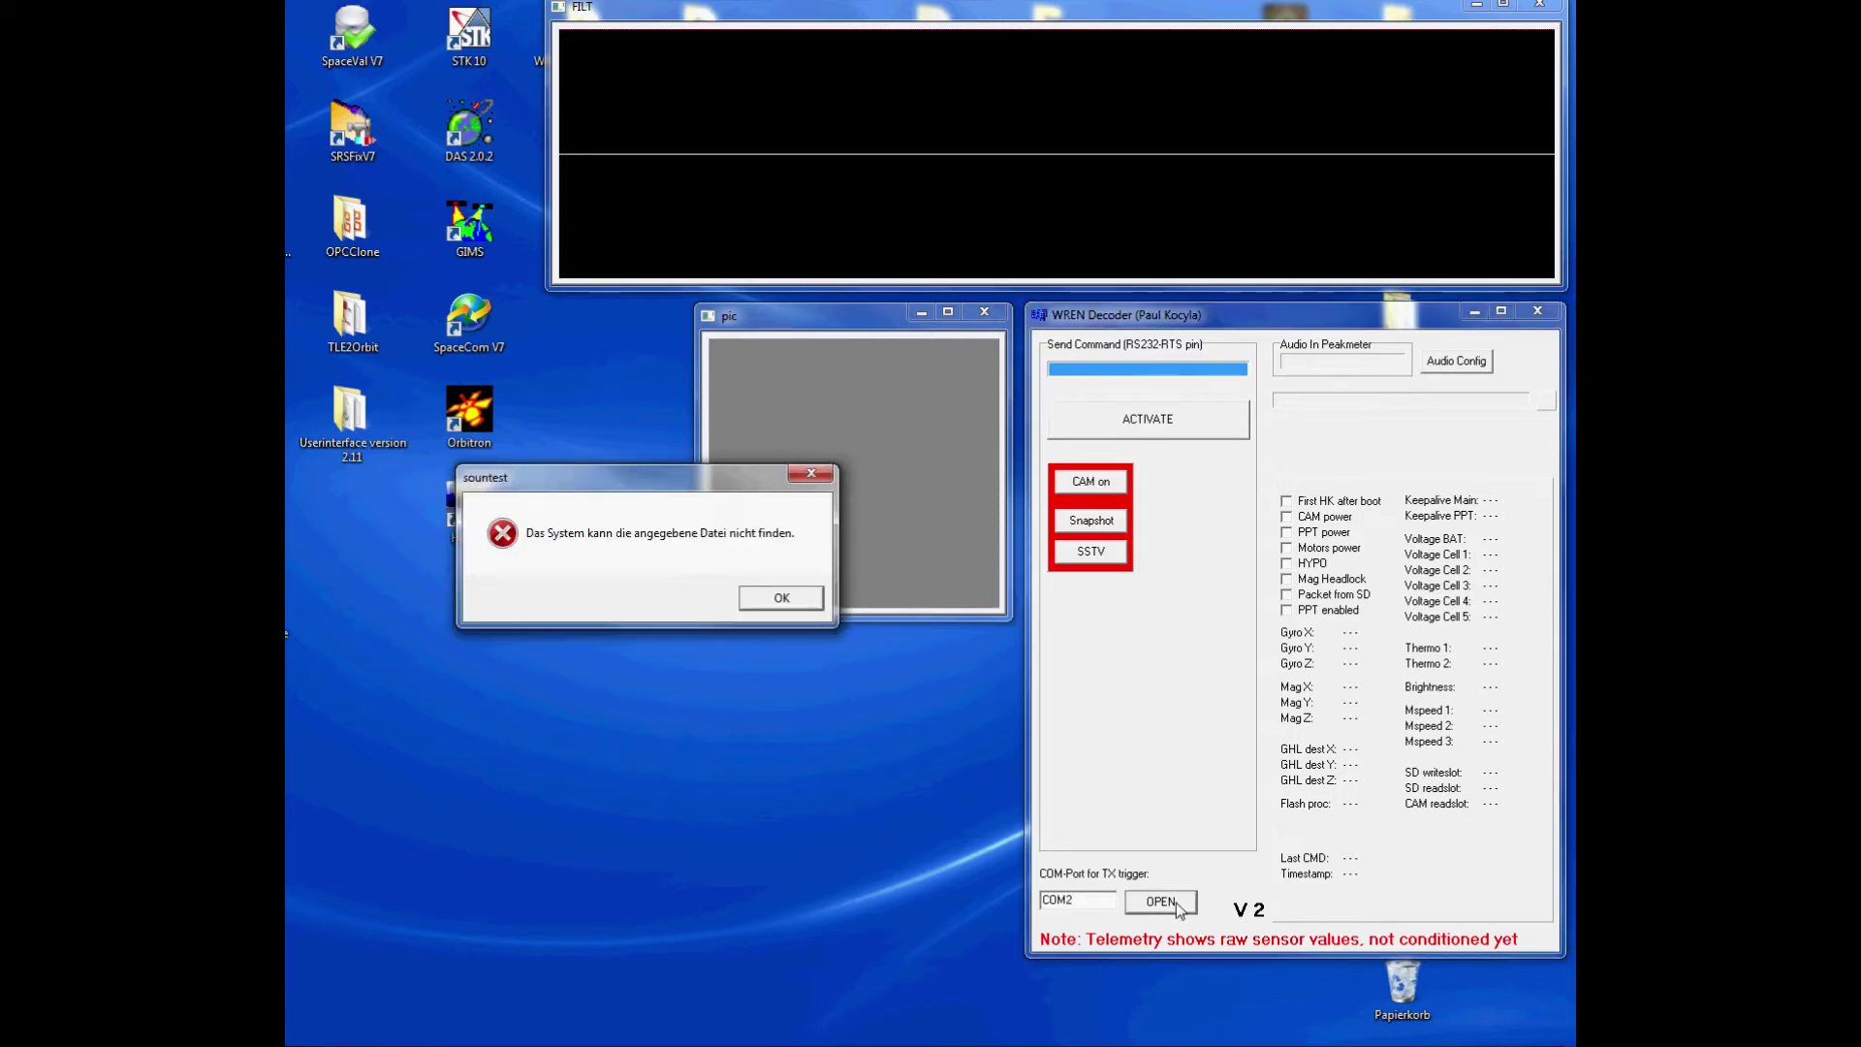
click(791, 601)
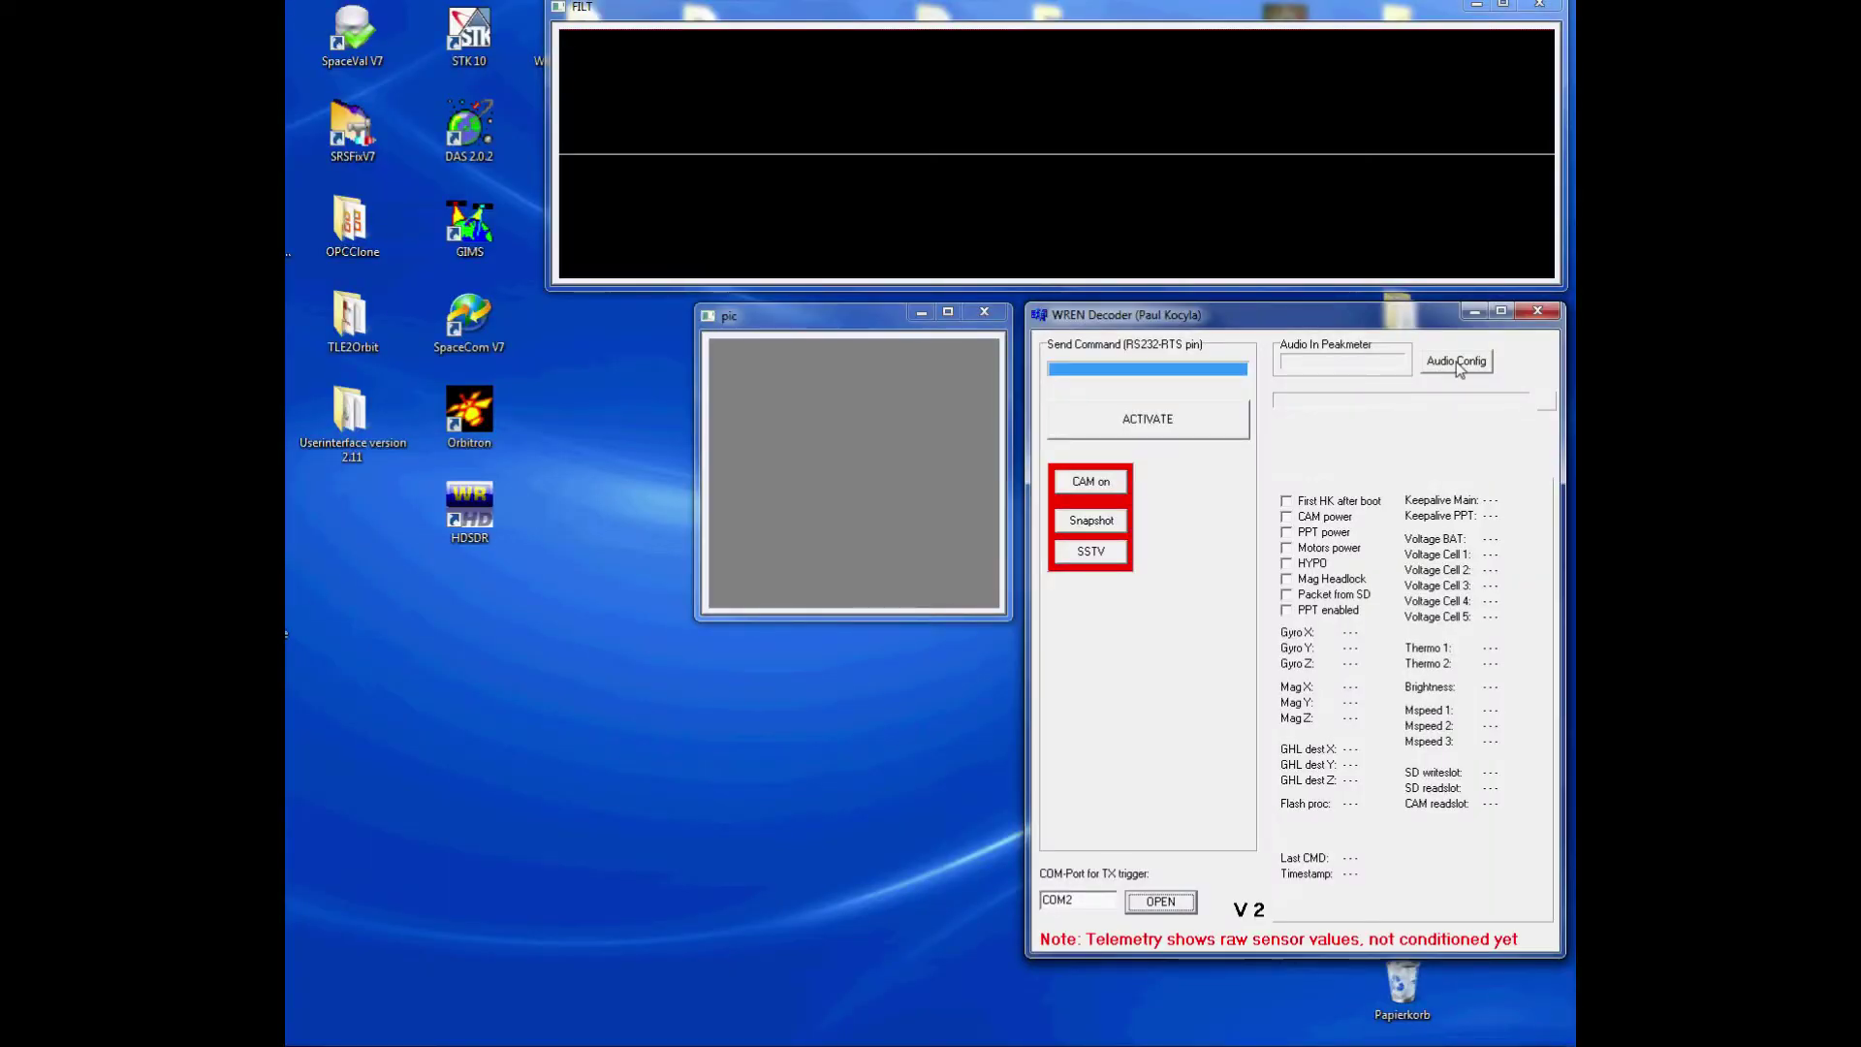
Activate Hauptlautstärke as the input line in the decoder's audio configuration and accept the settings.
click(1456, 364)
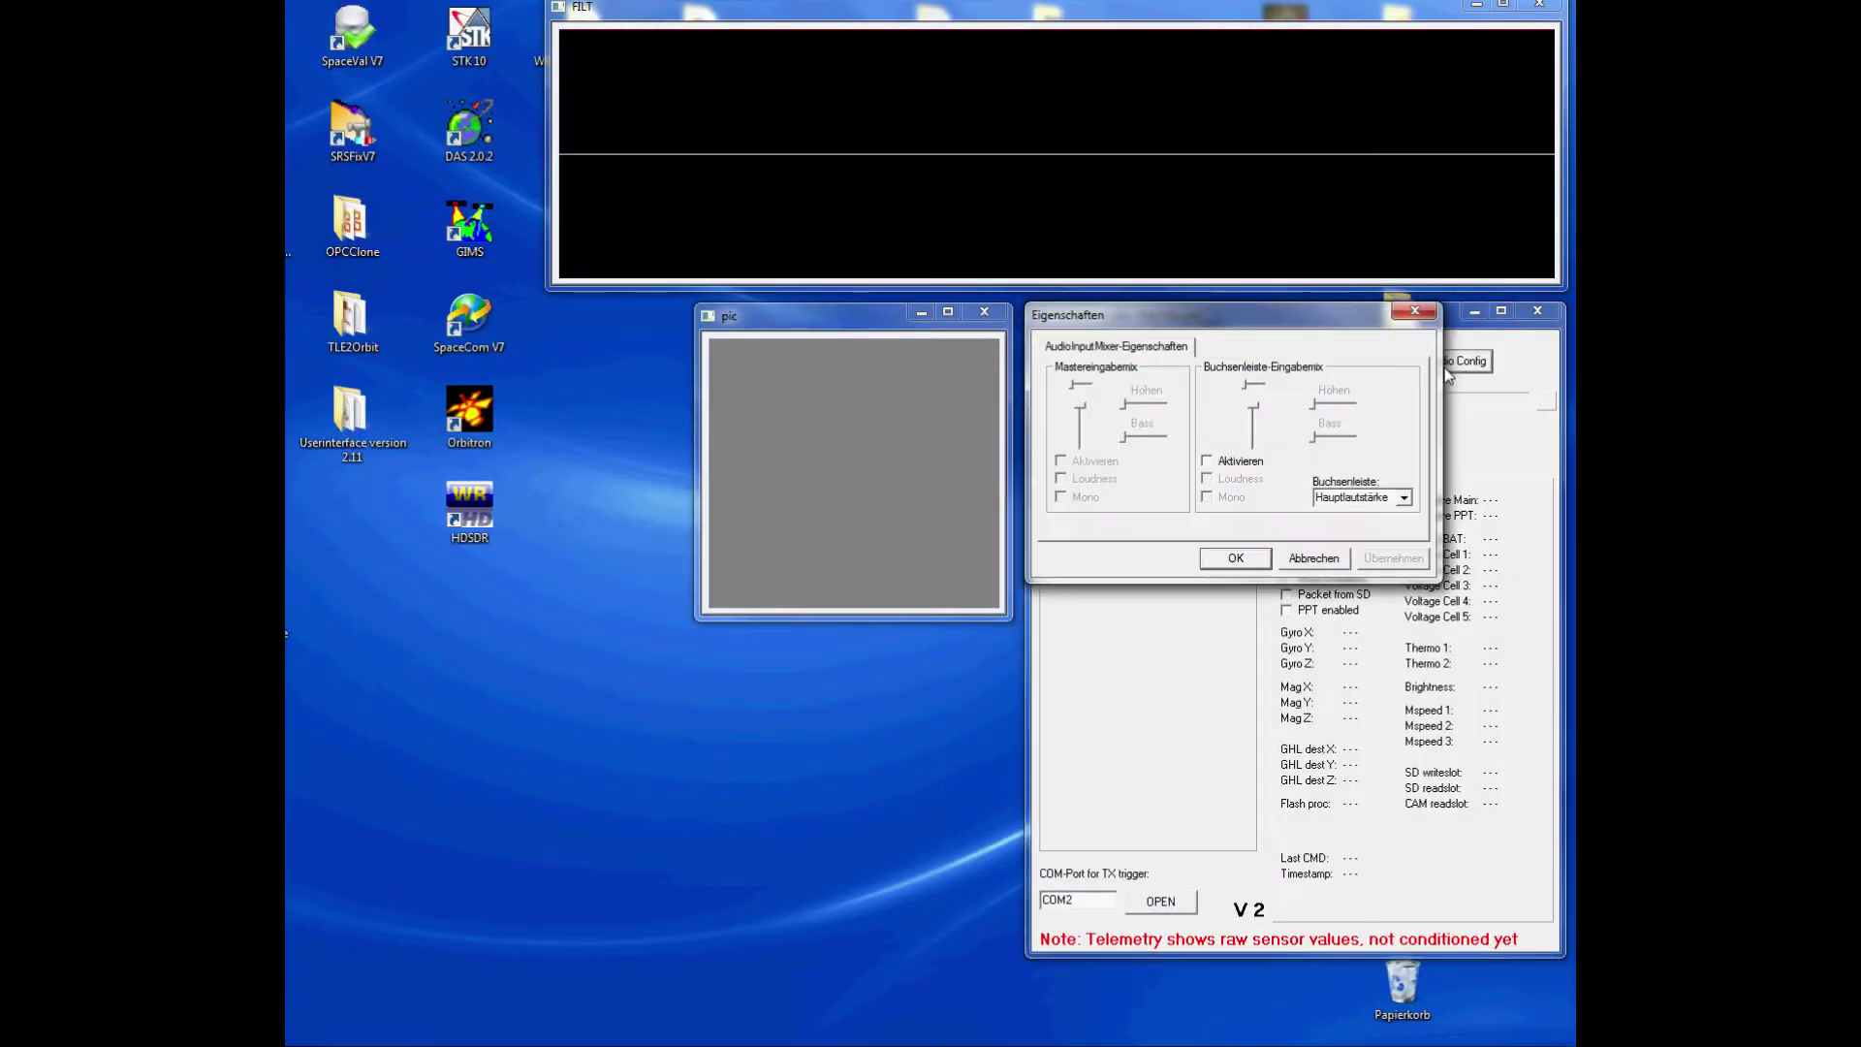
click(1404, 497)
click(1374, 516)
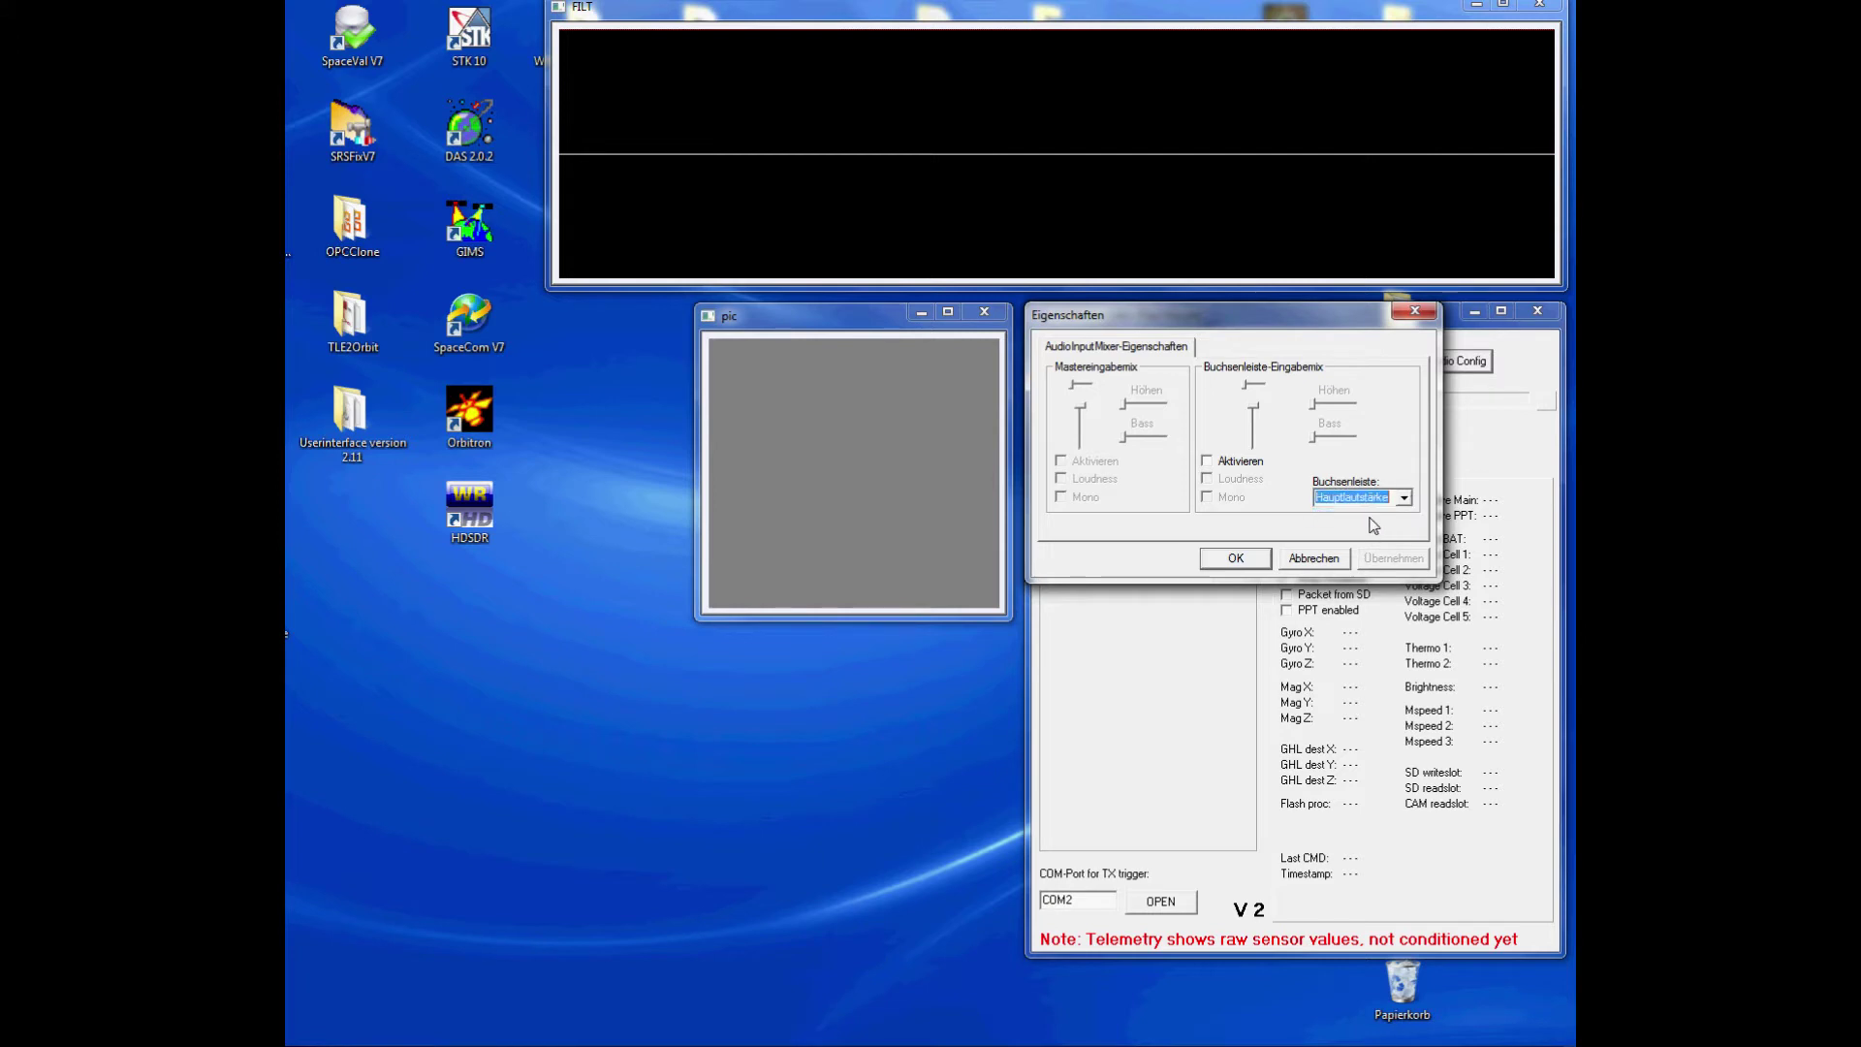
click(1207, 463)
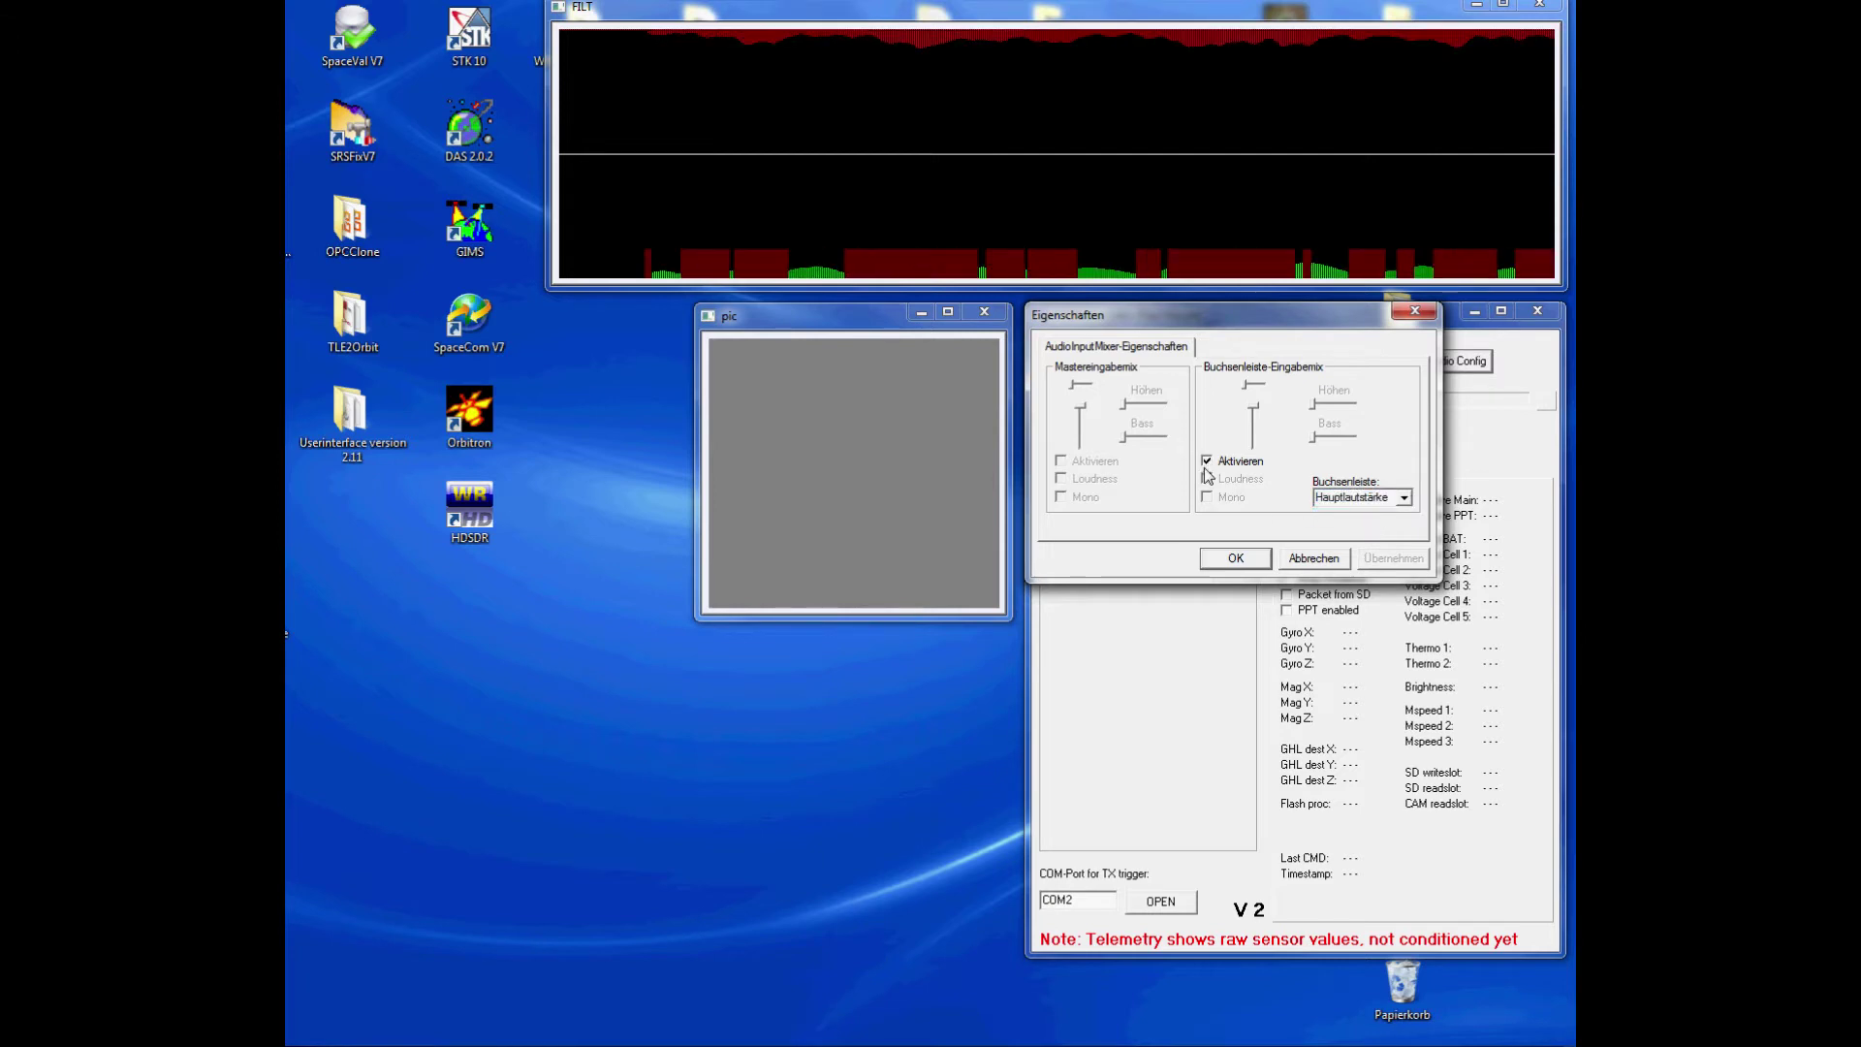
click(1237, 560)
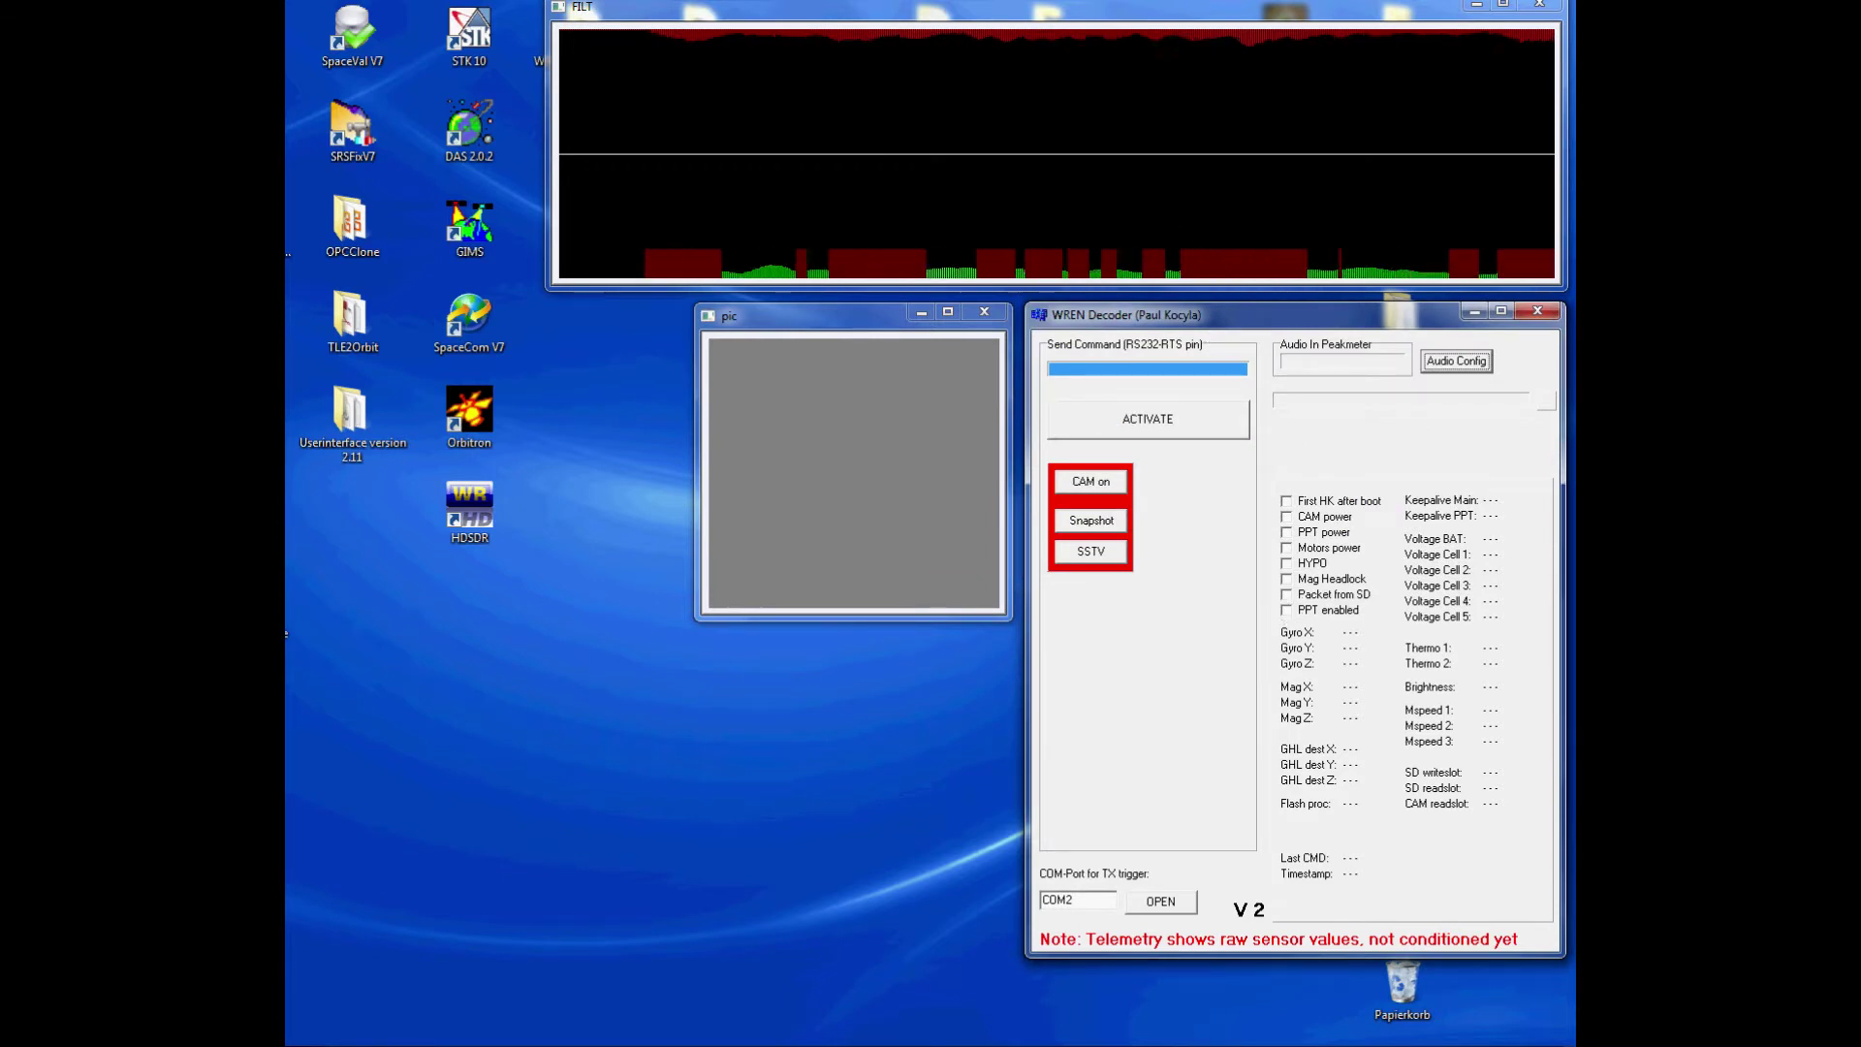
Play the wren_telemetrie decode_demo sound file from the WREN_decode_beta_2 folder and close the folder window.
mouse_move(1289, 1045)
mouse_move(296, 1027)
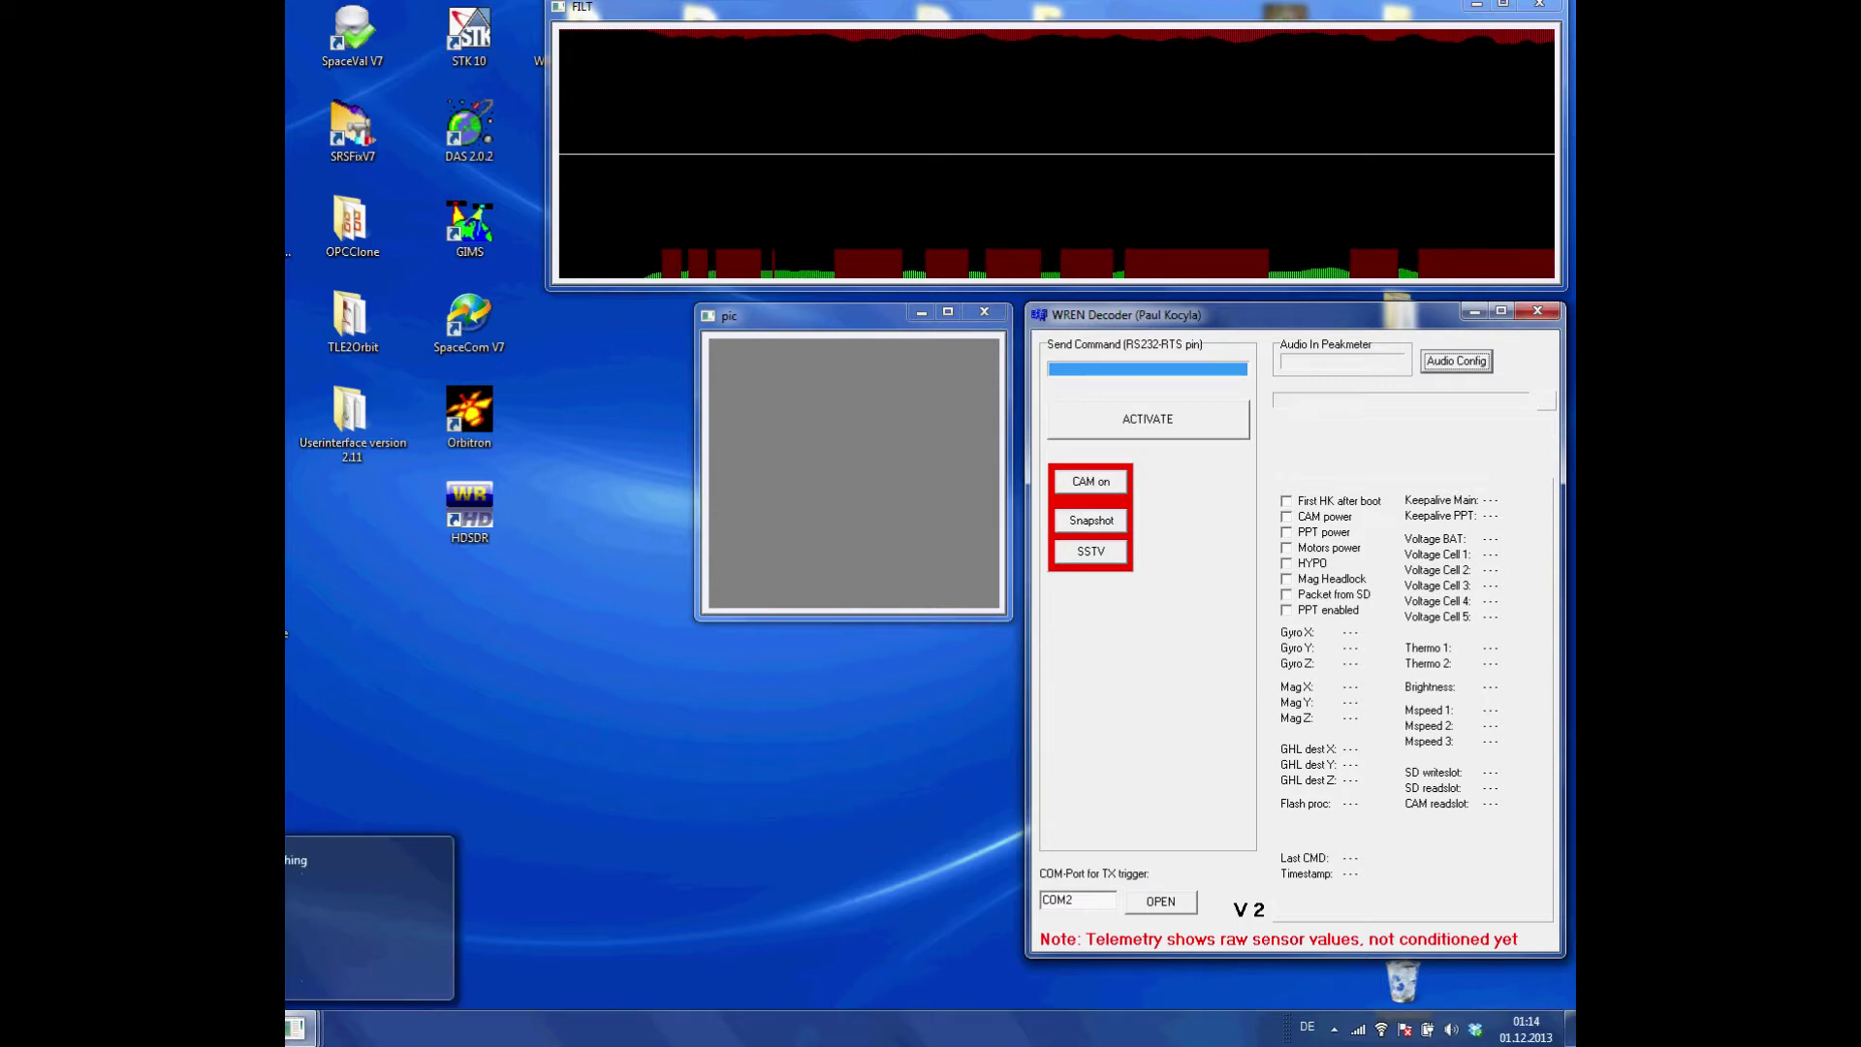
click(368, 916)
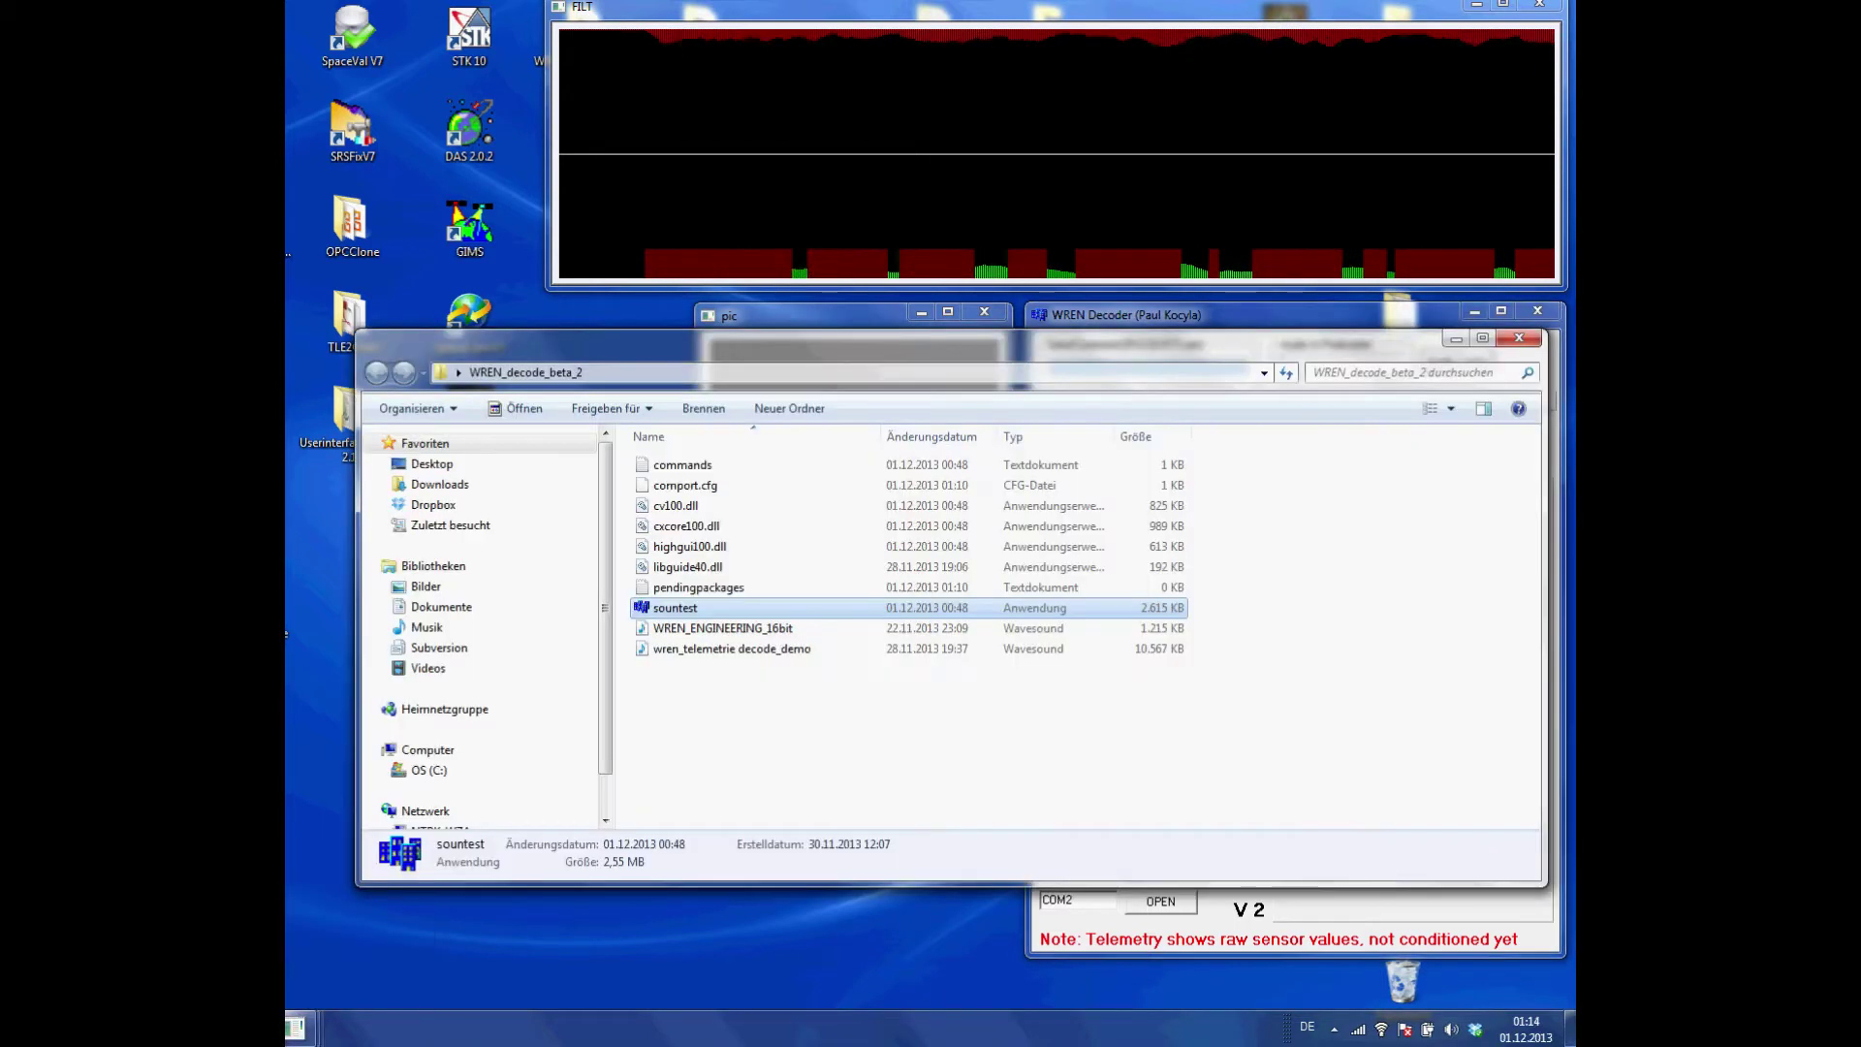
click(723, 651)
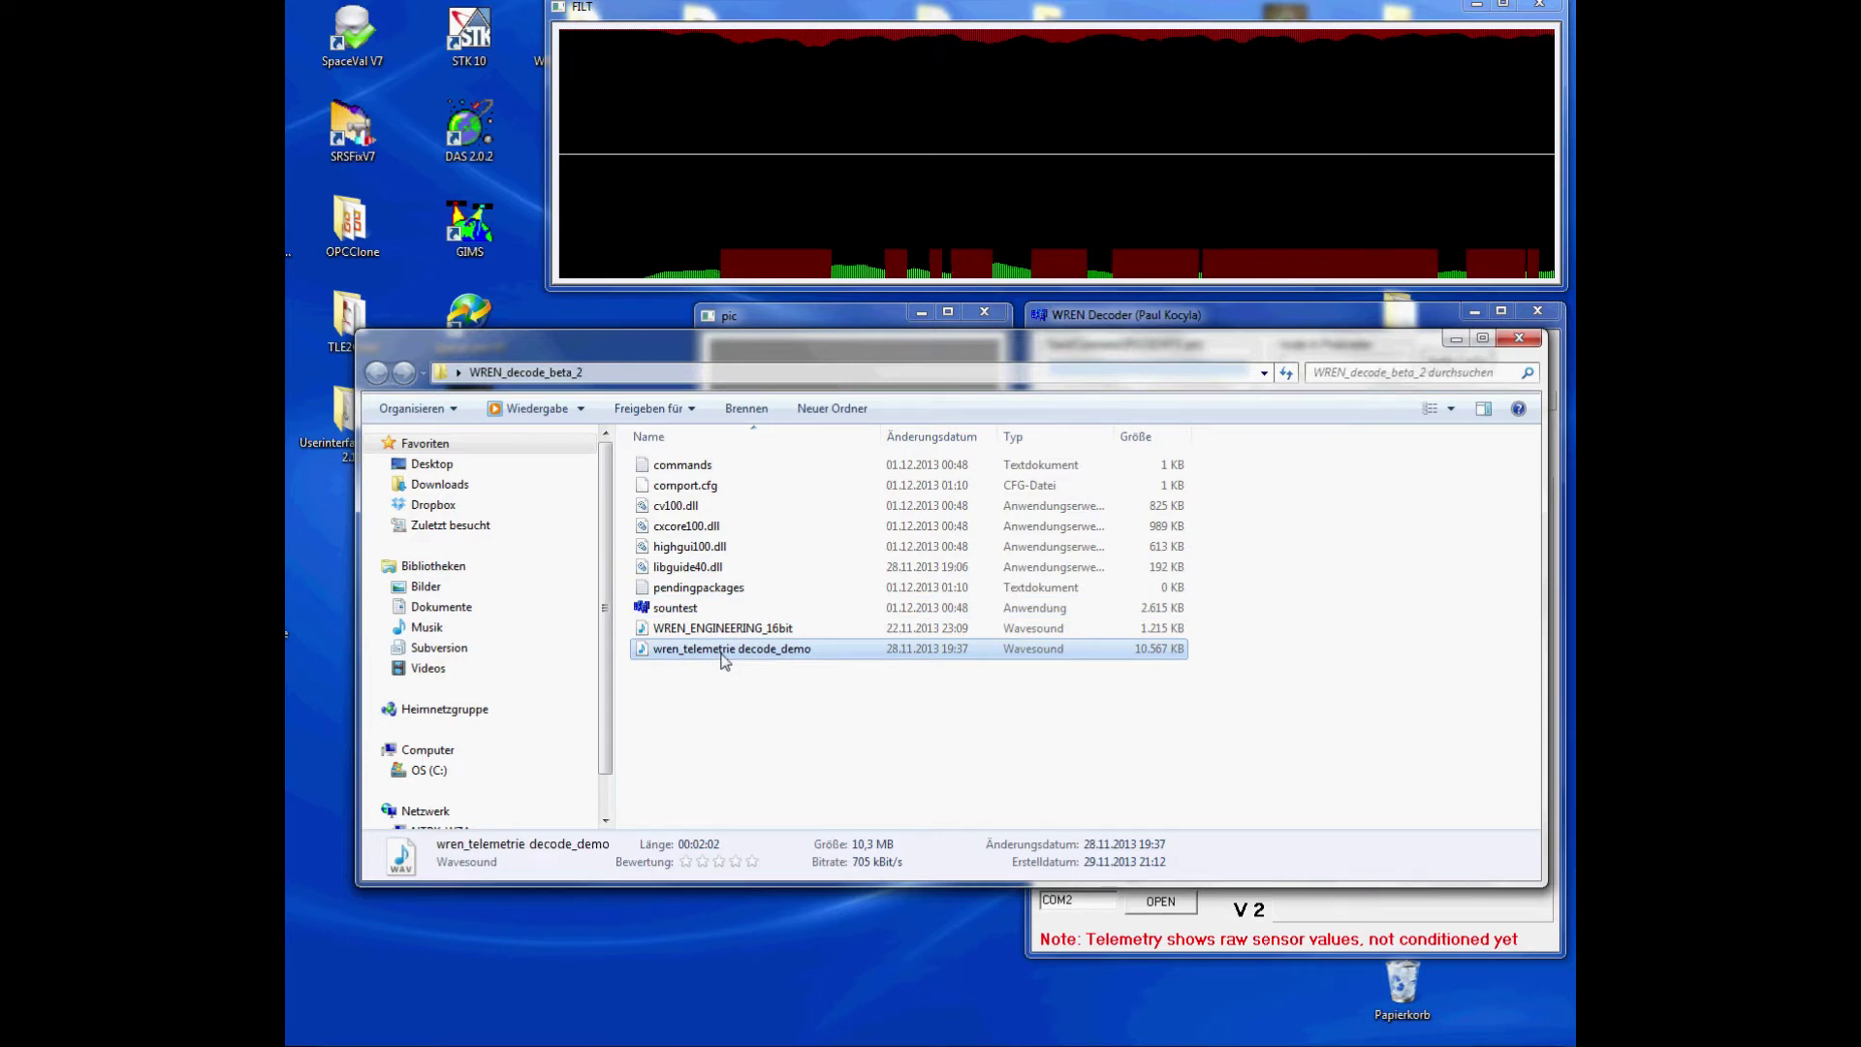
double_click(723, 657)
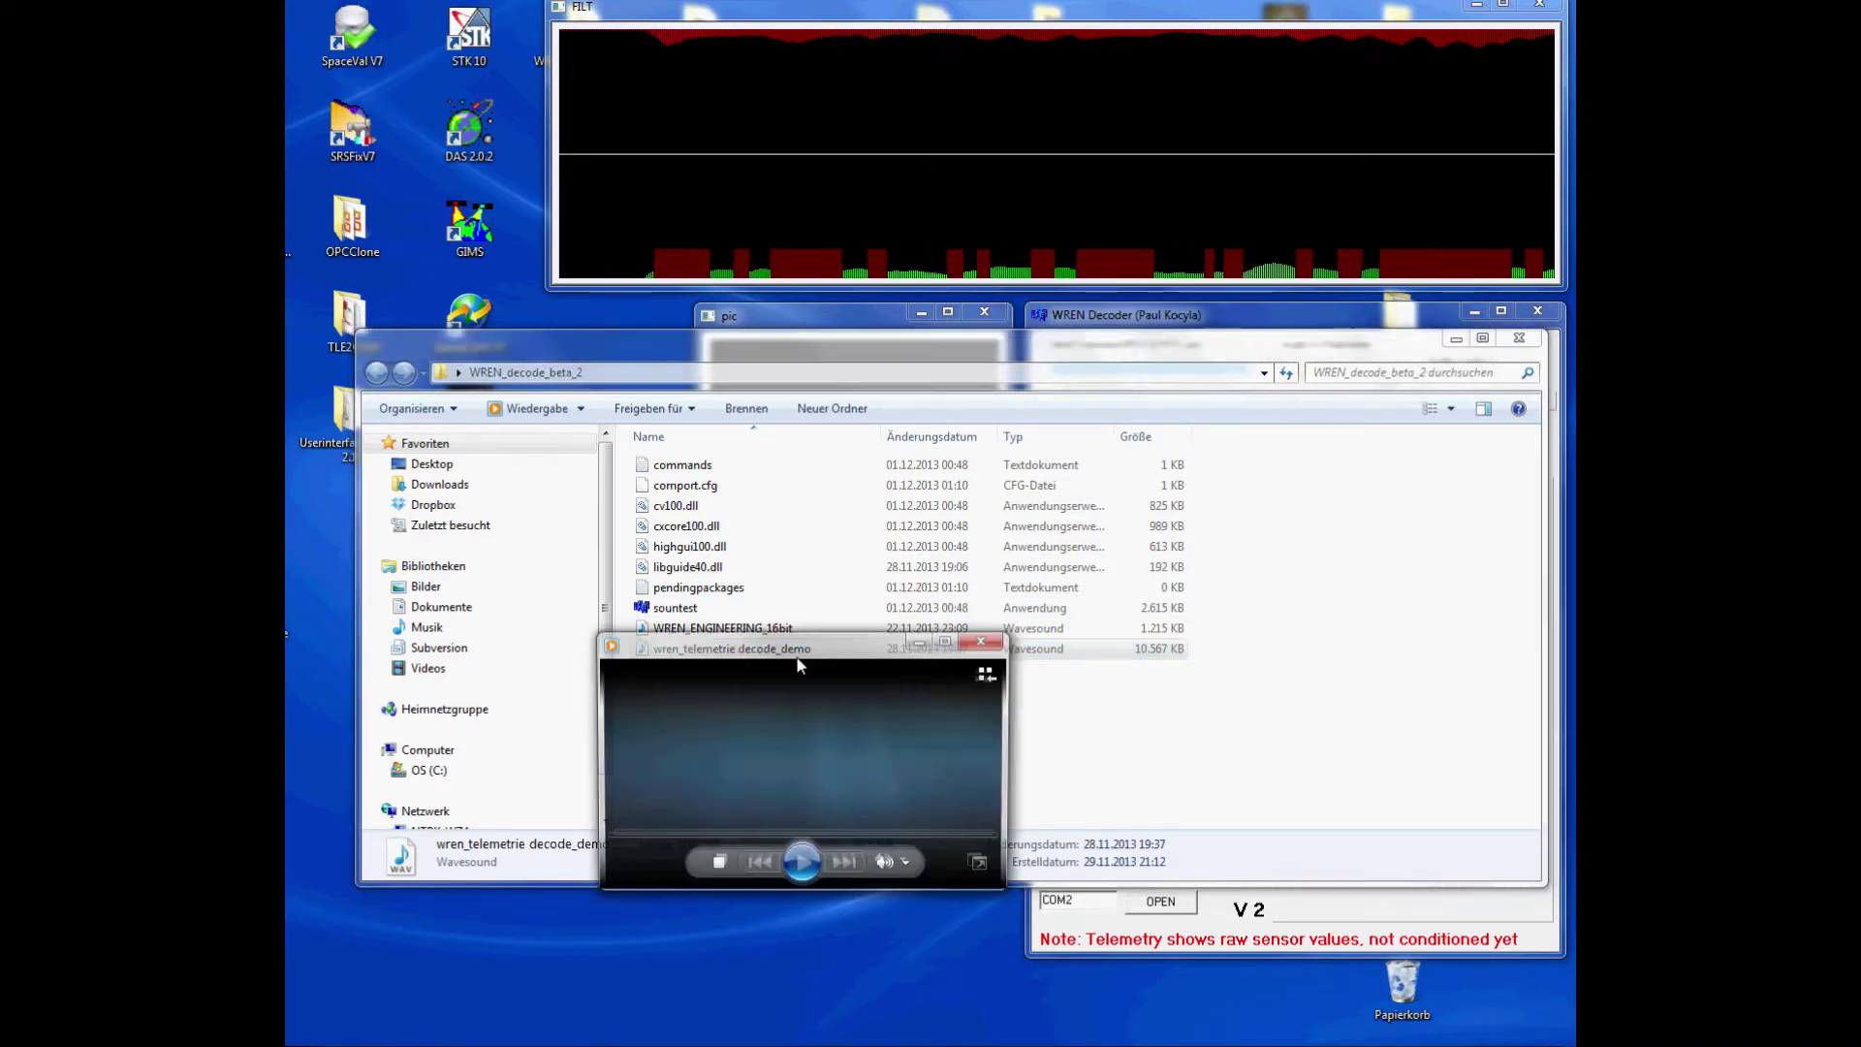
click(1521, 337)
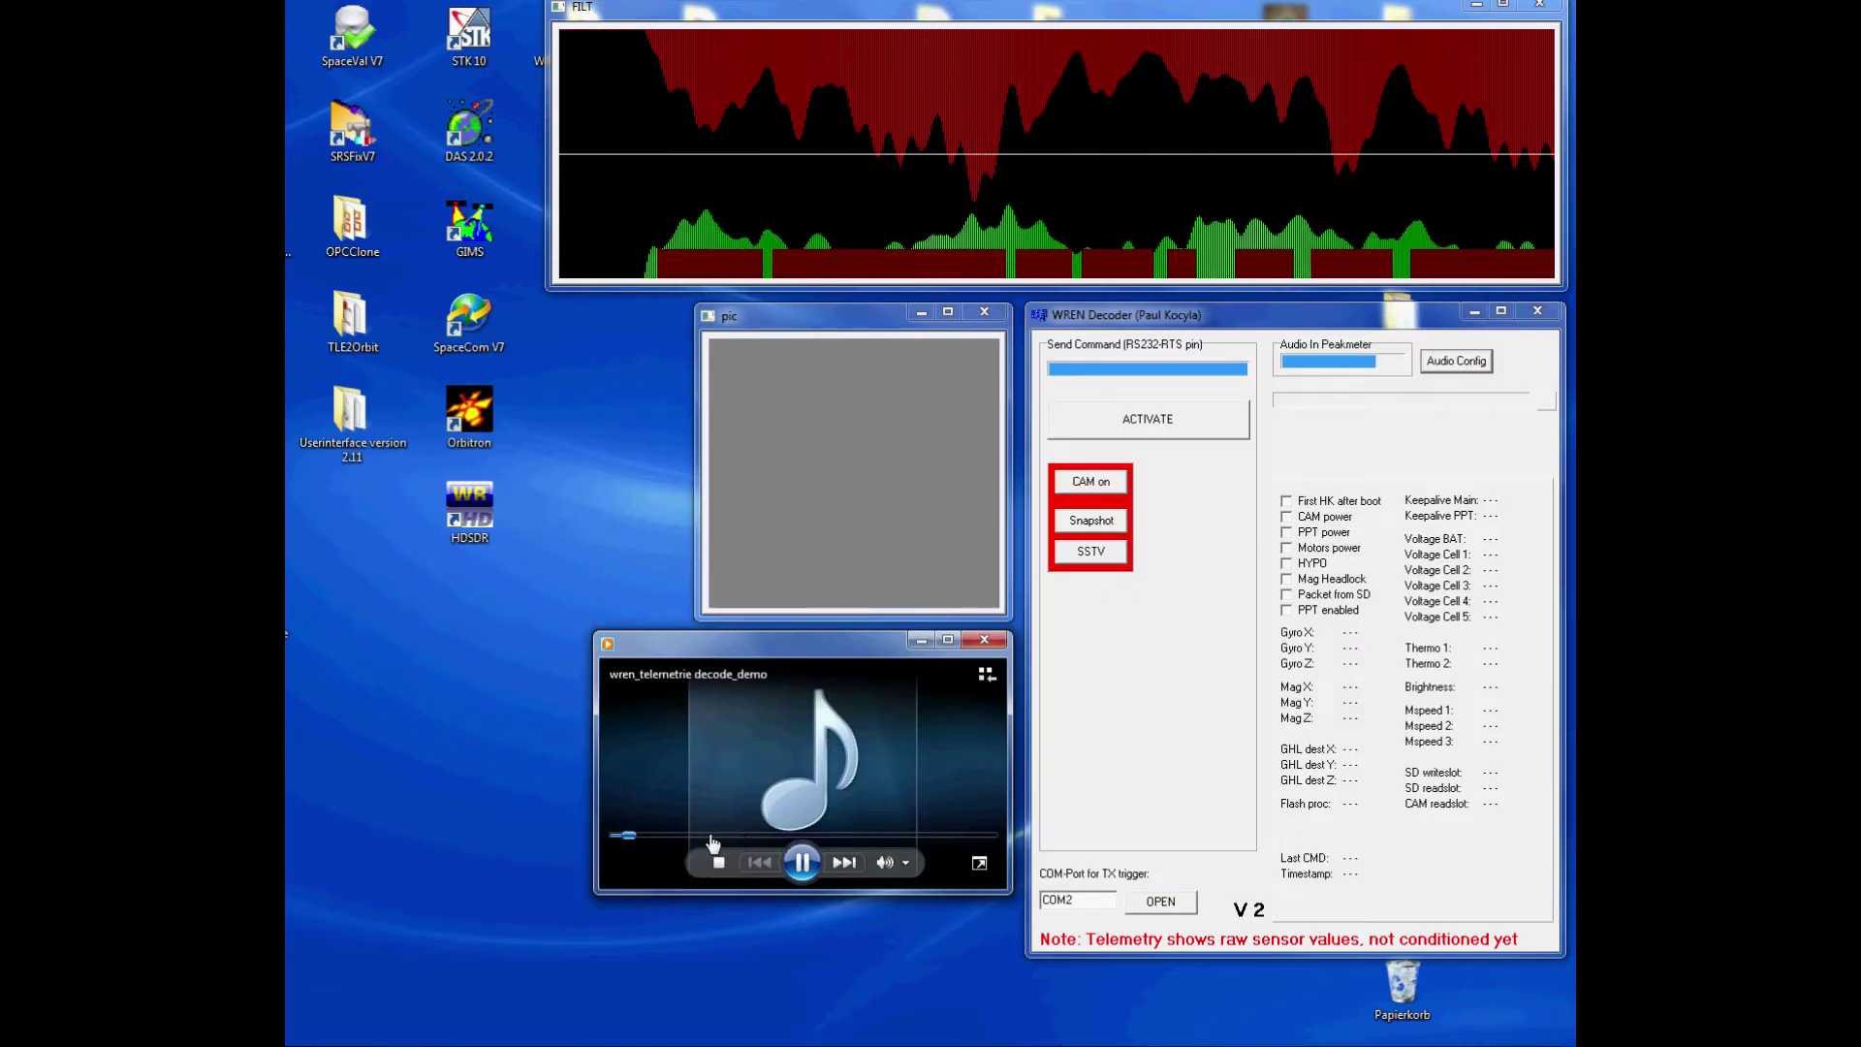
Skip forward in the telemetry demo recording and watch the decoder process the incoming telemetry packets.
click(717, 835)
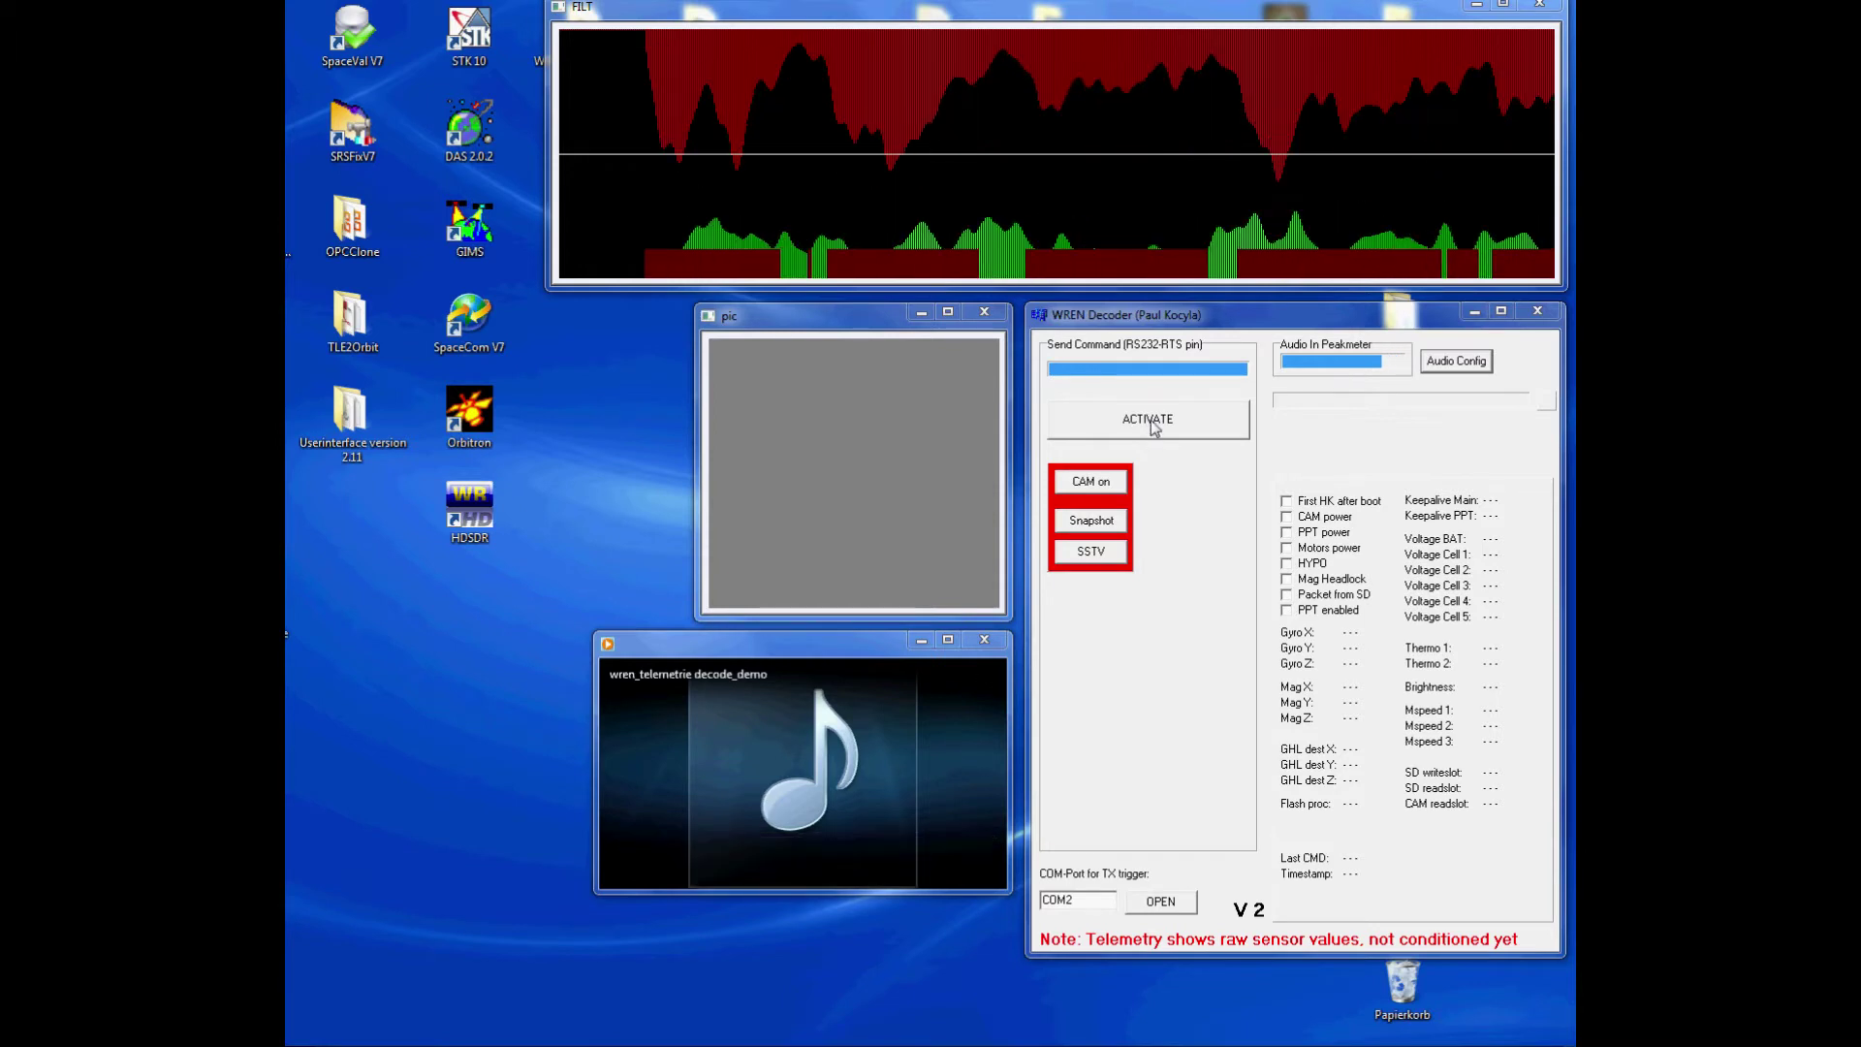
click(1212, 426)
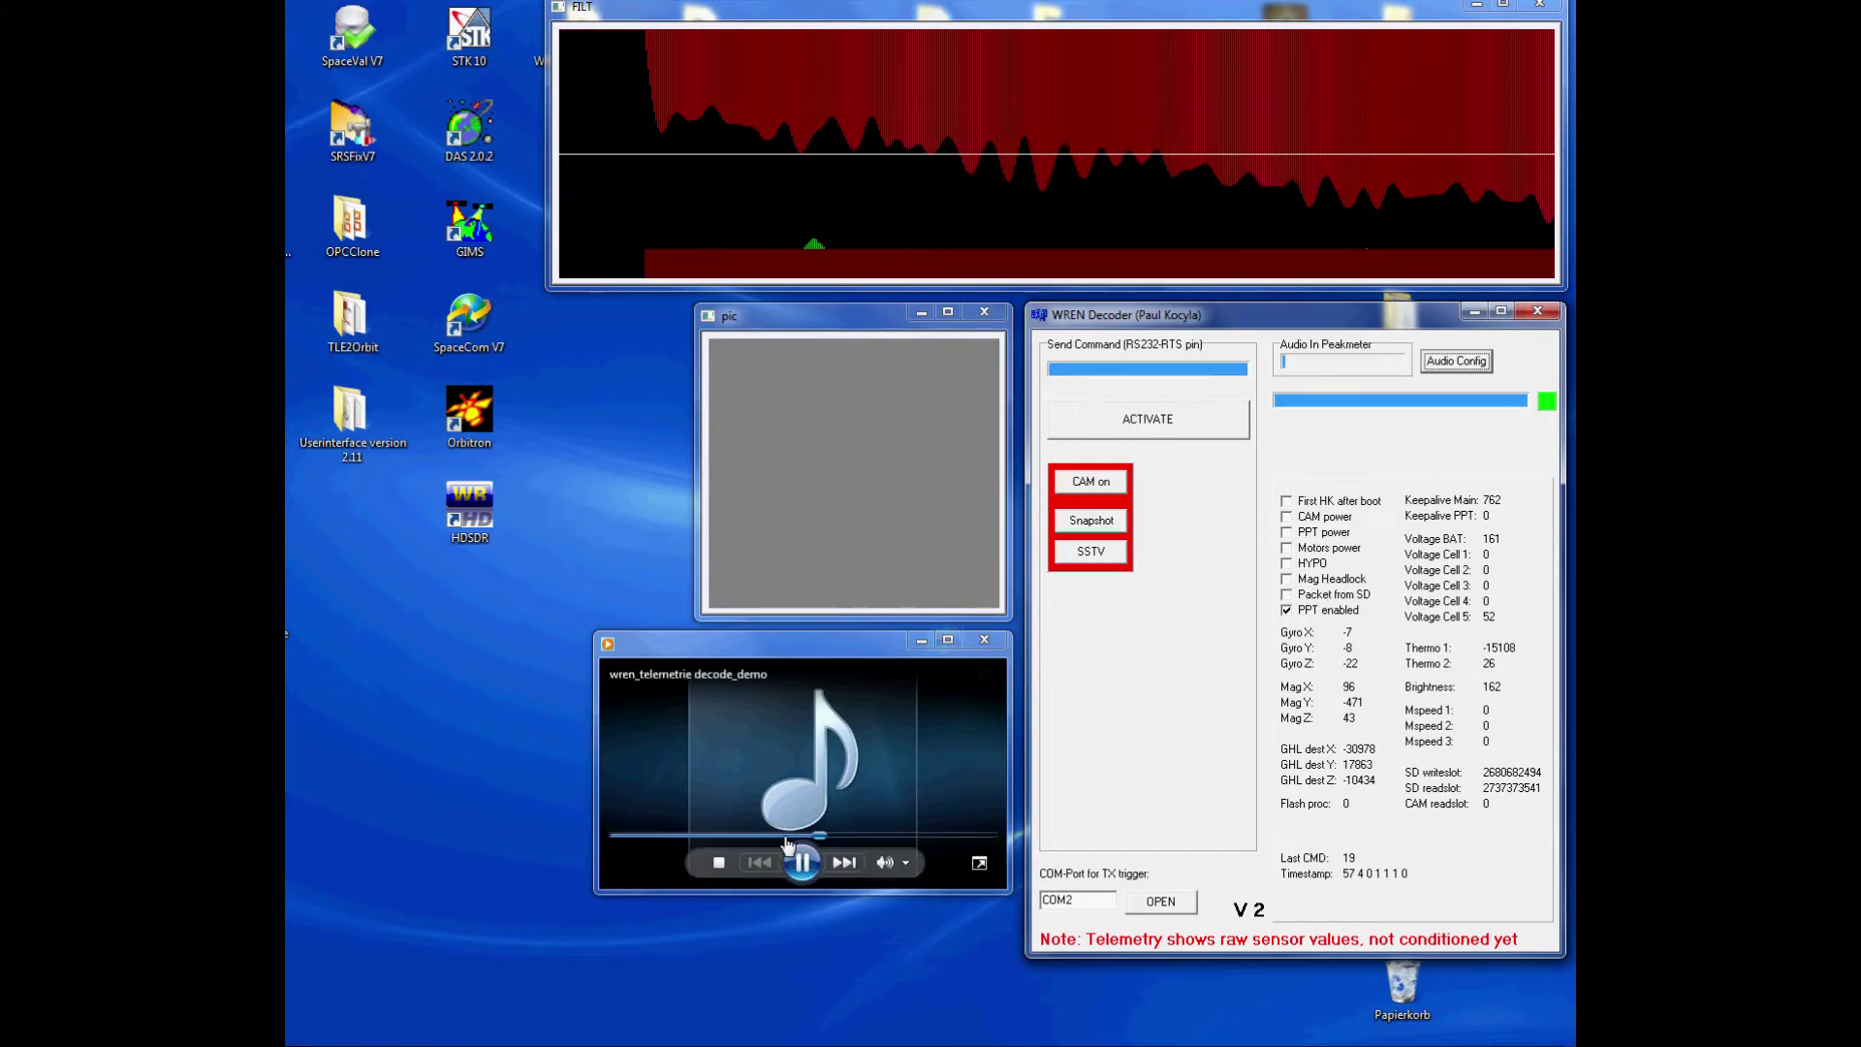
click(802, 861)
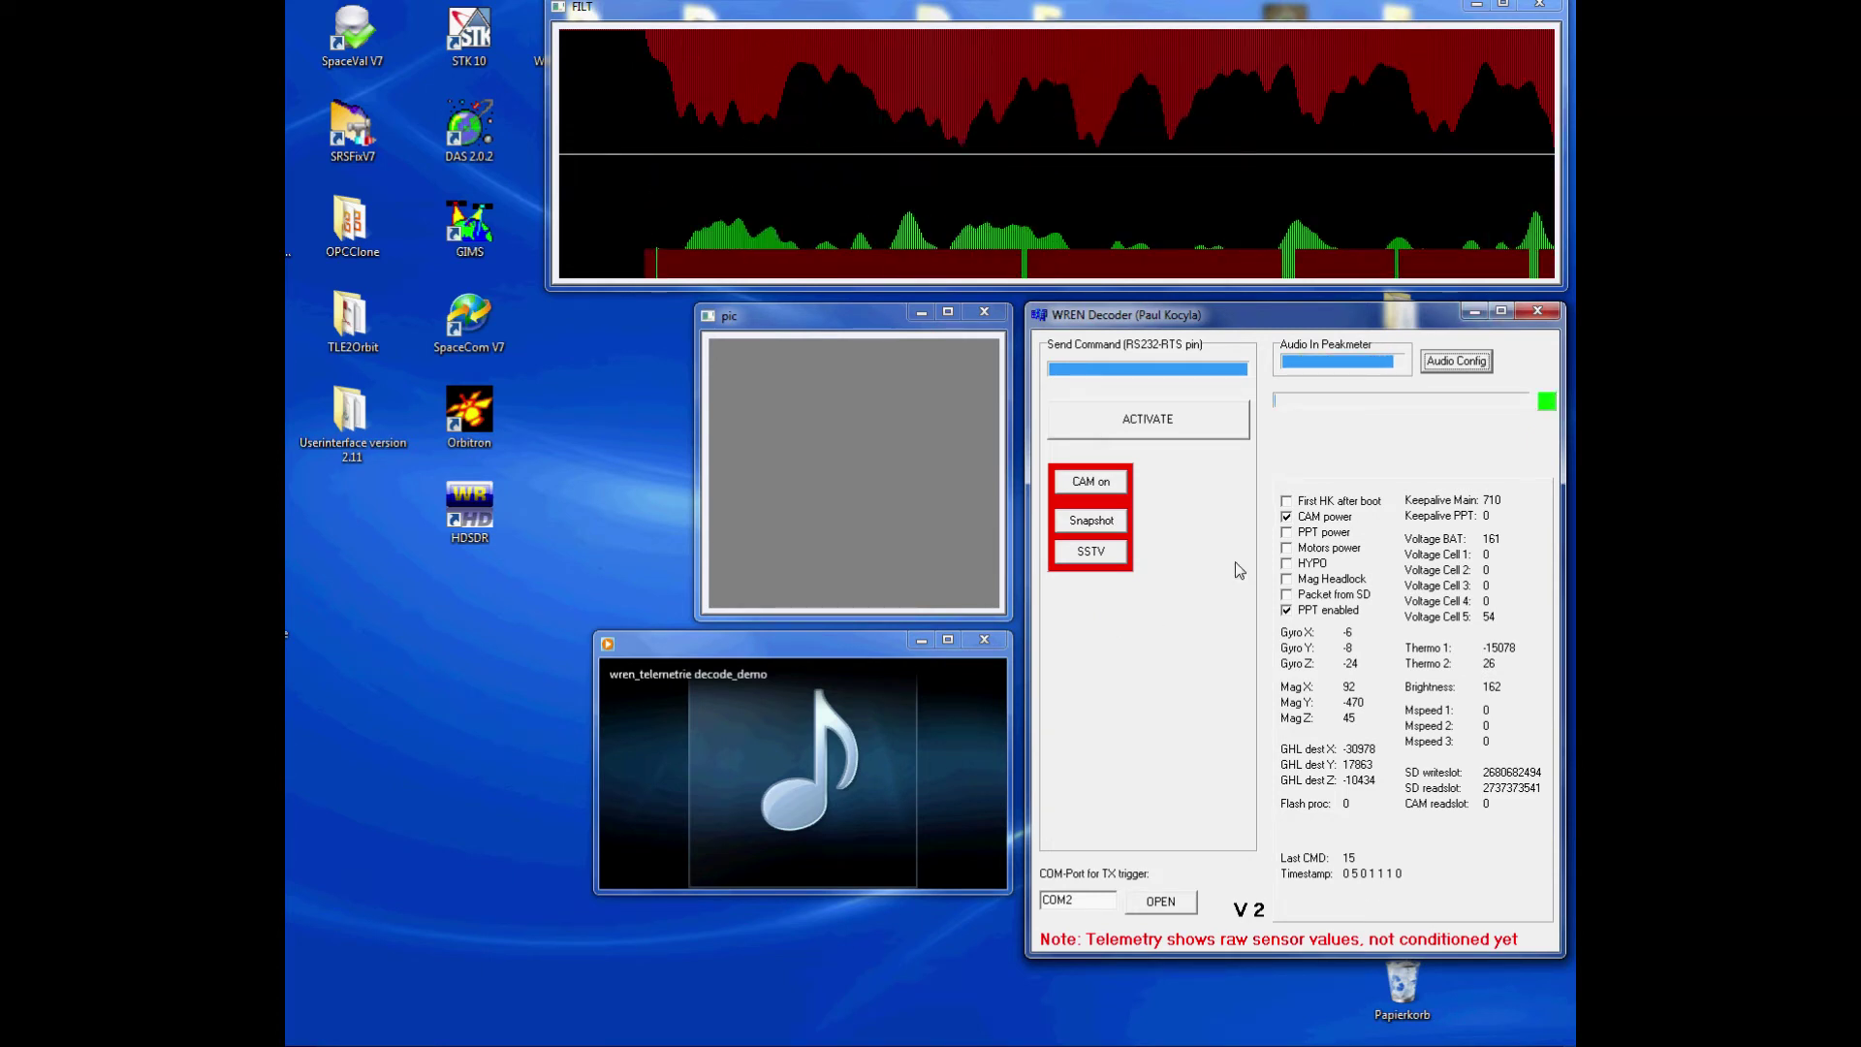
mouse_move(938, 819)
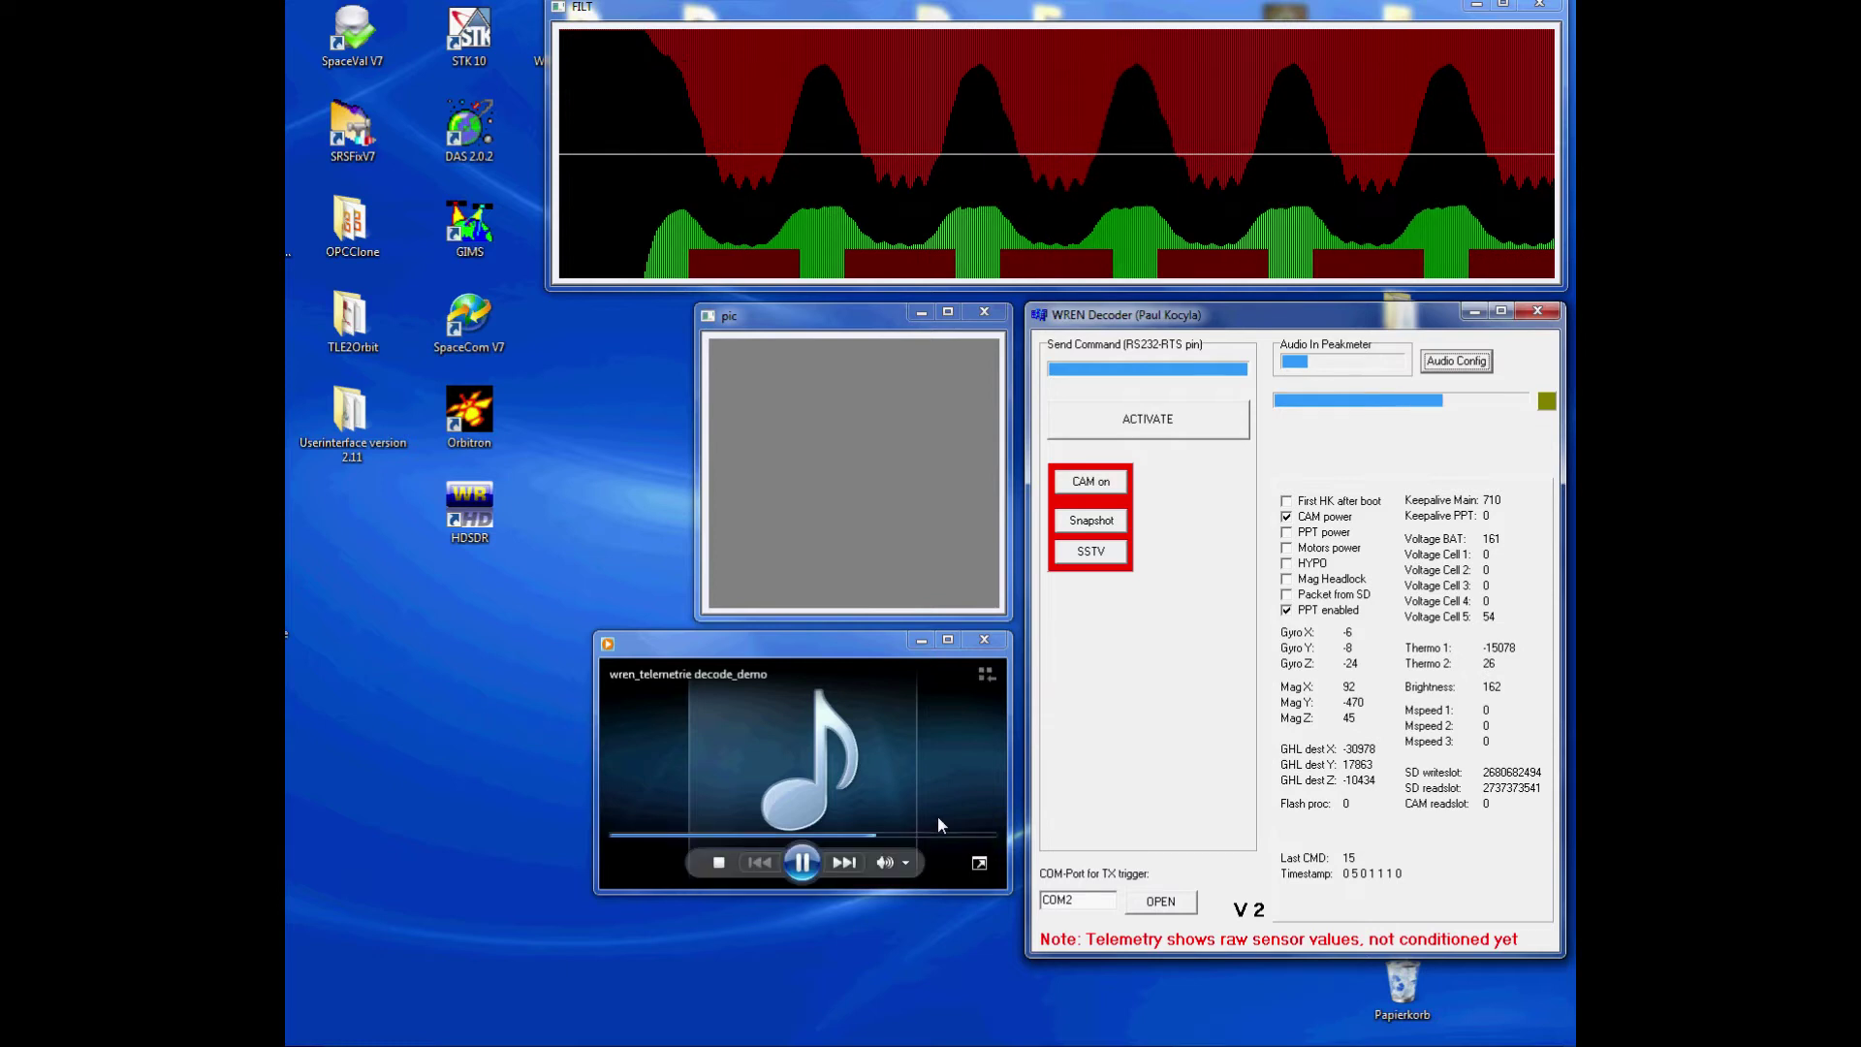
Pause playback of the wren_telemetrie decode_demo recording.
click(809, 865)
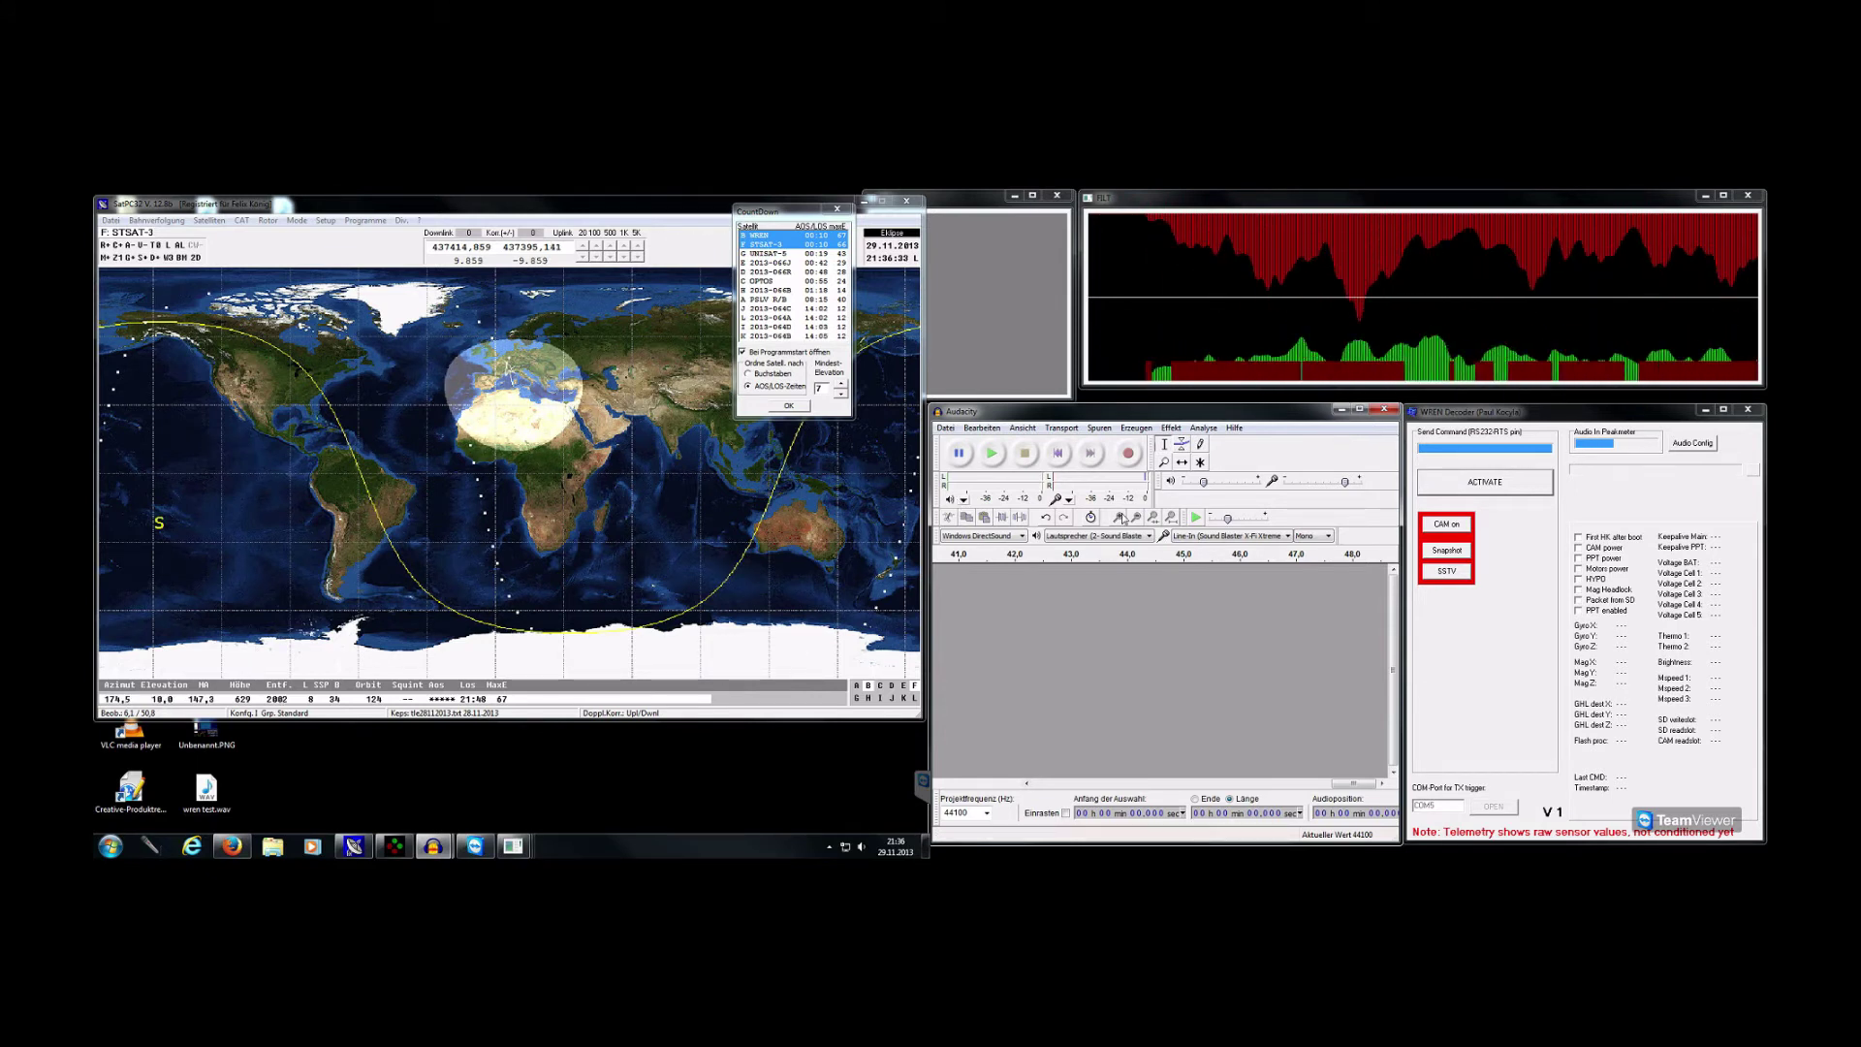
Start recording the line-in receiver audio in Audacity and send the ACTIVATE command to the satellite from the WREN Decoder.
click(1438, 493)
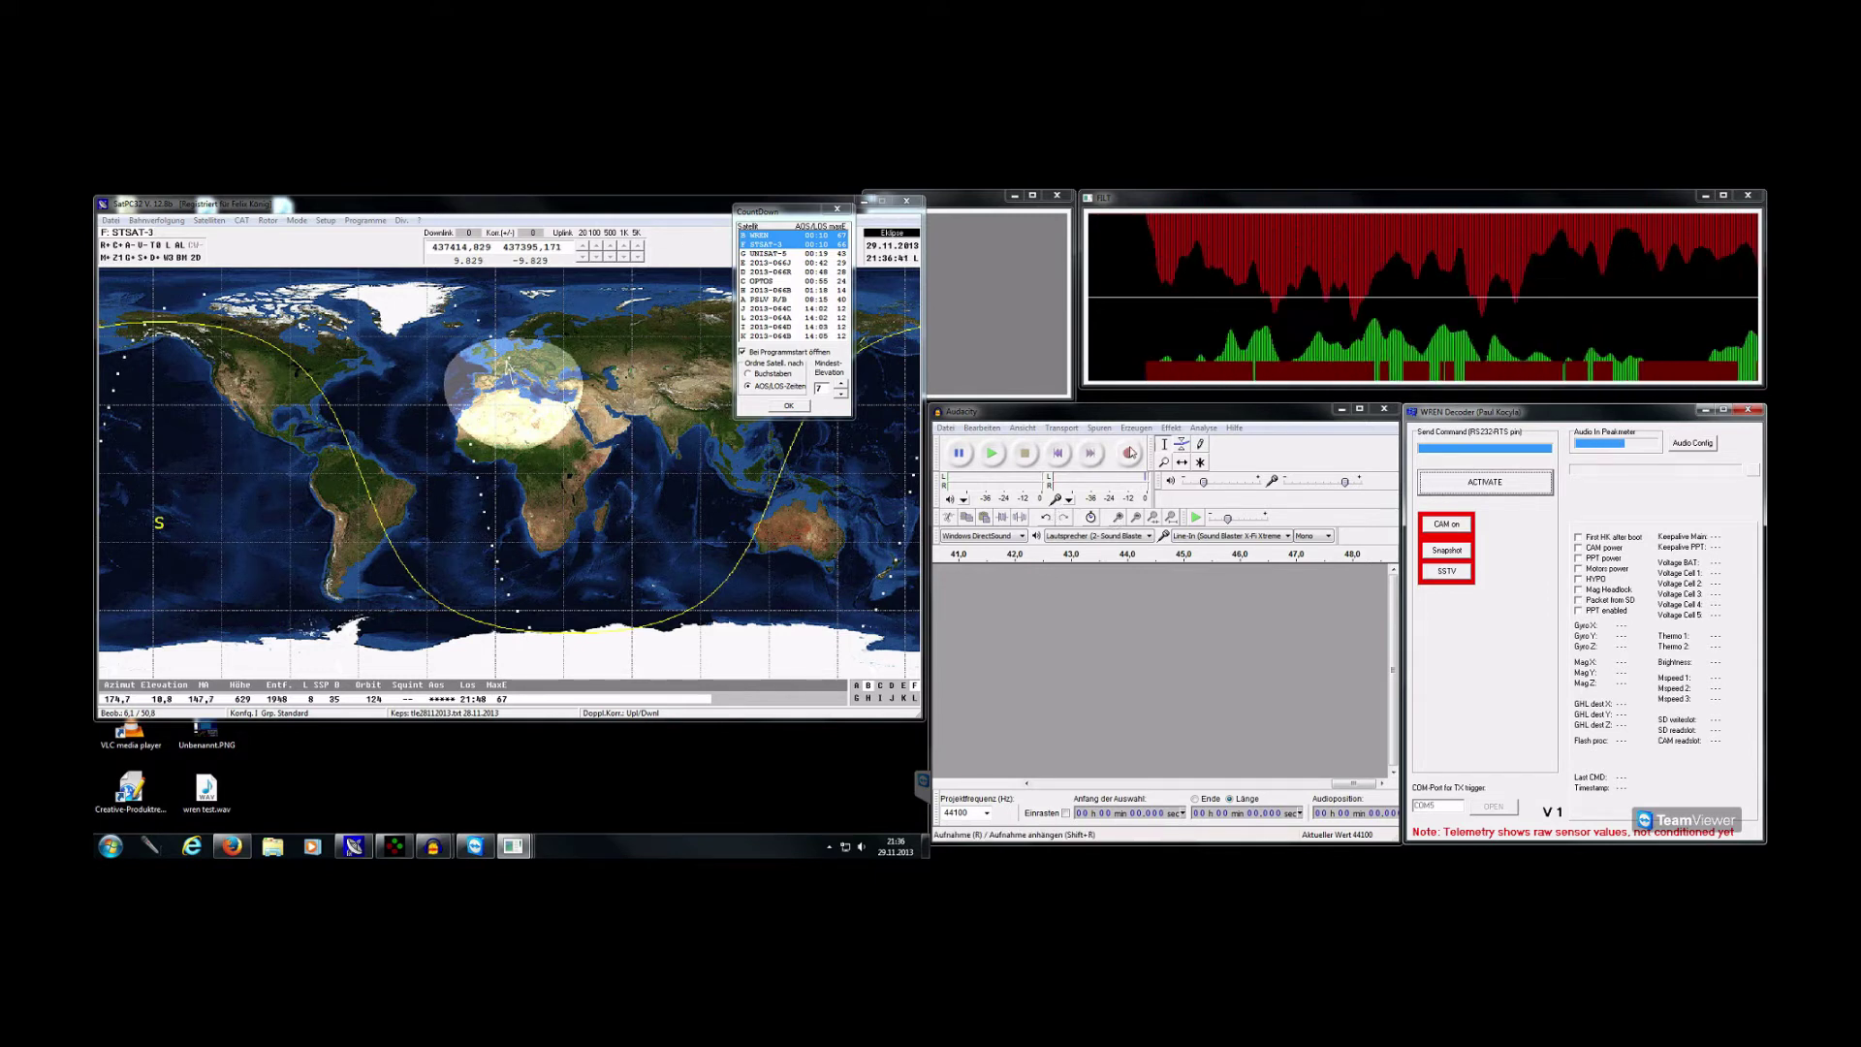
click(1129, 453)
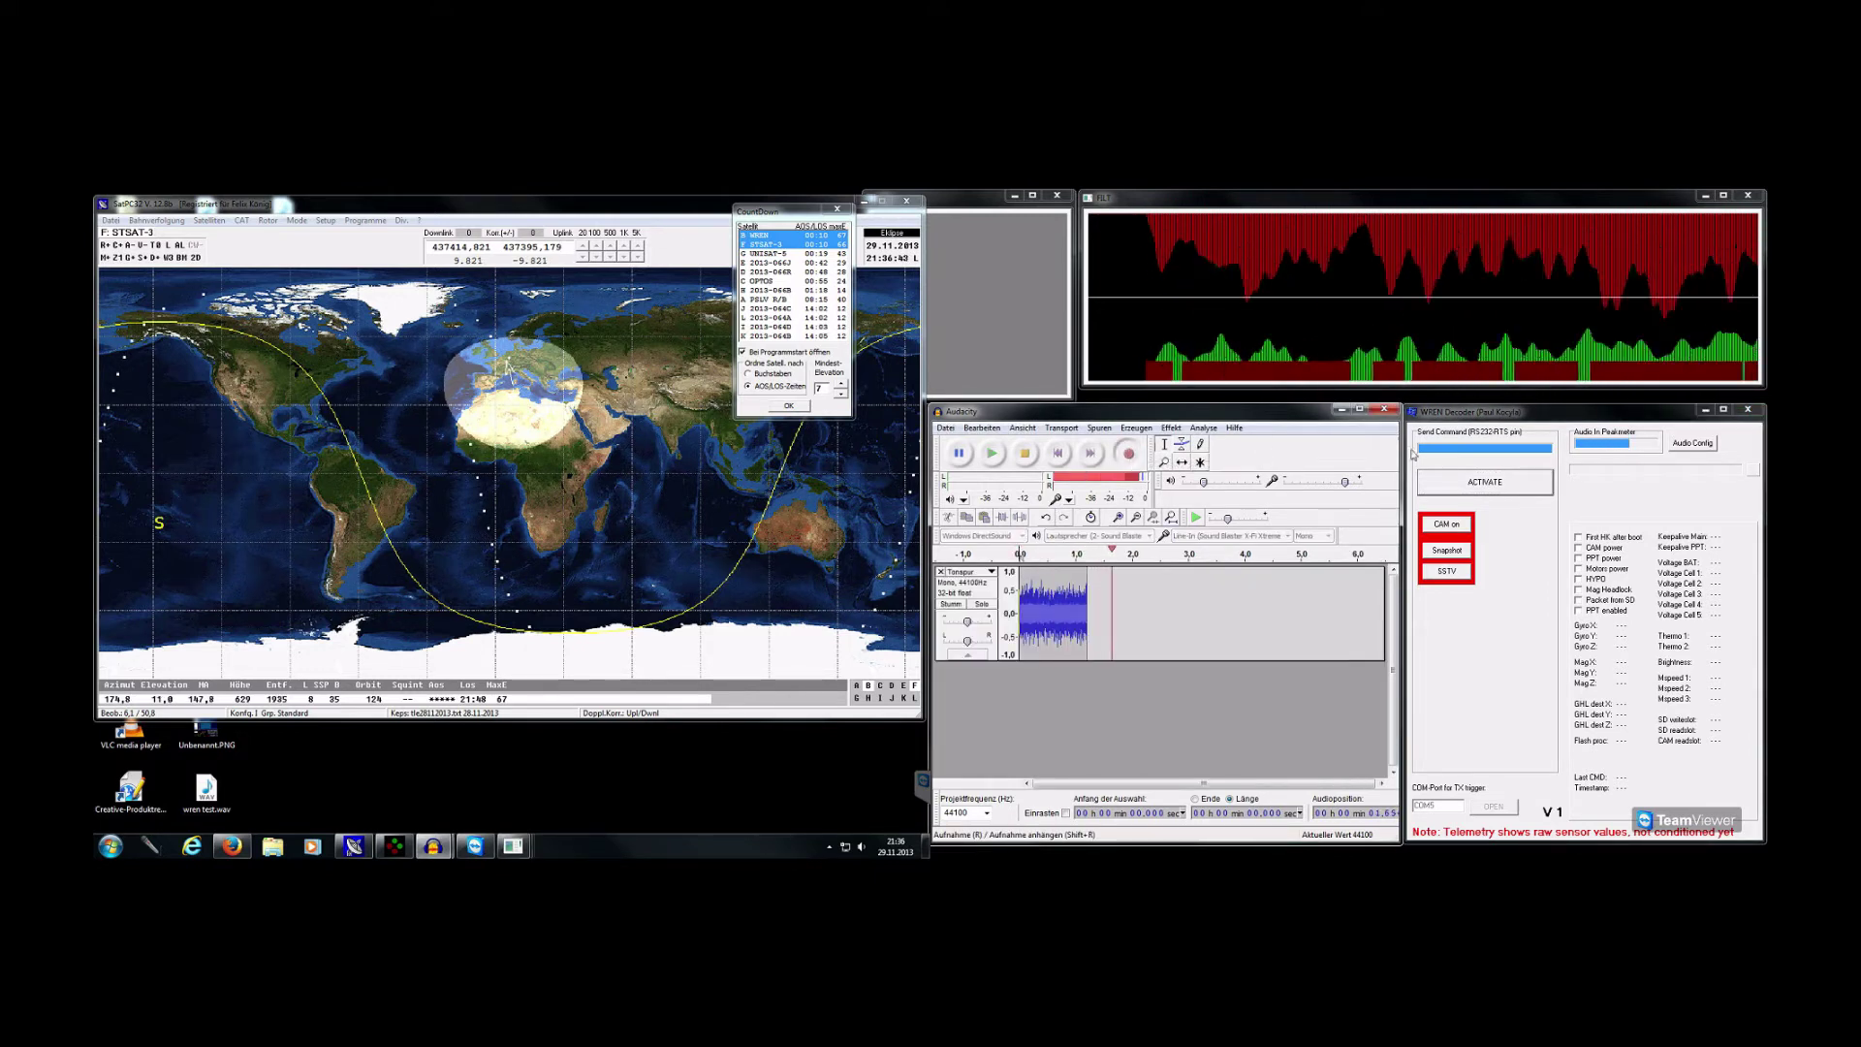
click(1446, 485)
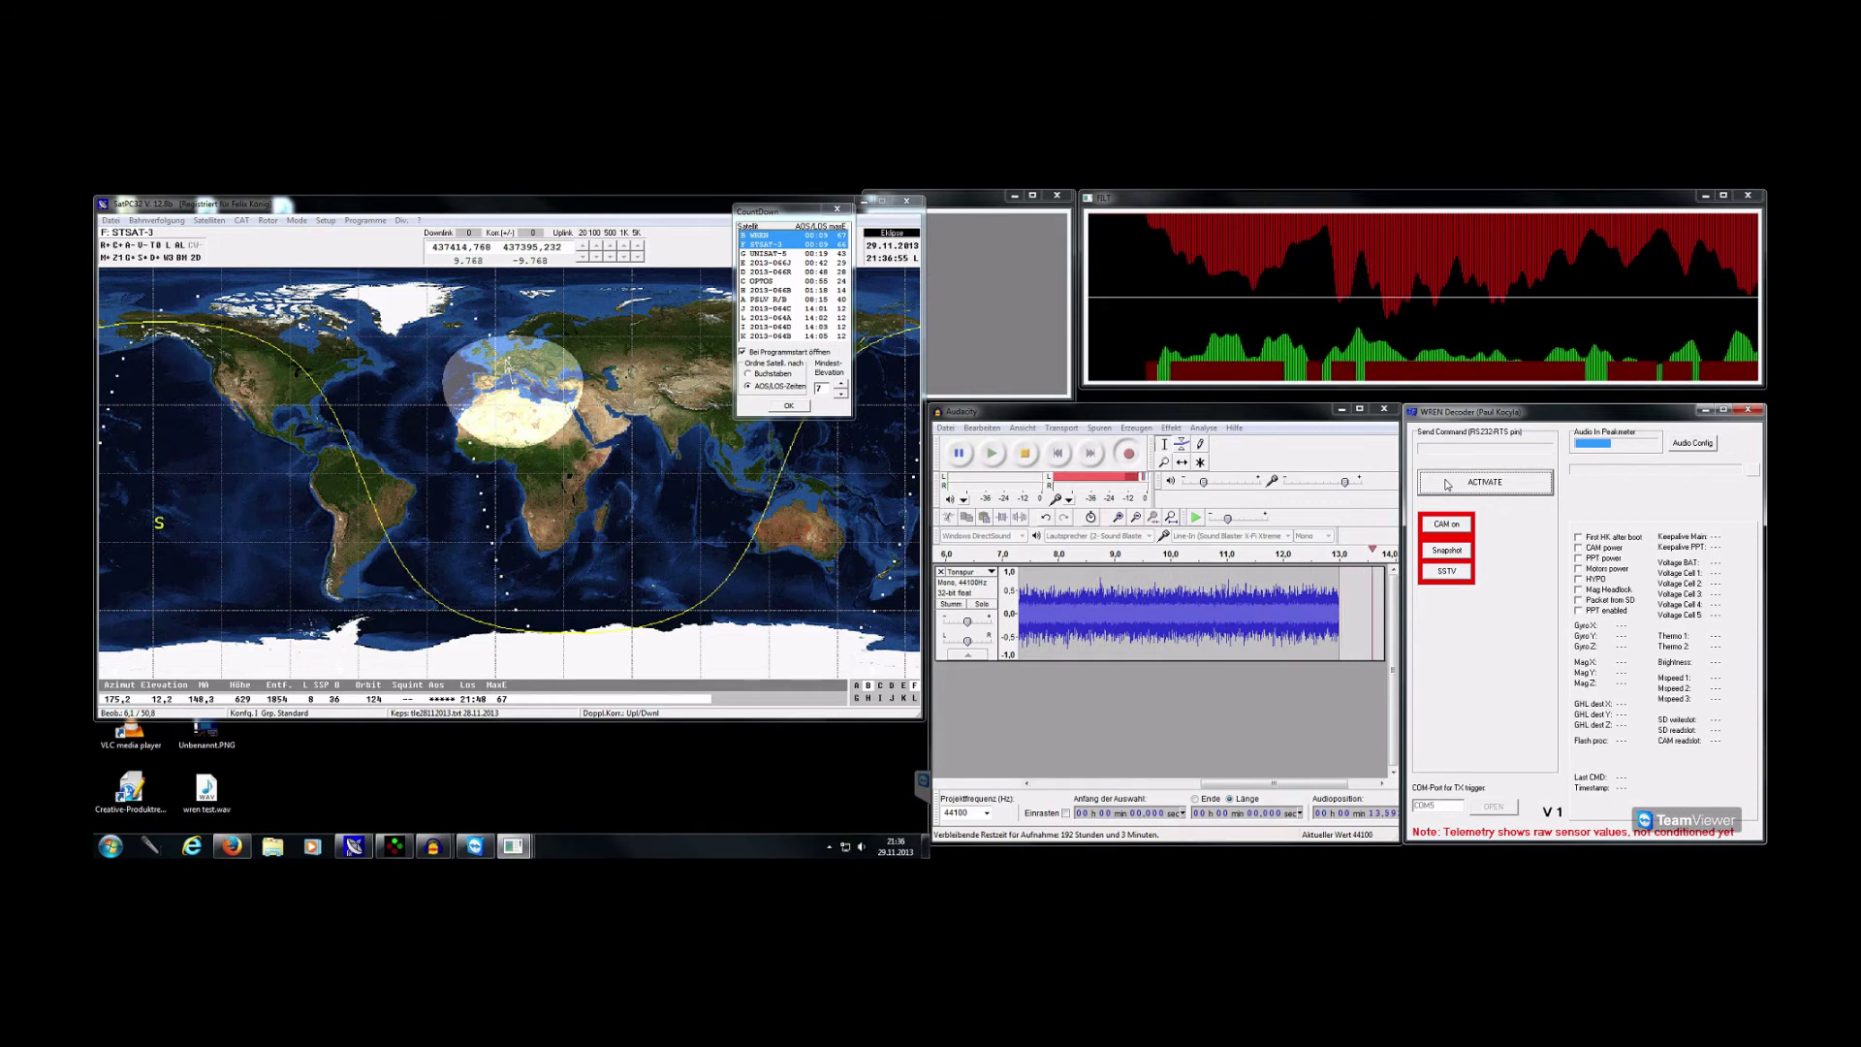
click(1447, 483)
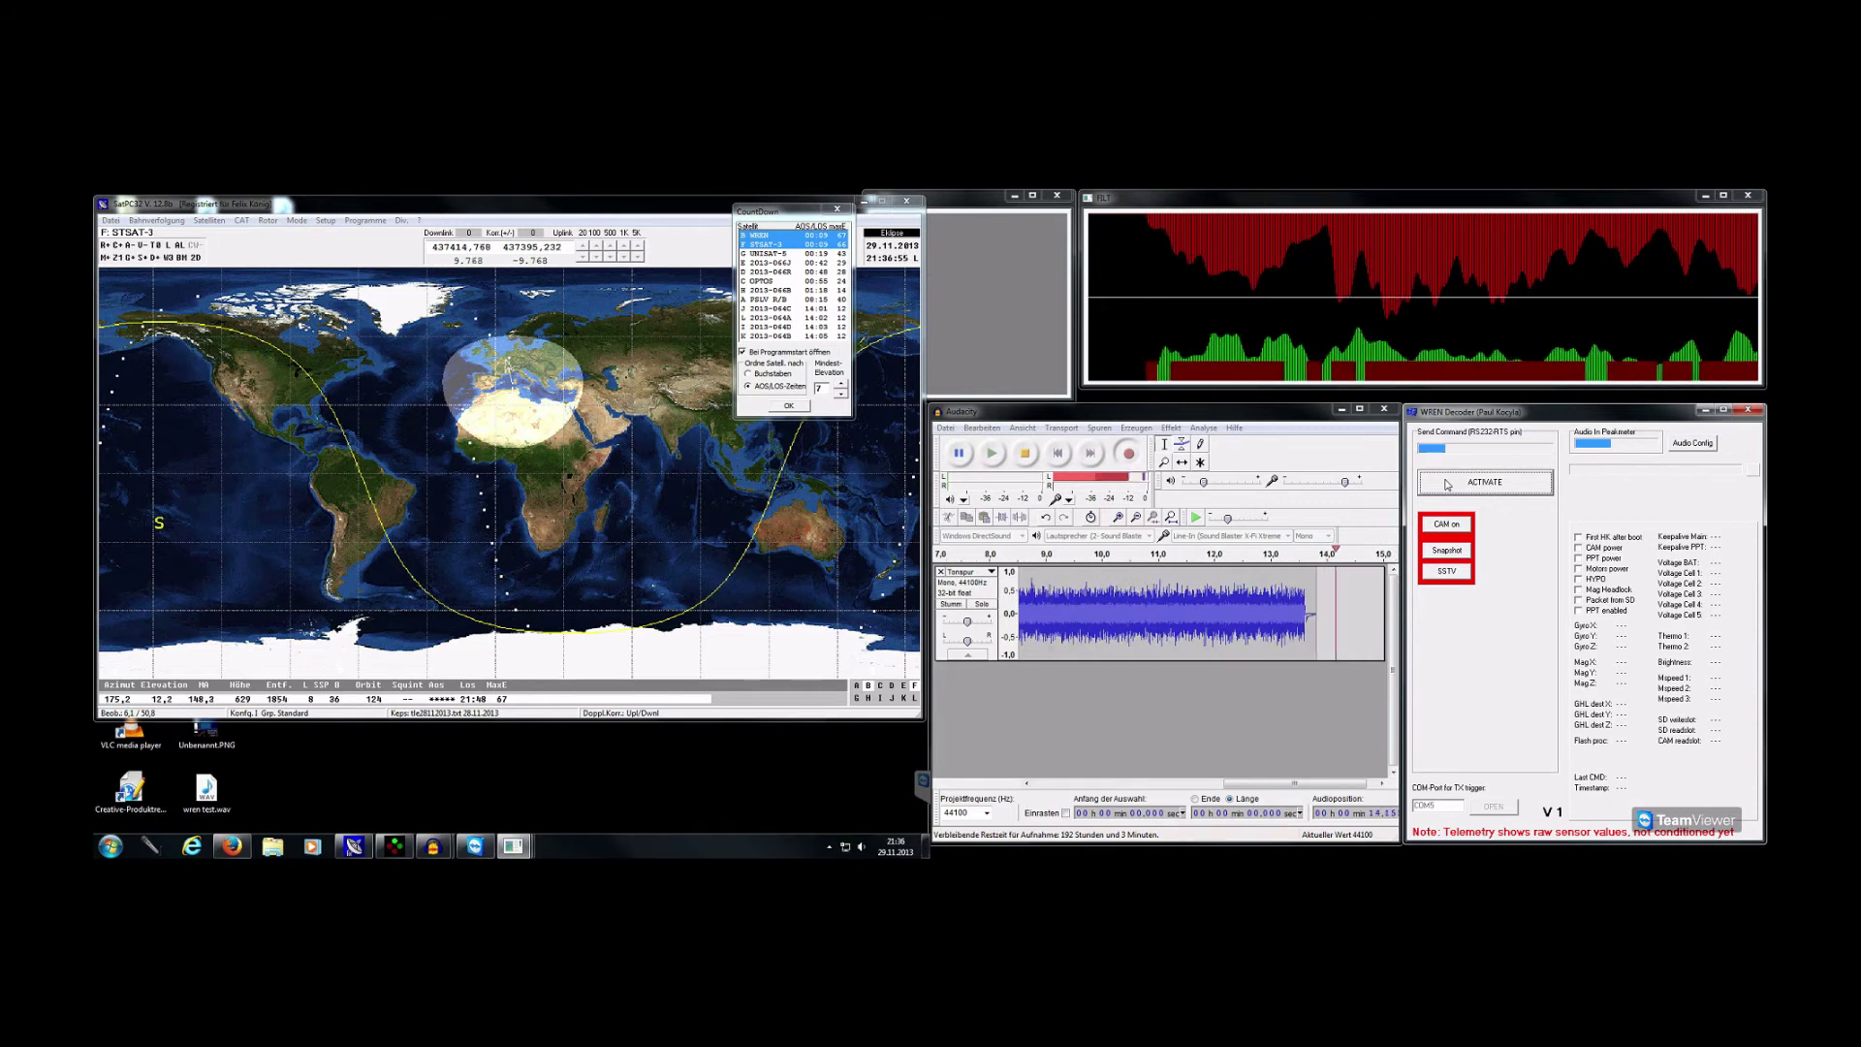
Switch the tracked satellite in SatPC32 to WREN and send the ACTIVATE command from the WREN Decoder repeatedly during the pass.
click(868, 686)
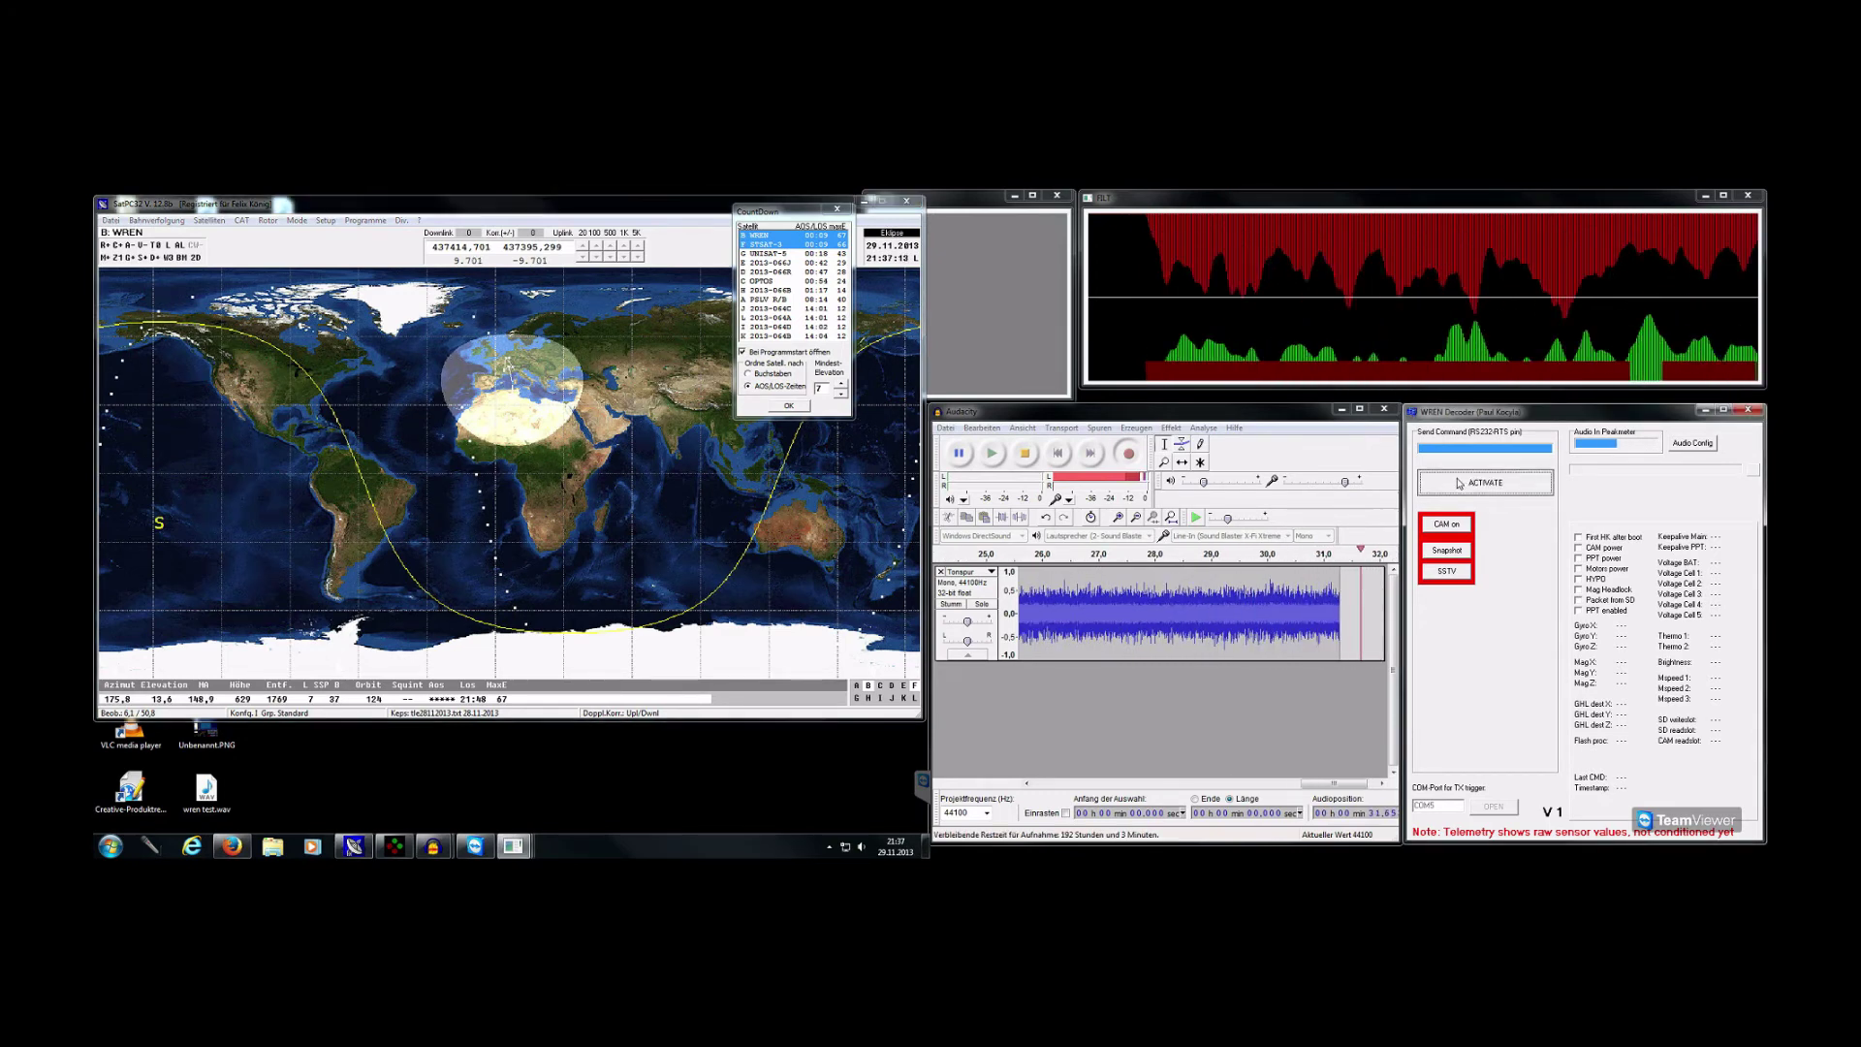
click(1459, 483)
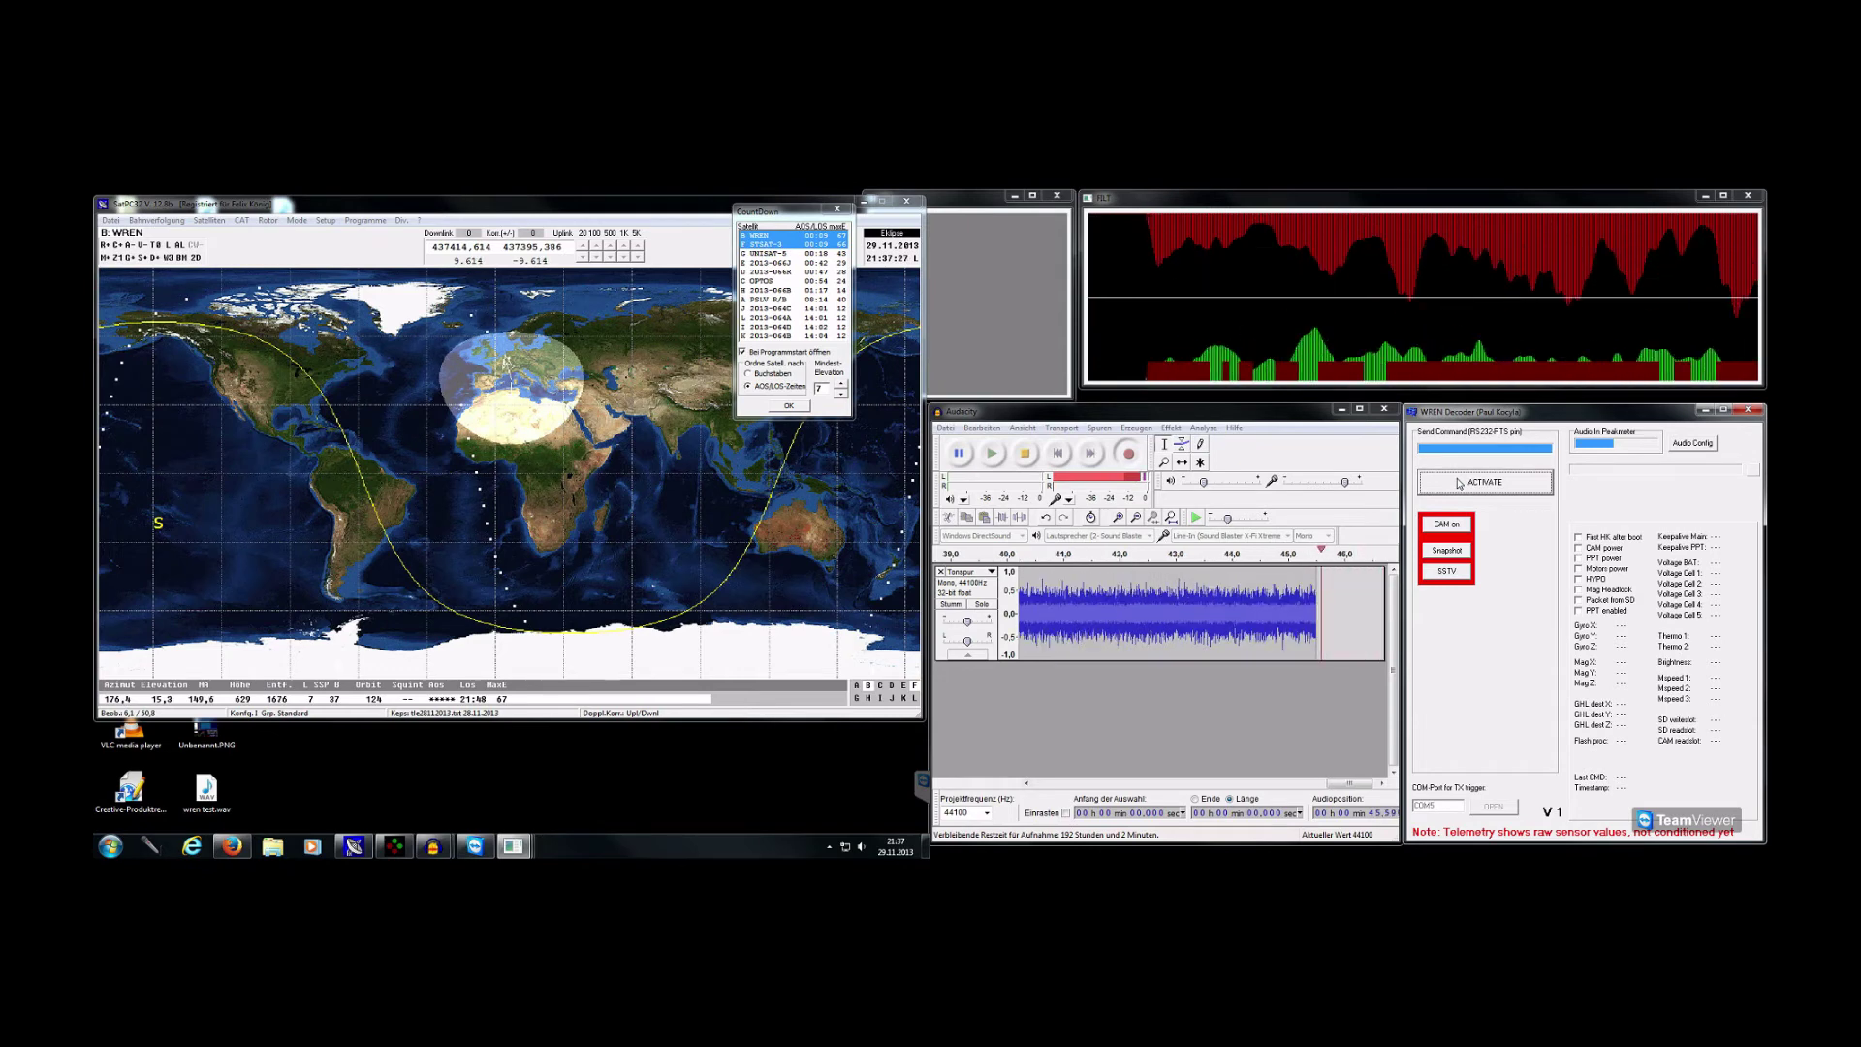
click(1459, 482)
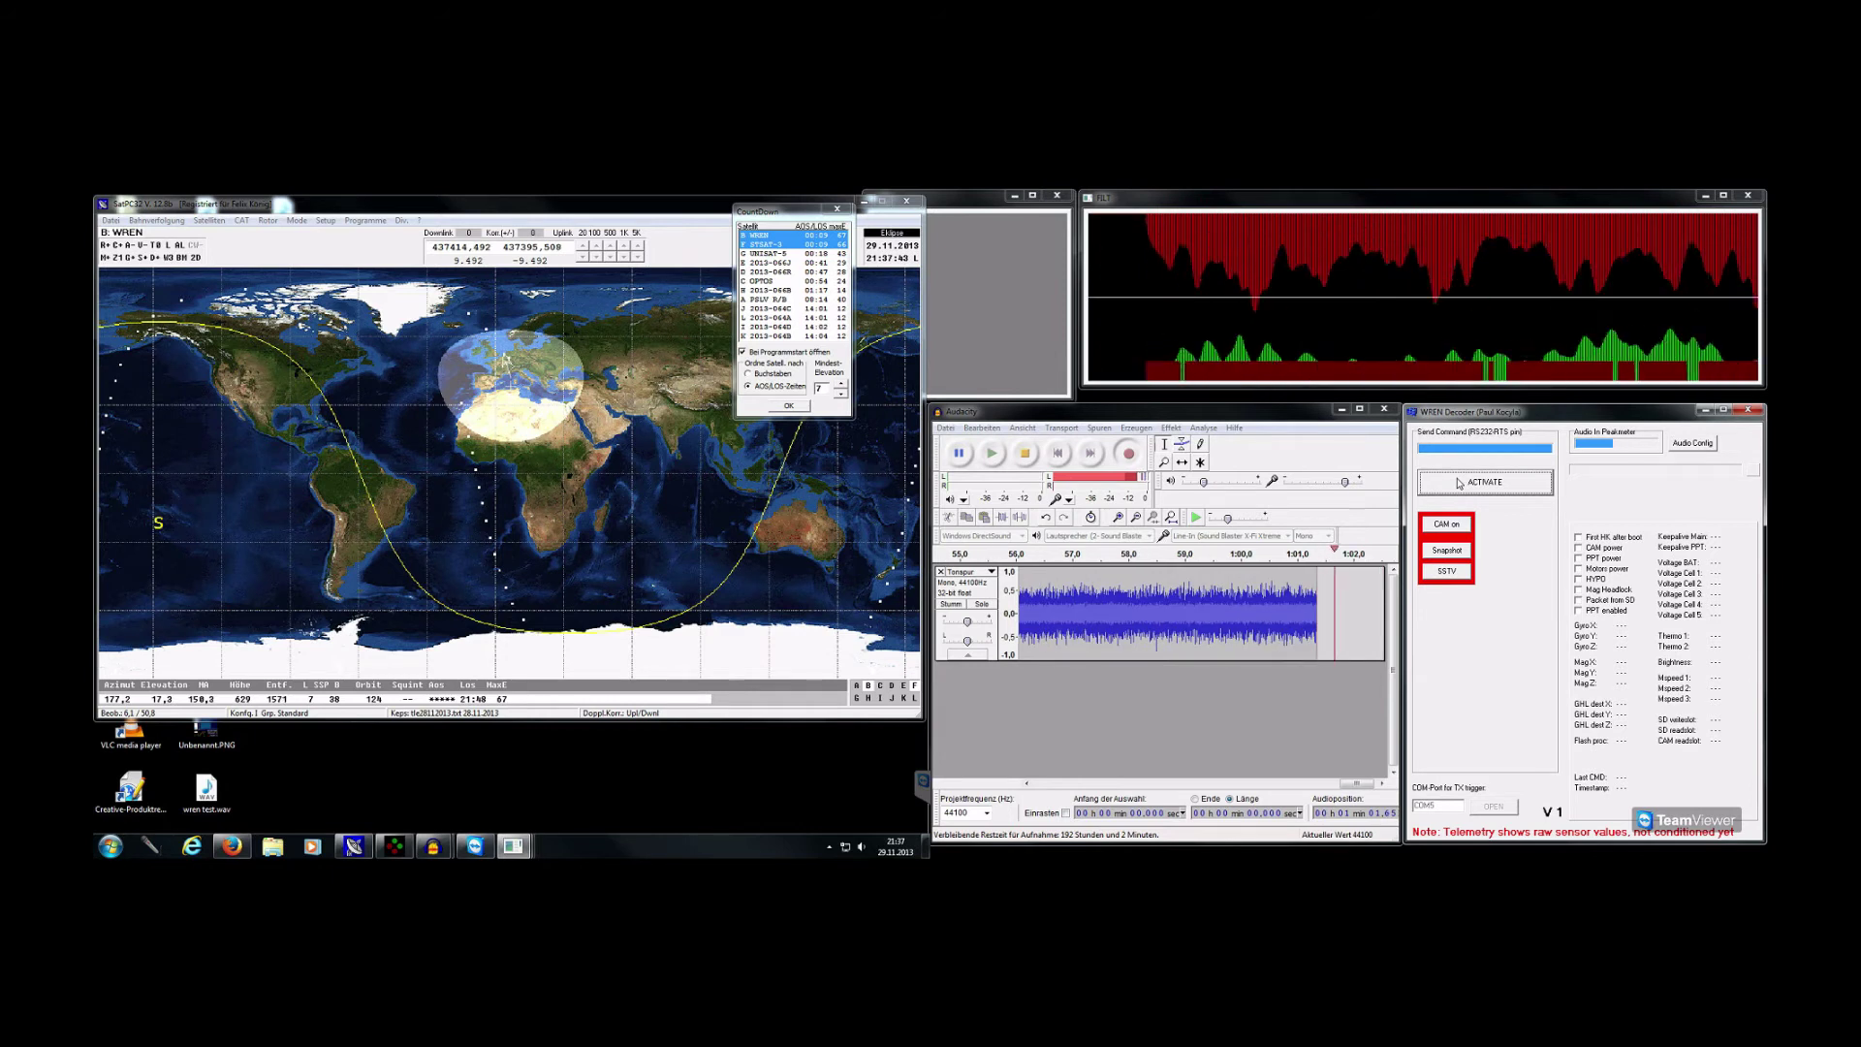
click(1459, 482)
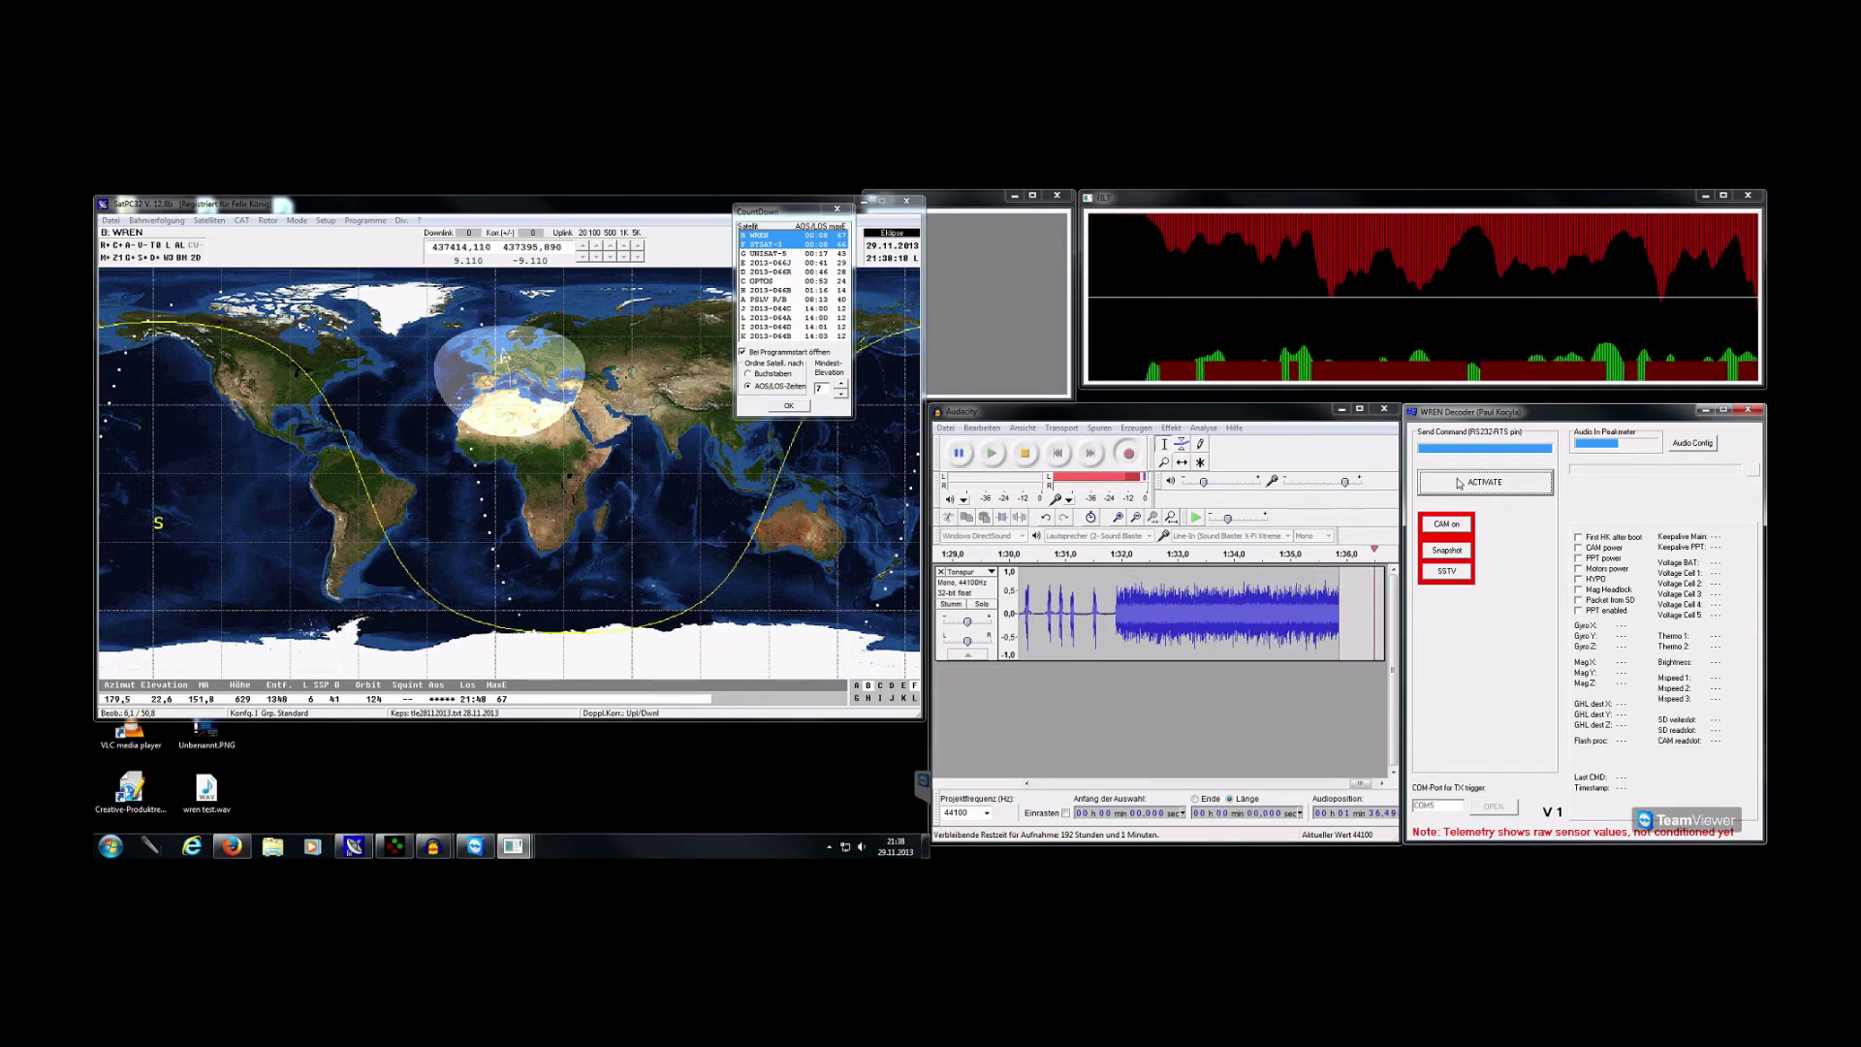
click(1458, 482)
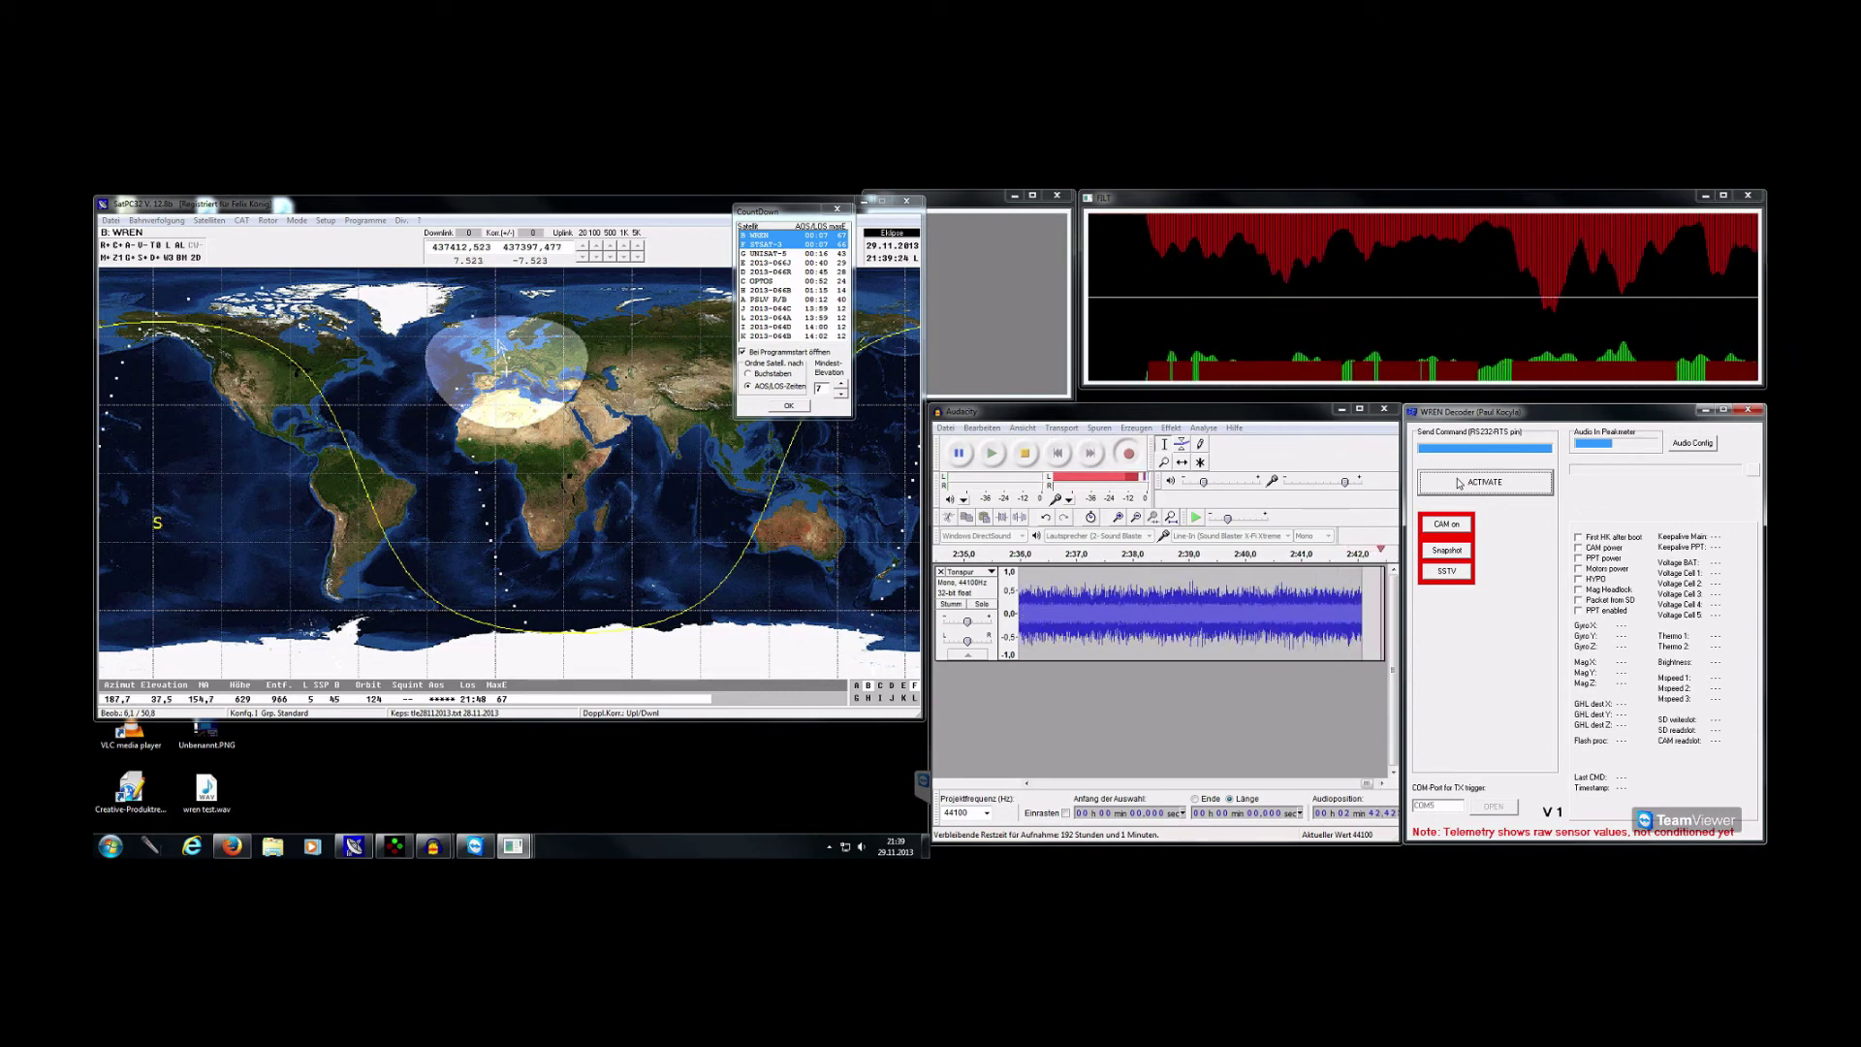
click(1460, 482)
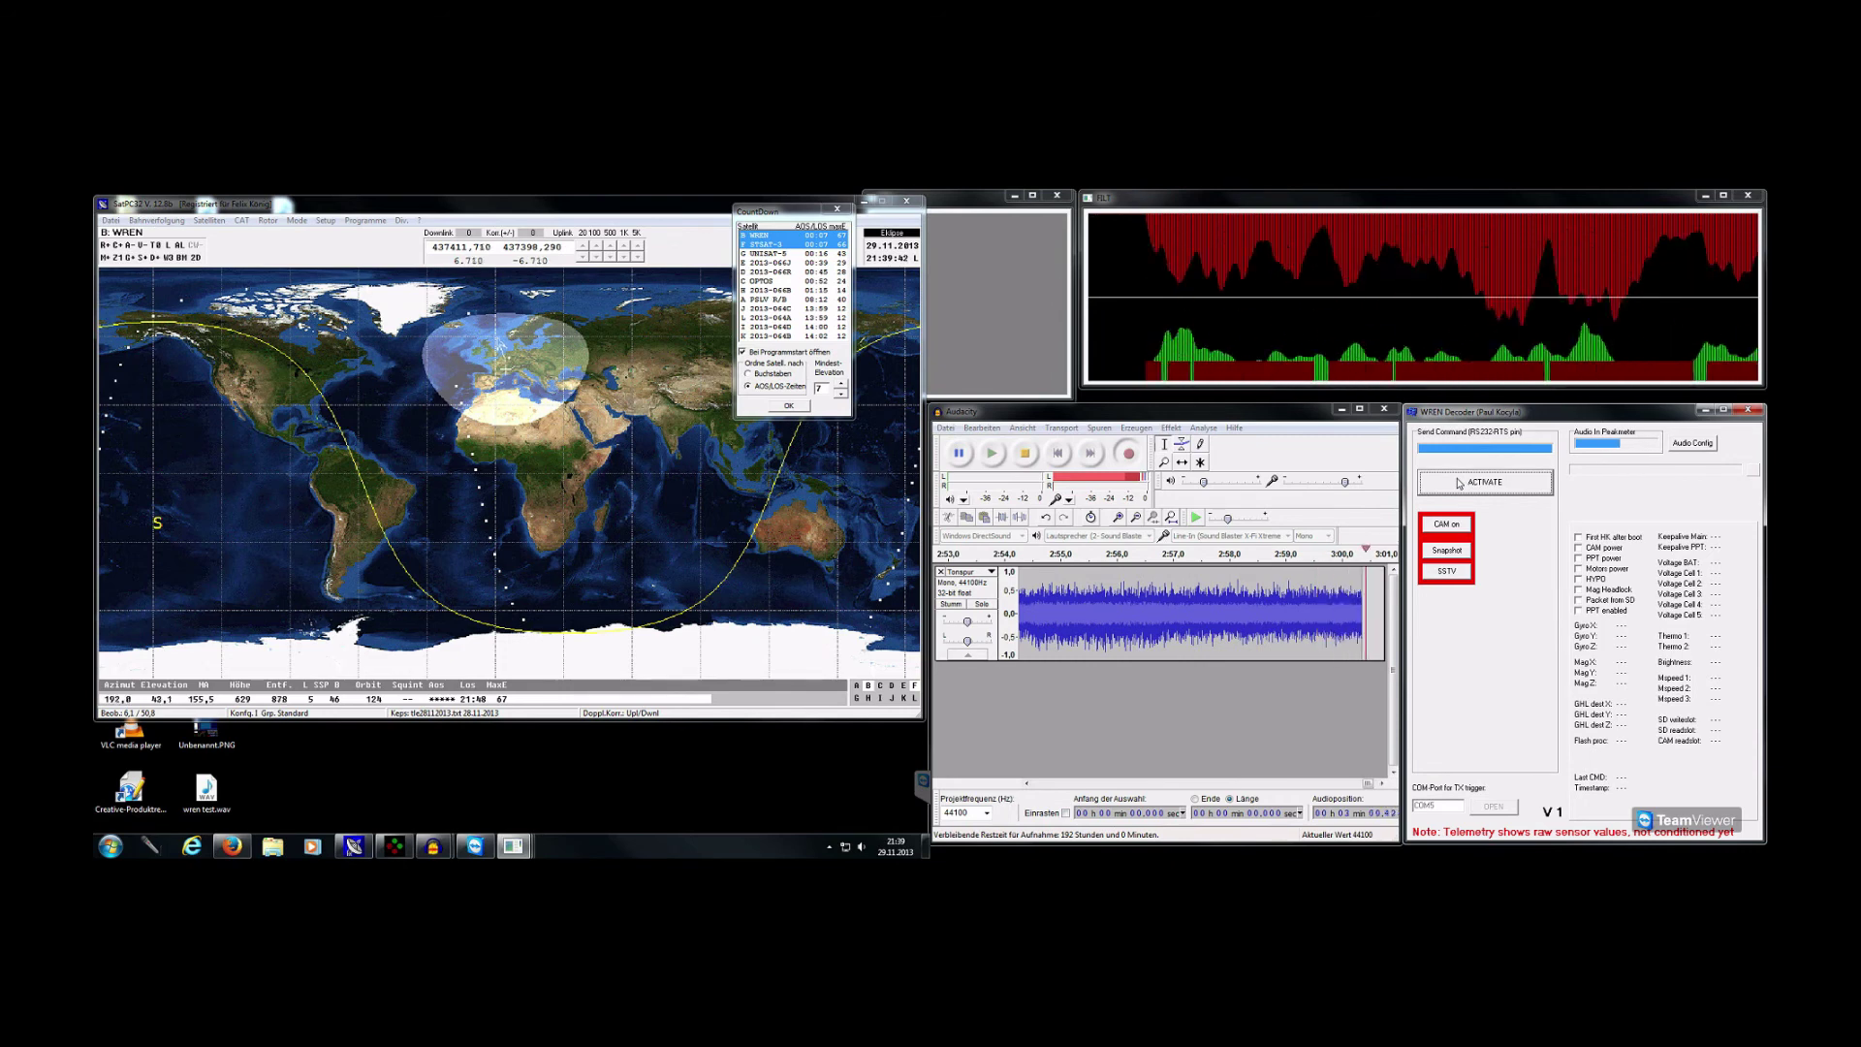
click(1459, 483)
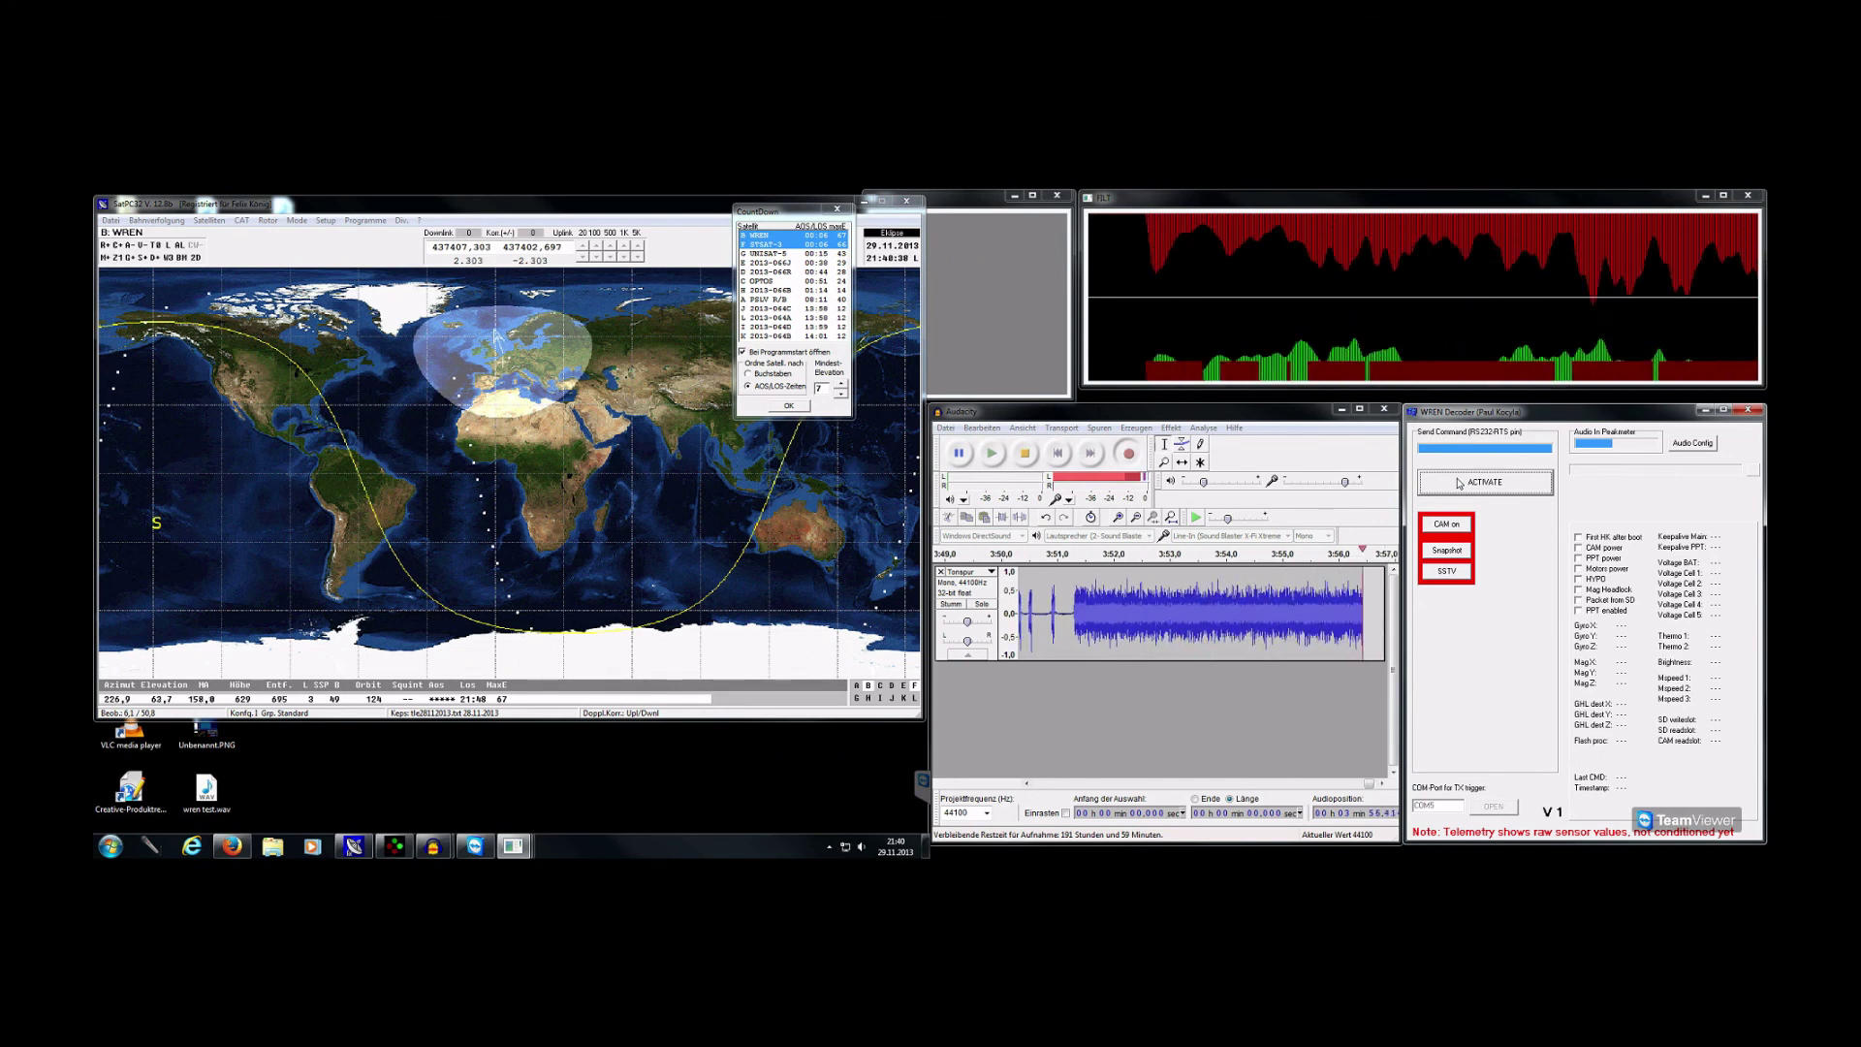
click(1458, 483)
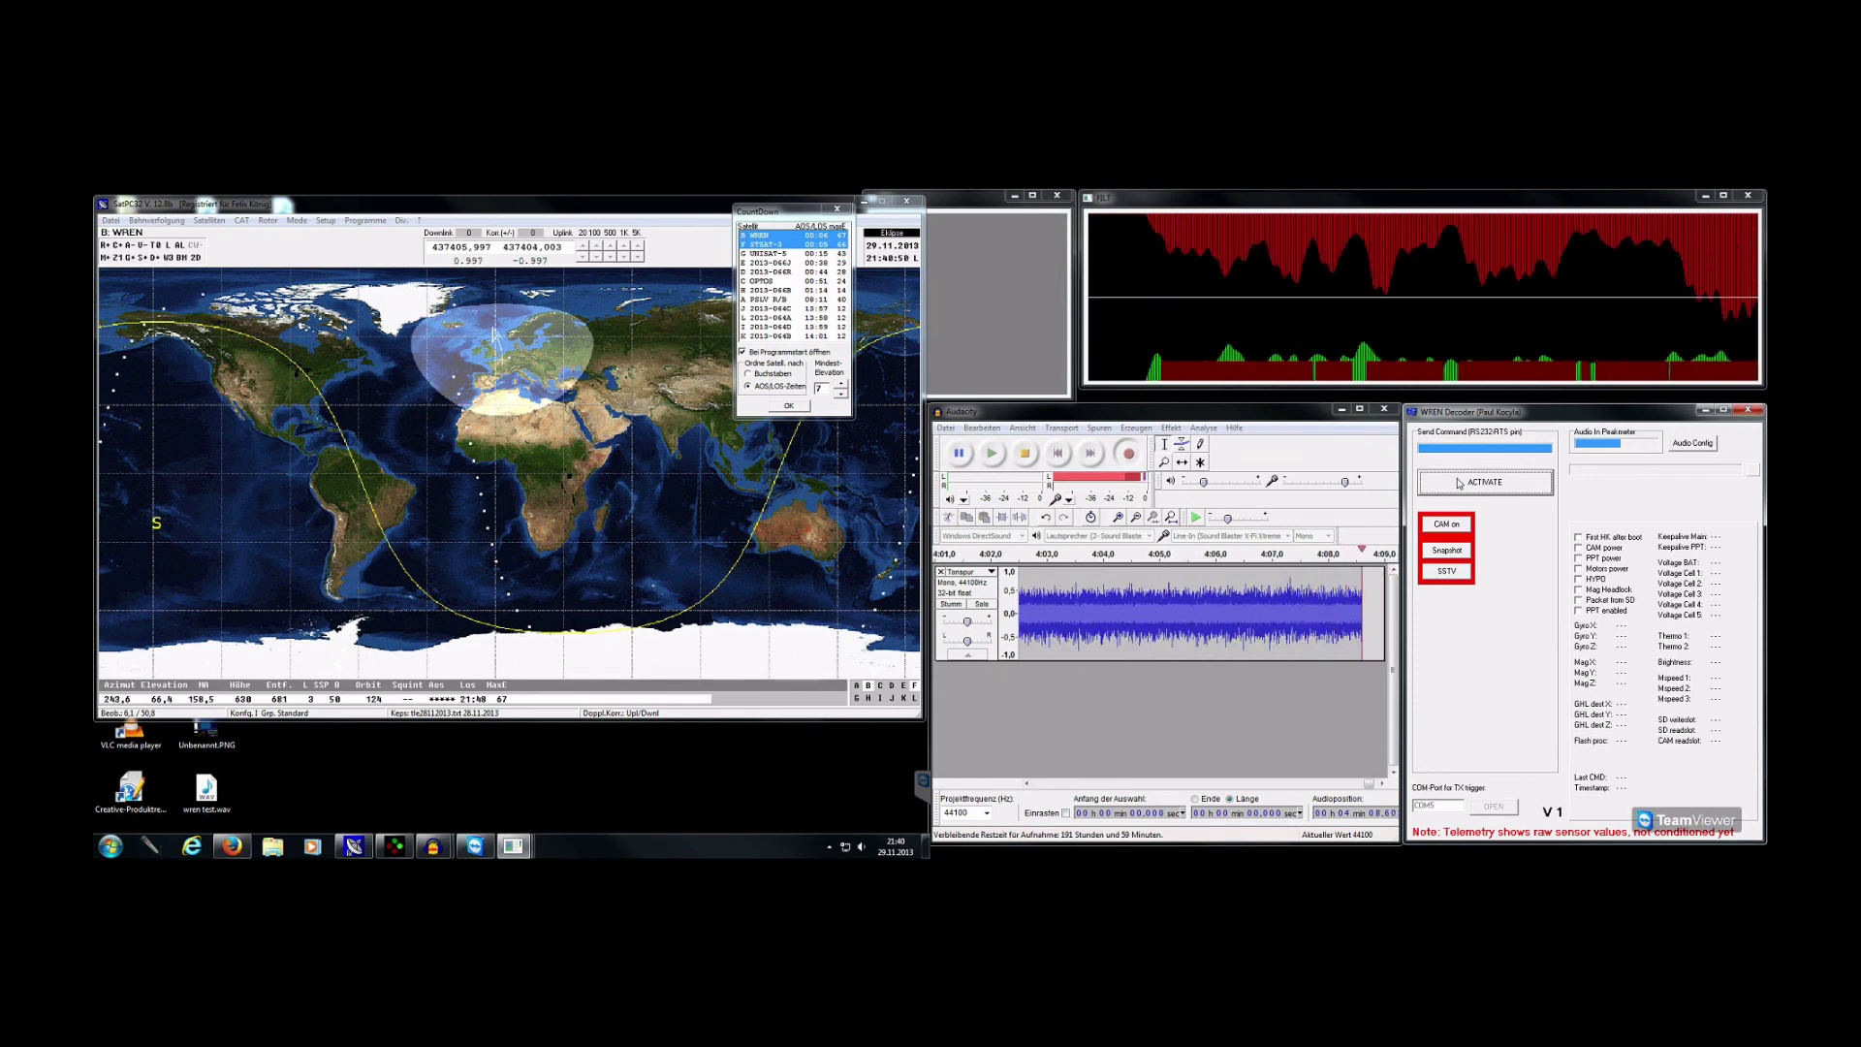
click(1459, 483)
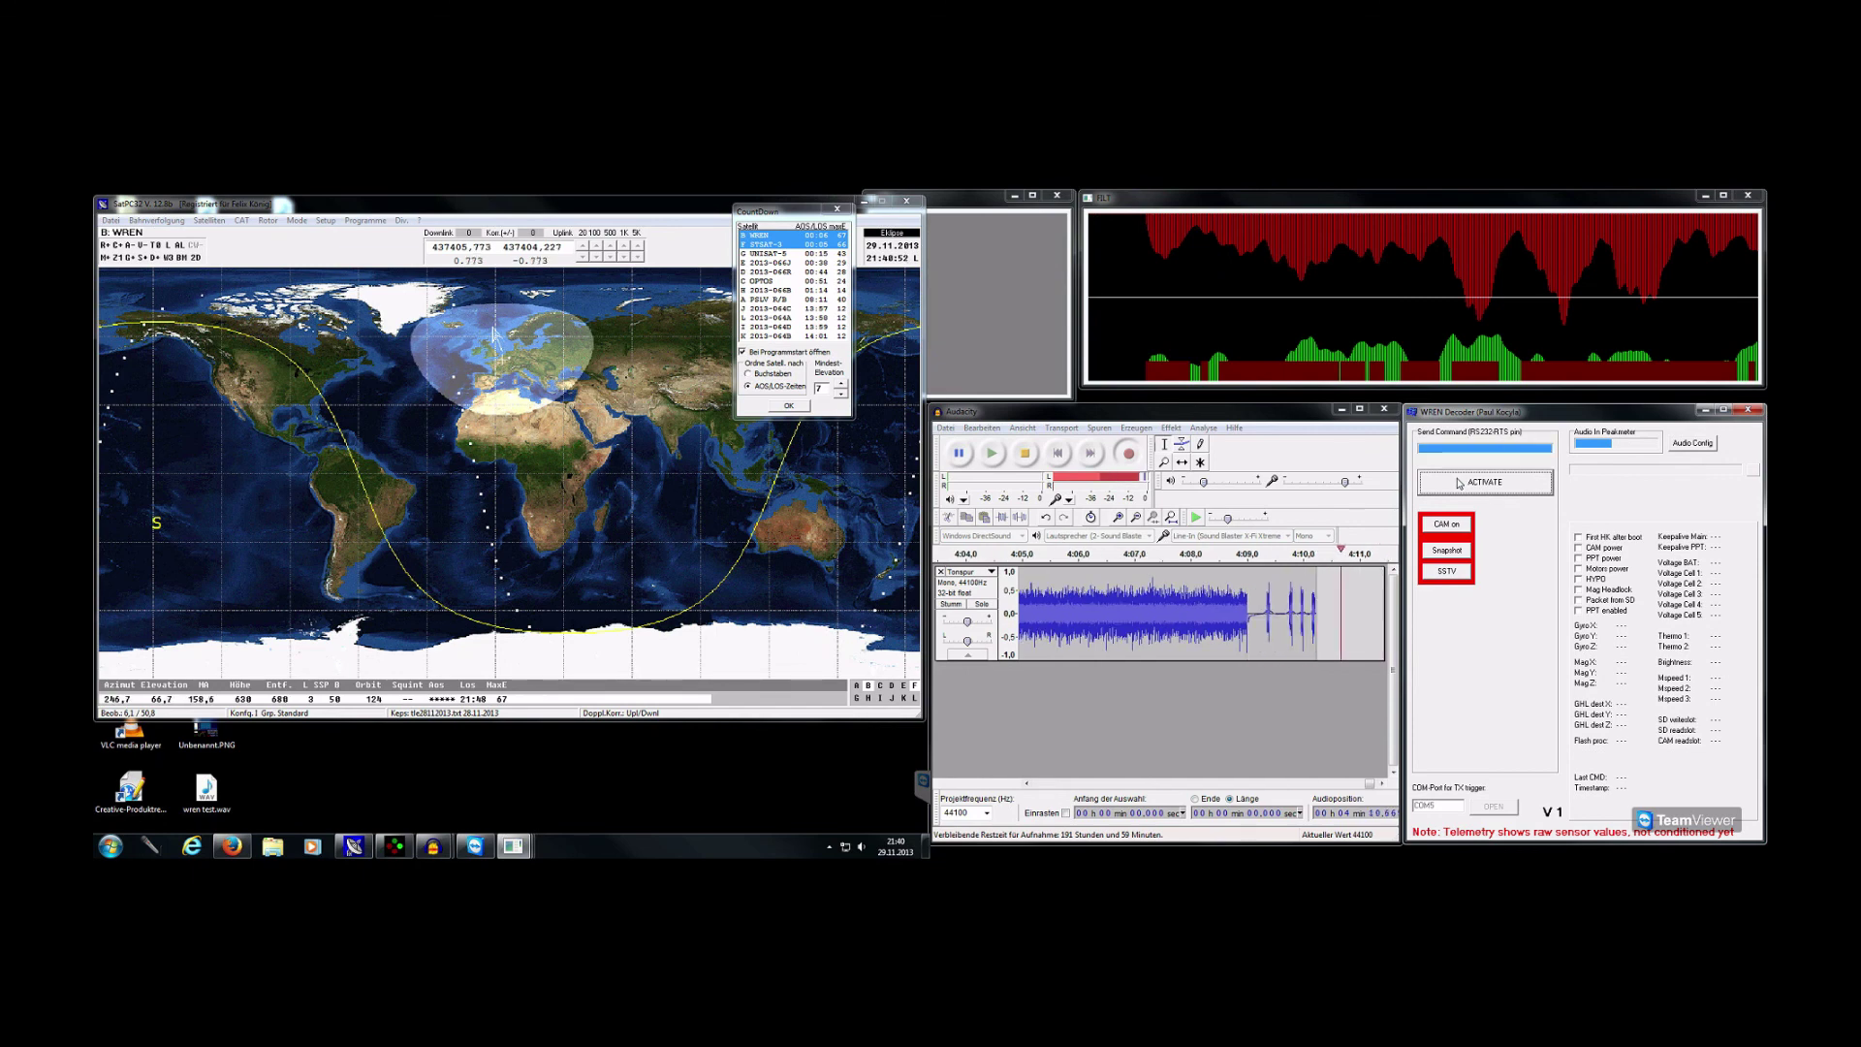